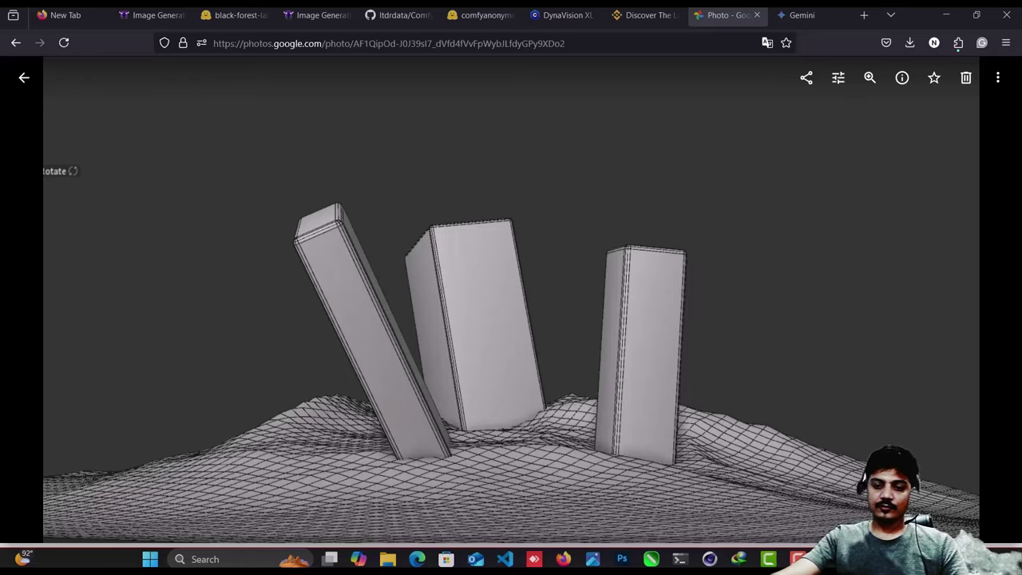
Orbit the 3D scene behind the render, then return to the photo in the browser.
key("alt+Tab")
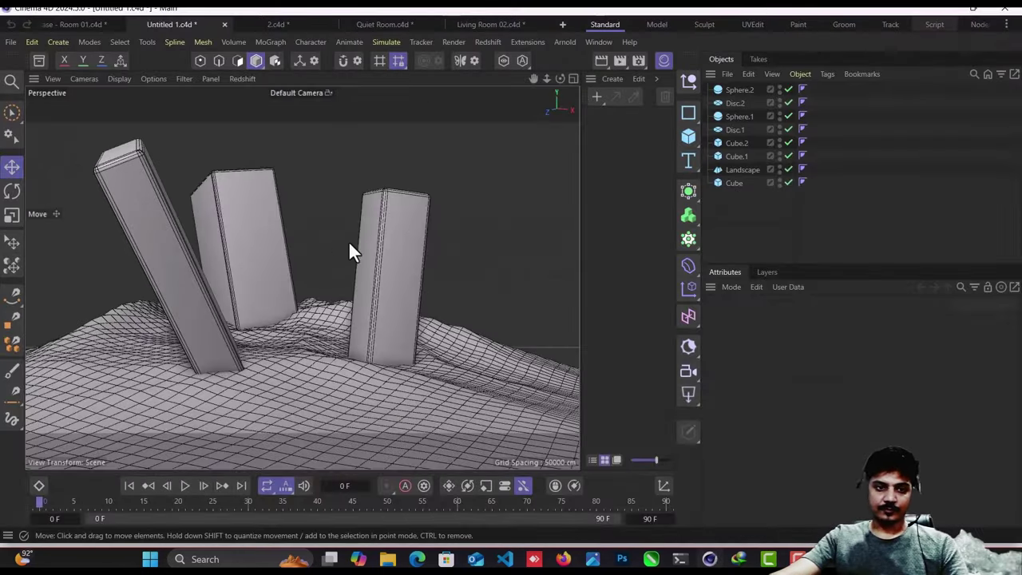
left_click_drag(349, 242, 385, 317)
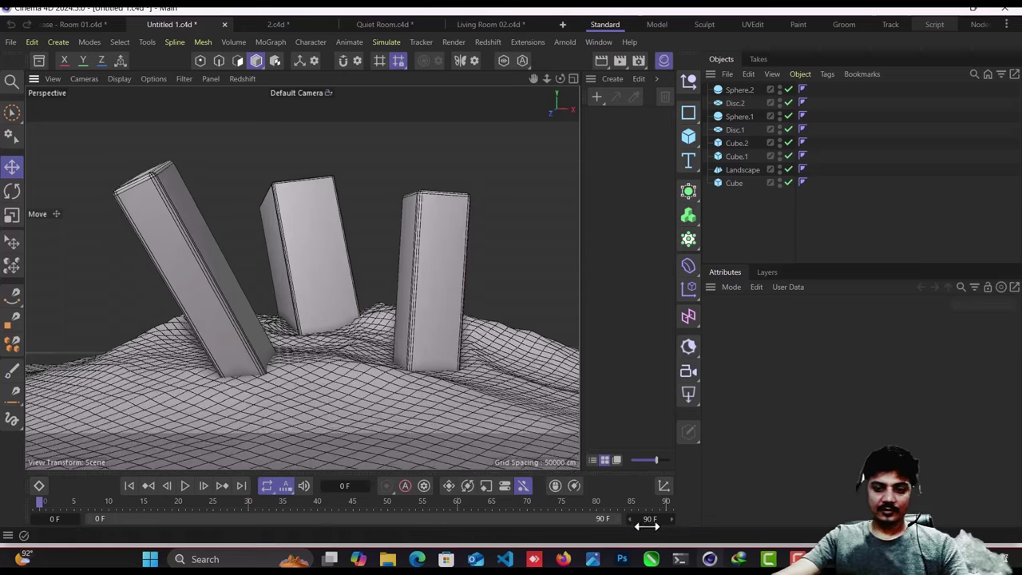
key("alt+Tab")
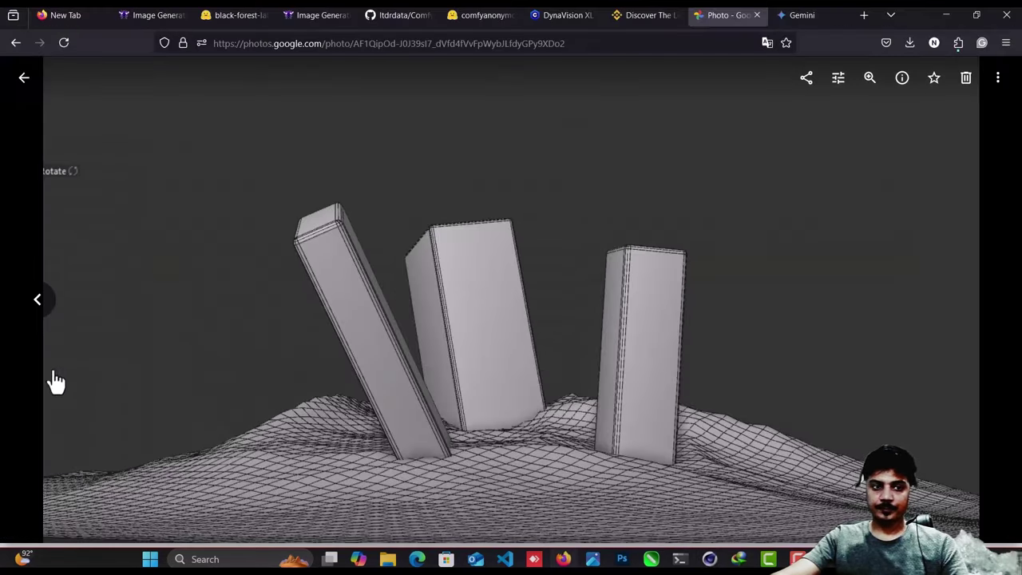
Step back past the crystal city, chocolate bar and NAQ renders to the grey staircase render.
left_click(37, 301)
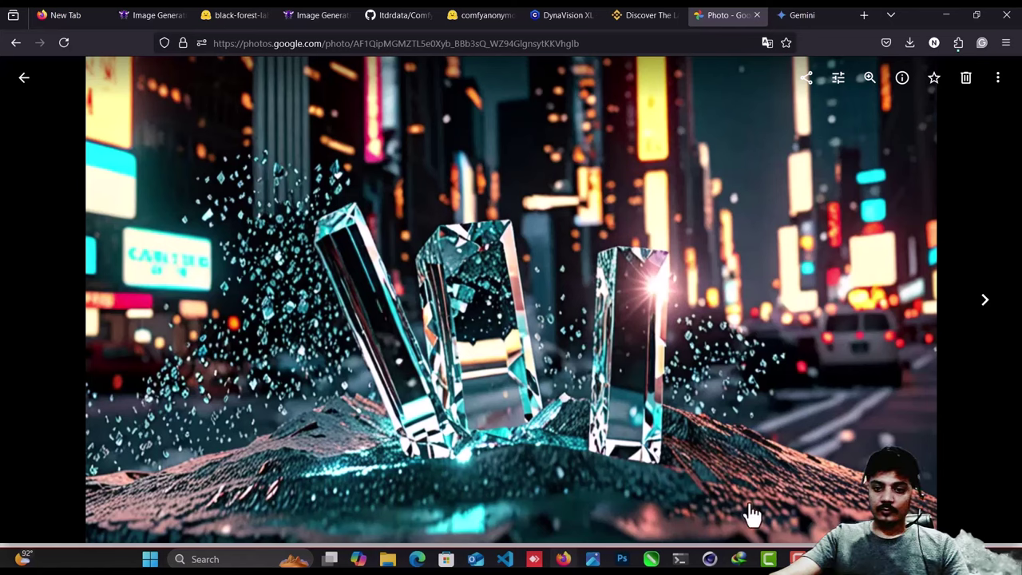
left_click(40, 302)
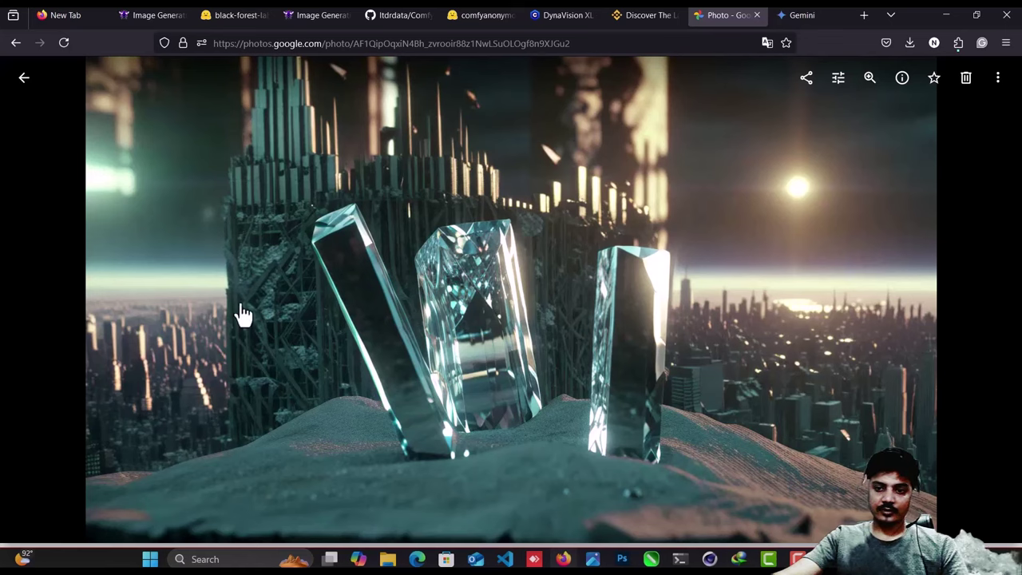
left_click(40, 308)
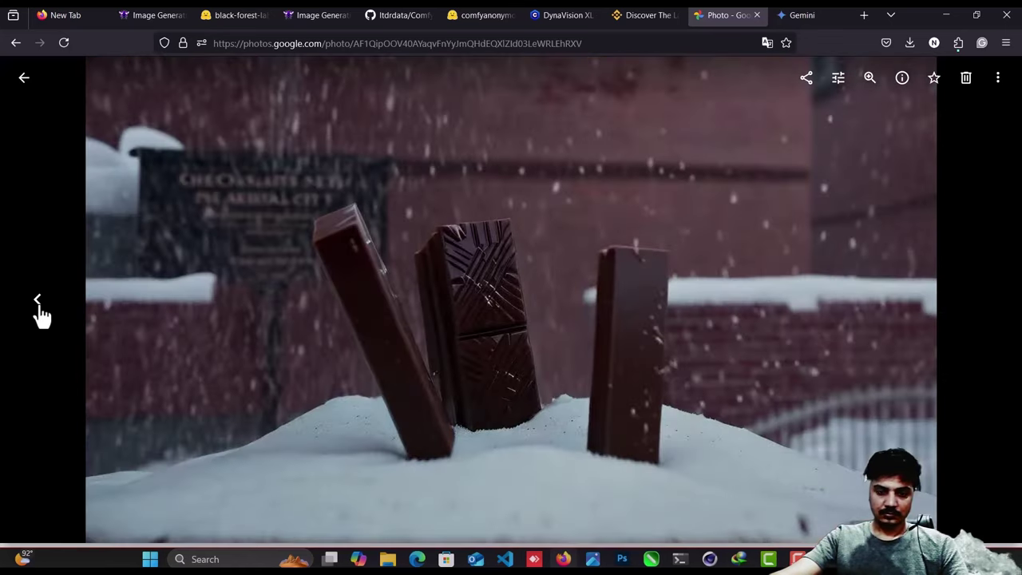
left_click(40, 309)
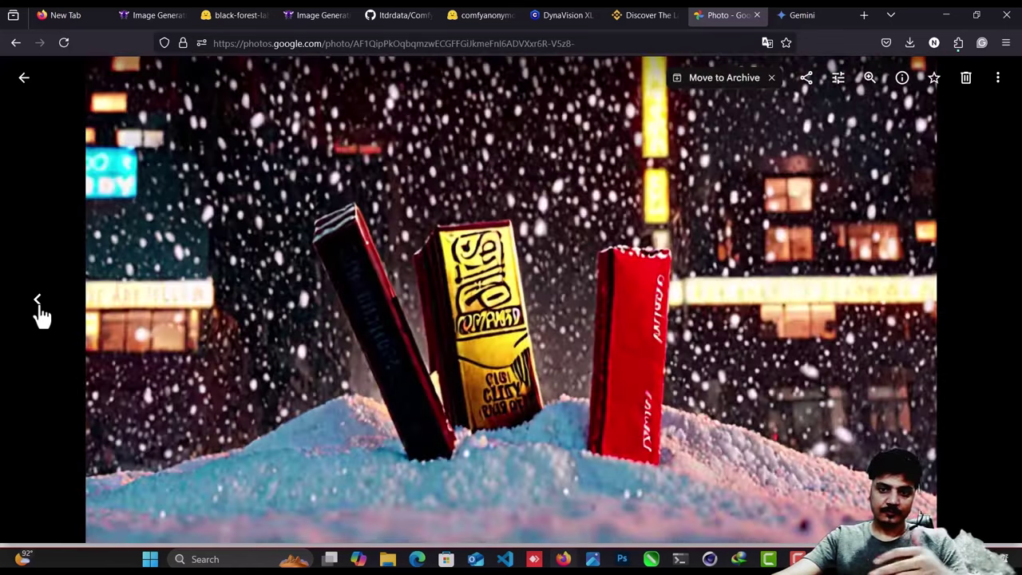
left_click(40, 308)
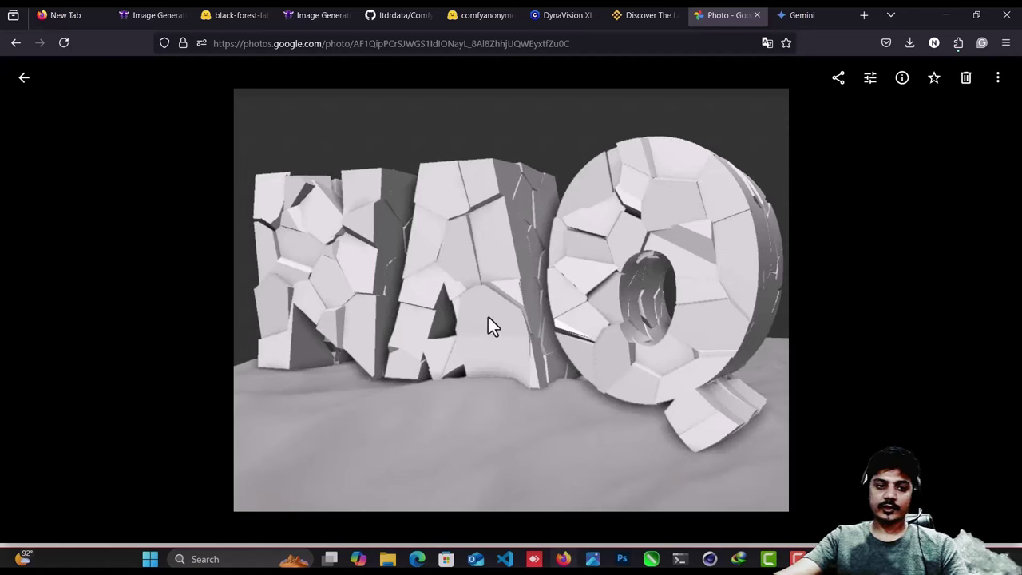
left_click(34, 307)
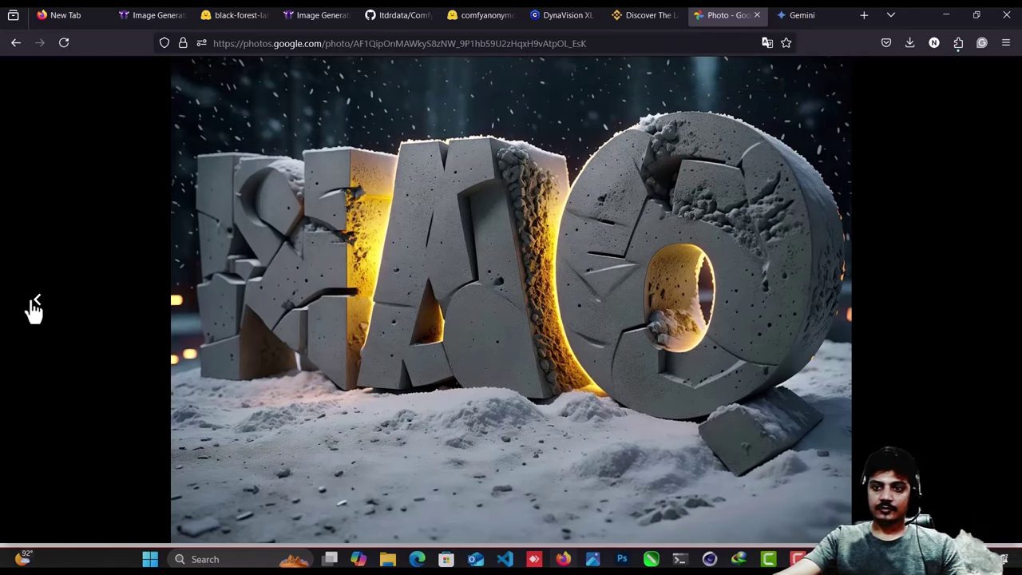
left_click(34, 306)
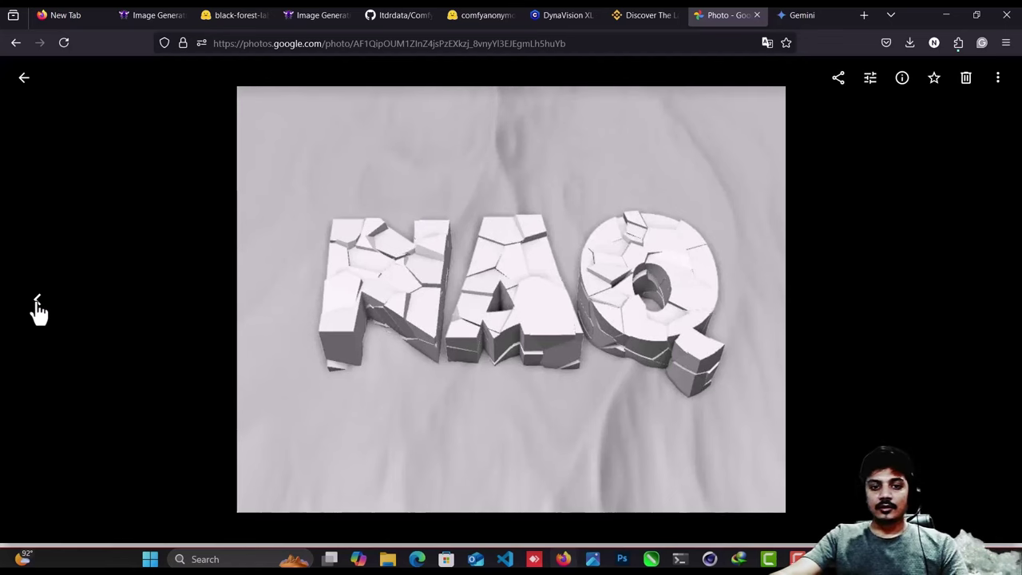
left_click(36, 304)
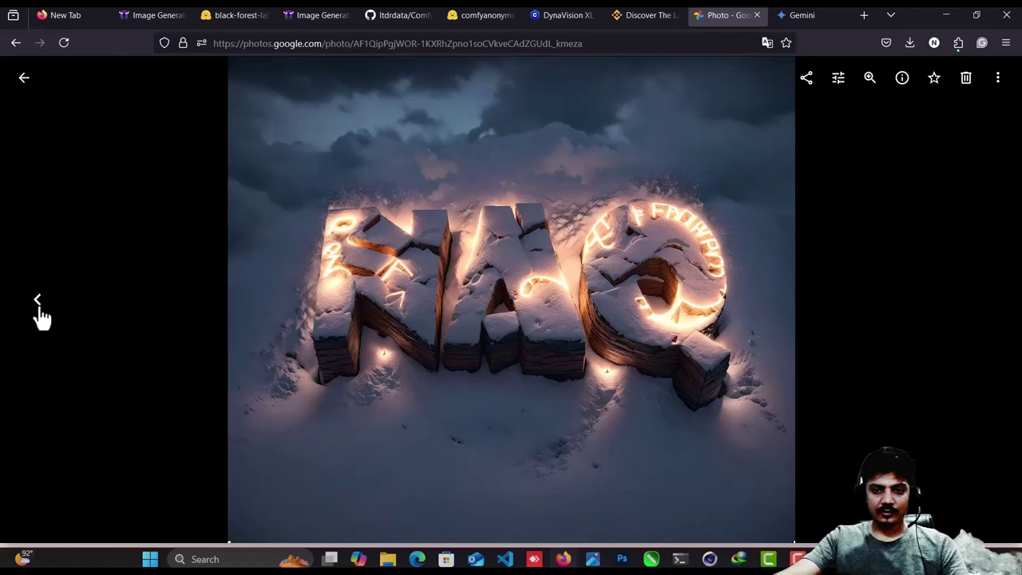
left_click(38, 305)
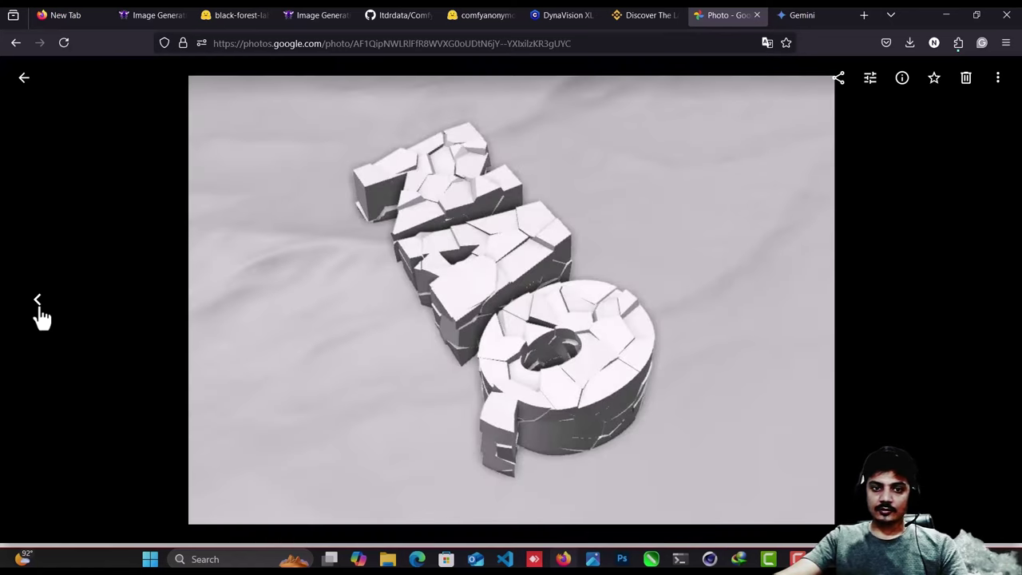
left_click(39, 311)
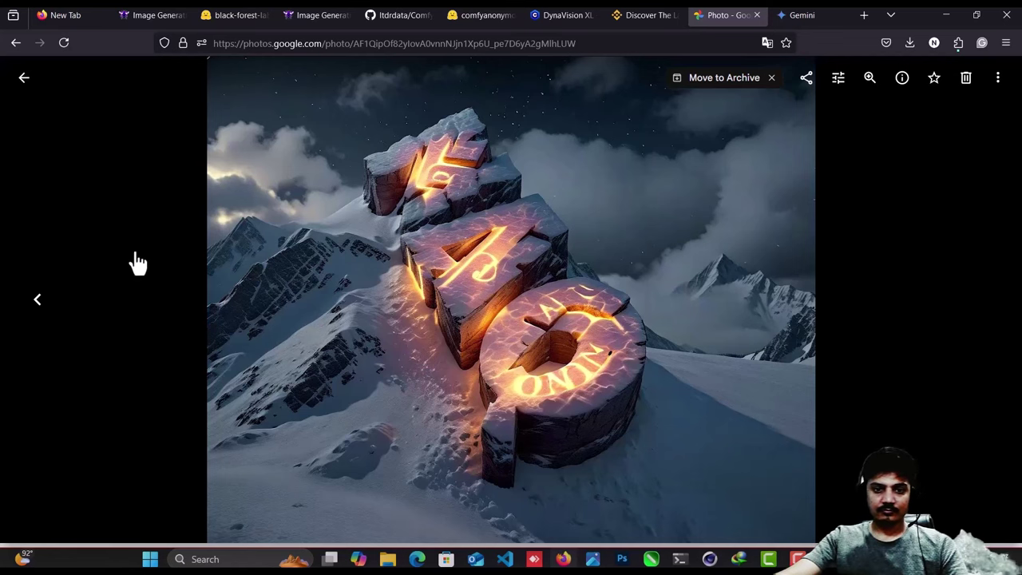
left_click(38, 309)
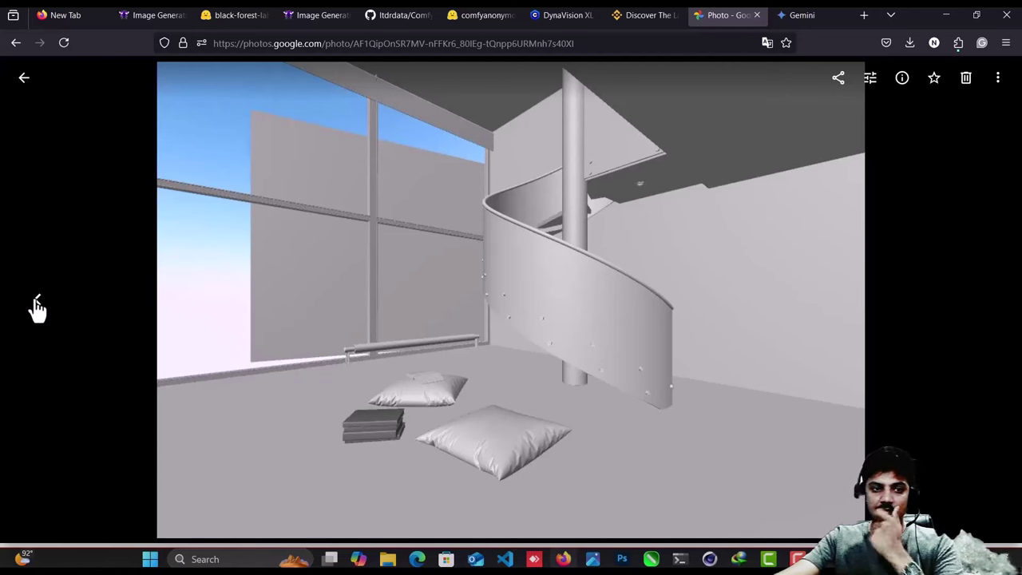
Page back through the warm and teal-gold staircase images to the ball-chair renders.
left_click(37, 308)
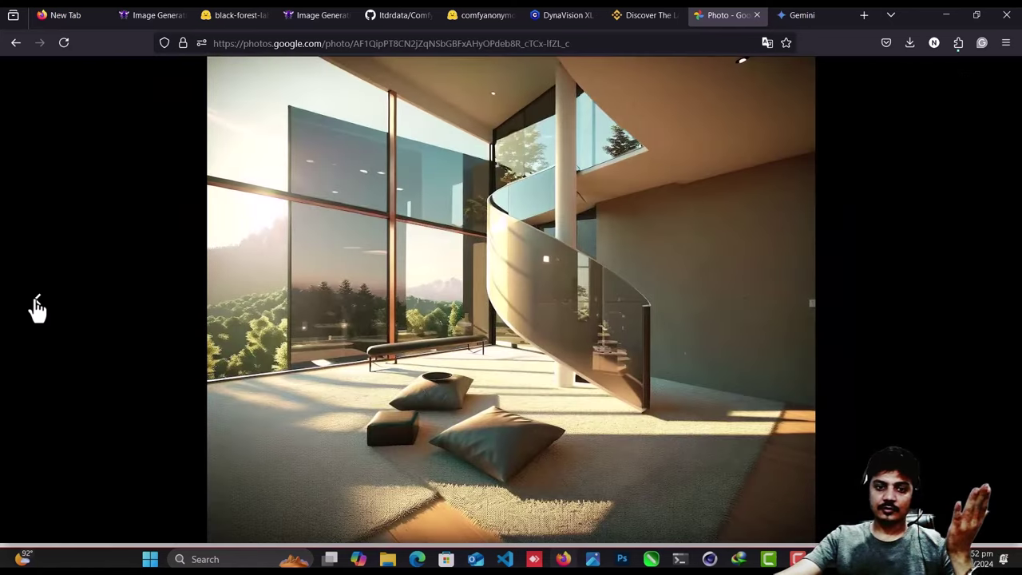
left_click(38, 308)
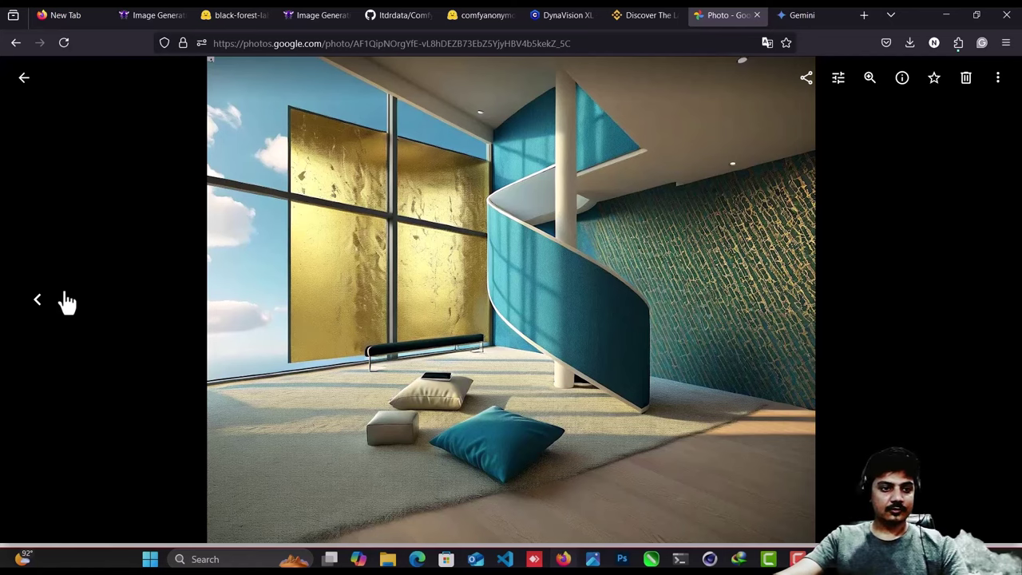
left_click(51, 310)
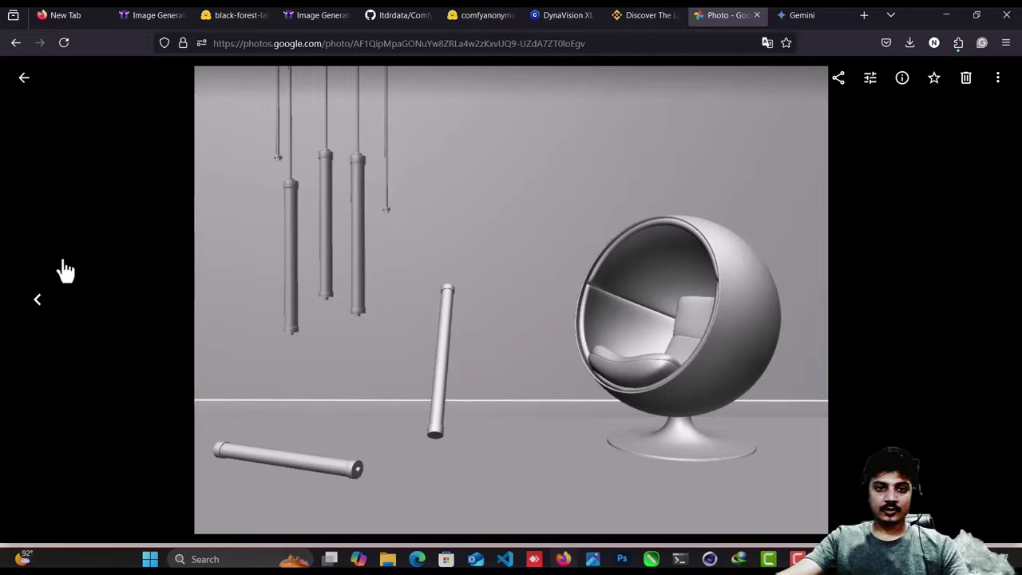
left_click(42, 309)
Continue back through the UFO and monolith renders, then move to the SwarmUI browser tab.
left_click(40, 304)
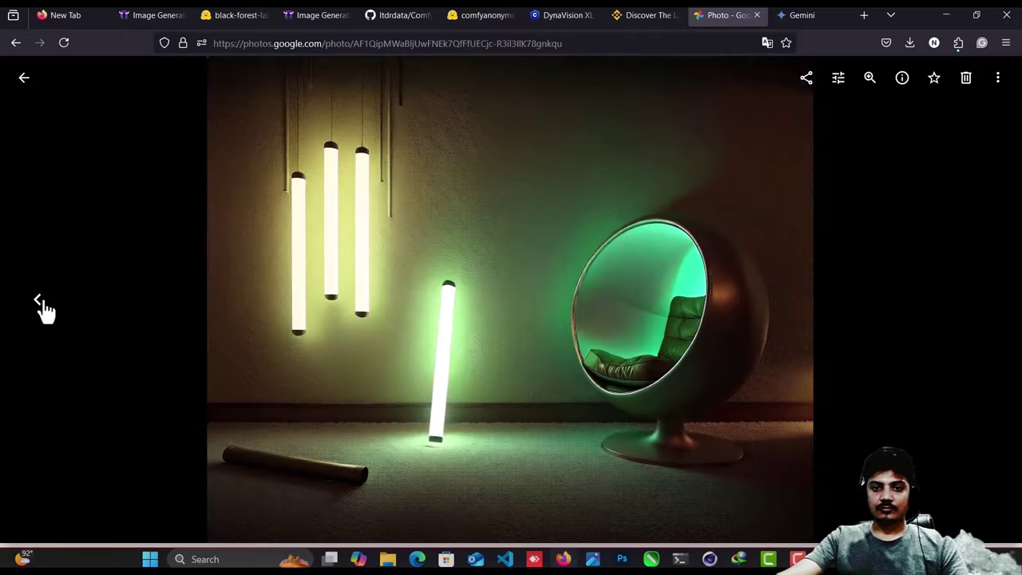
left_click(40, 303)
left_click(41, 308)
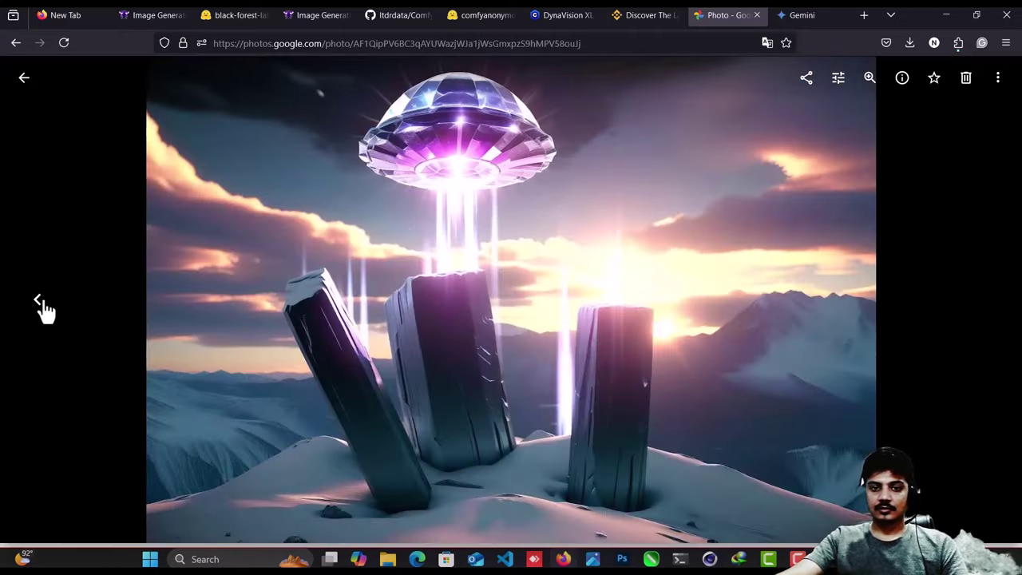
left_click(39, 308)
left_click(37, 300)
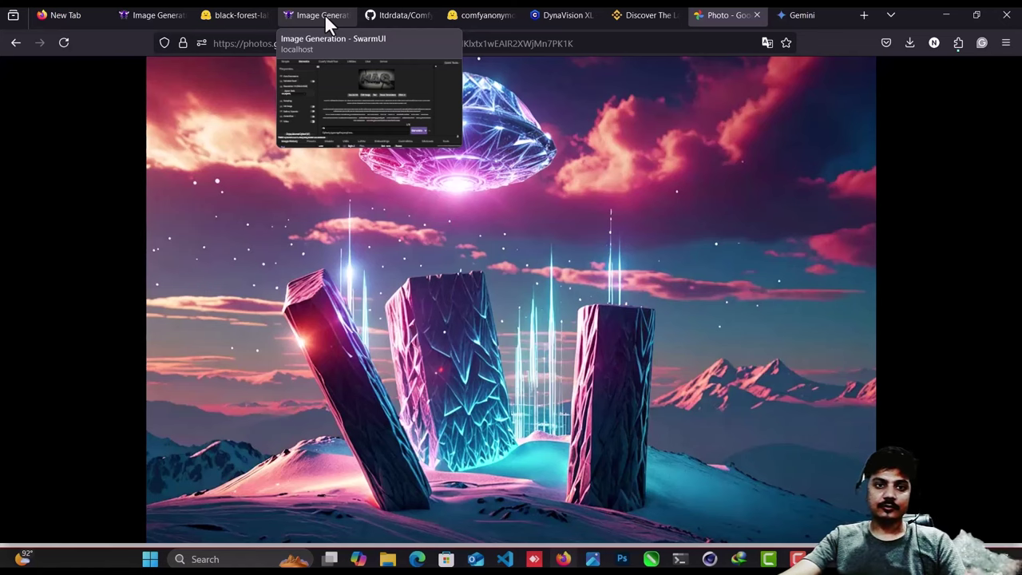
left_click(324, 14)
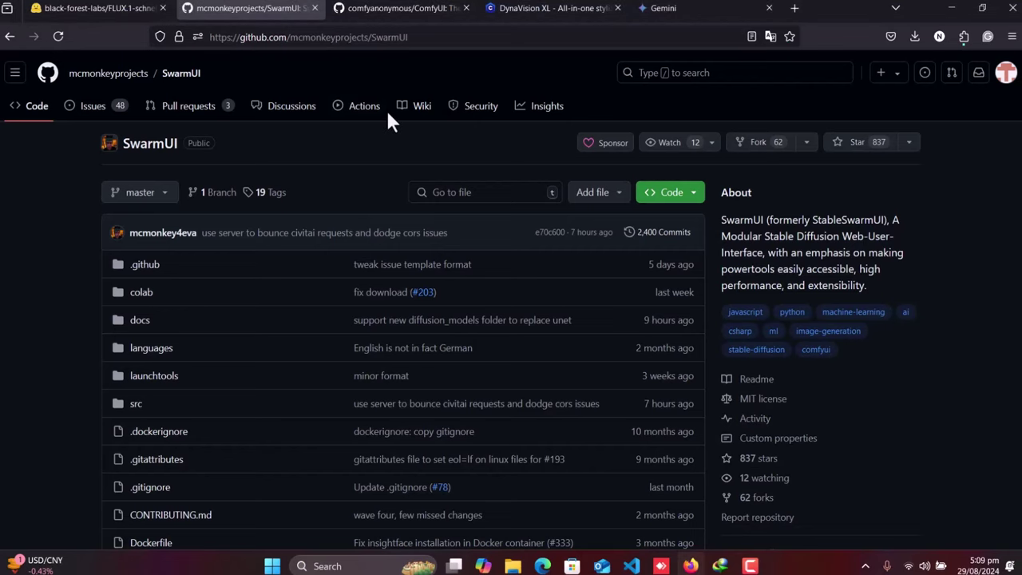
Scroll the README to Installing on Windows and bring up link options for git and DotNET 8 SDK.
scroll(438, 308, "down", 15)
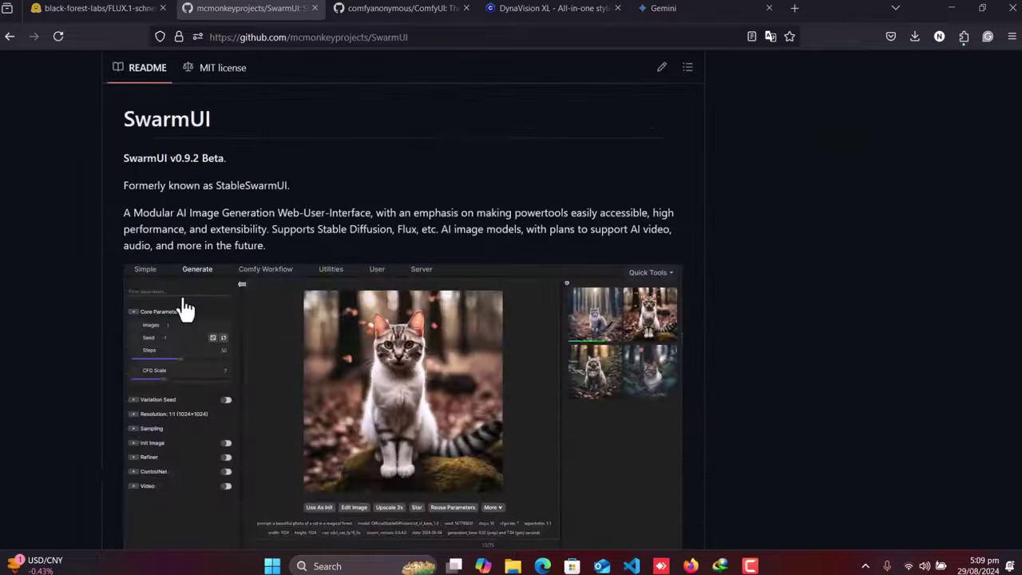
scroll(148, 296, "down", 8)
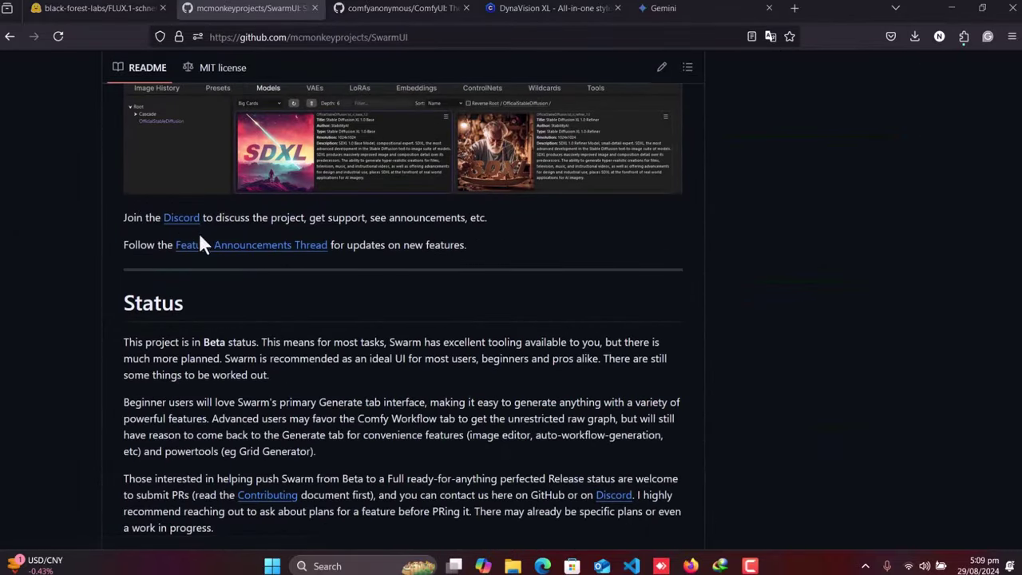
scroll(297, 228, "down", 5)
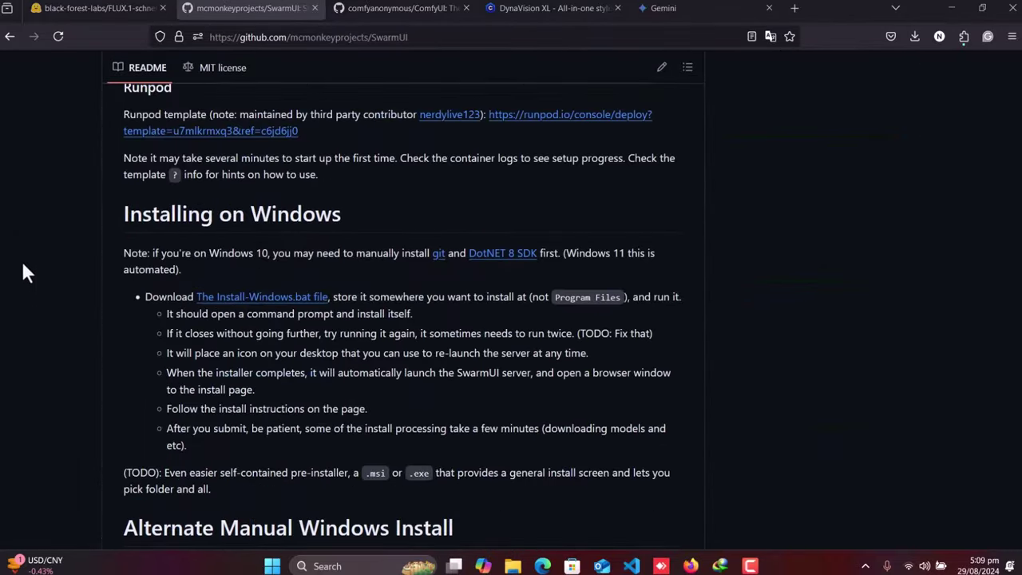
right_click(438, 256)
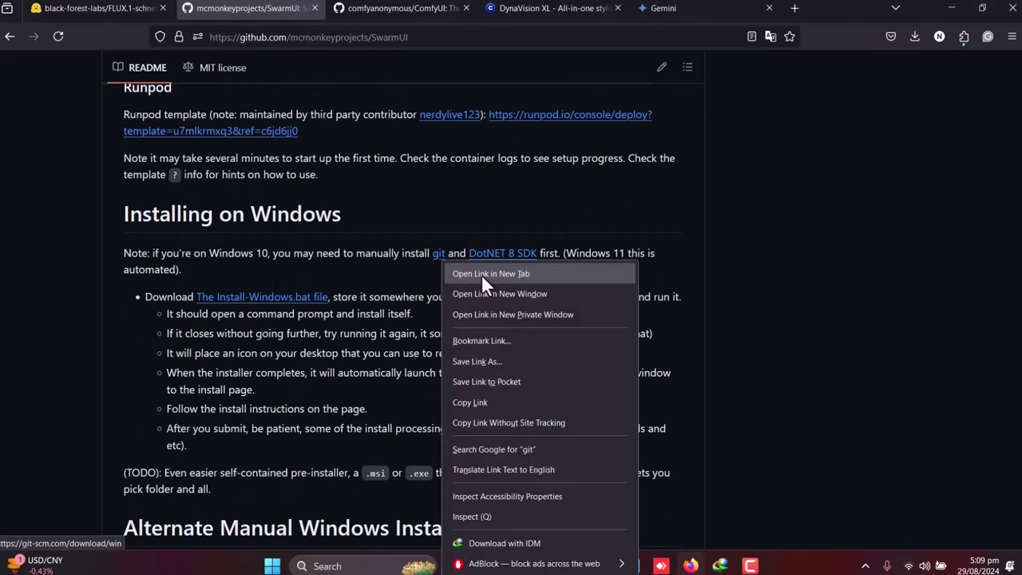
left_click(501, 271)
right_click(501, 271)
scroll(480, 216, "down", 1)
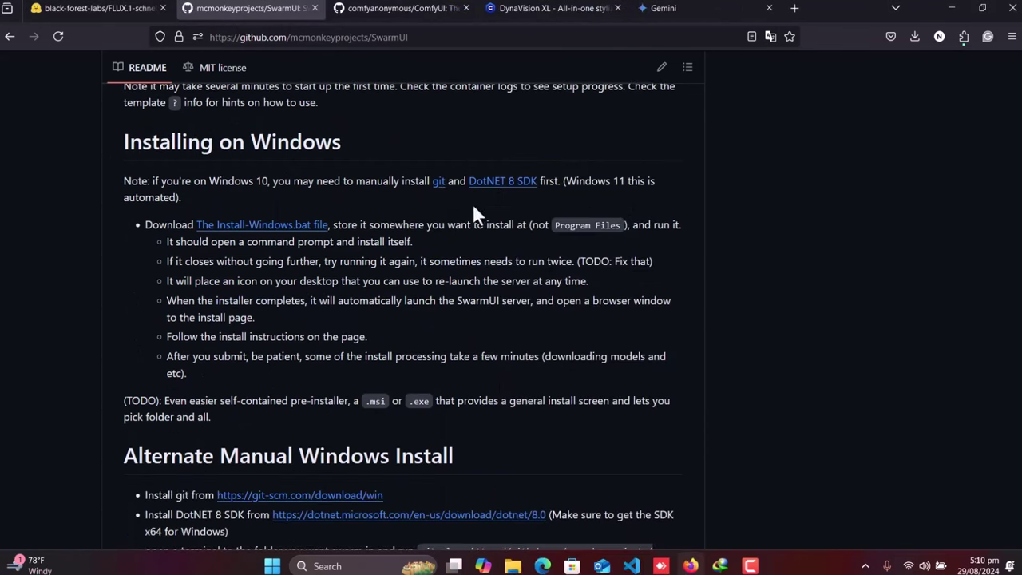
Open the Git and .NET 8 SDK download pages in new tabs and view each one.
middle_click(438, 182)
middle_click(511, 184)
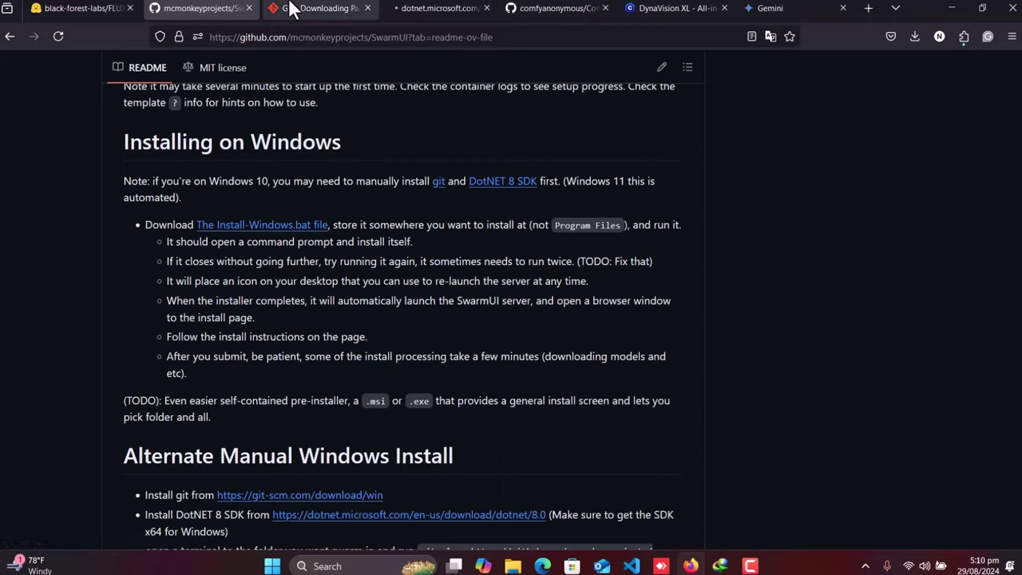
left_click(339, 8)
left_click(415, 8)
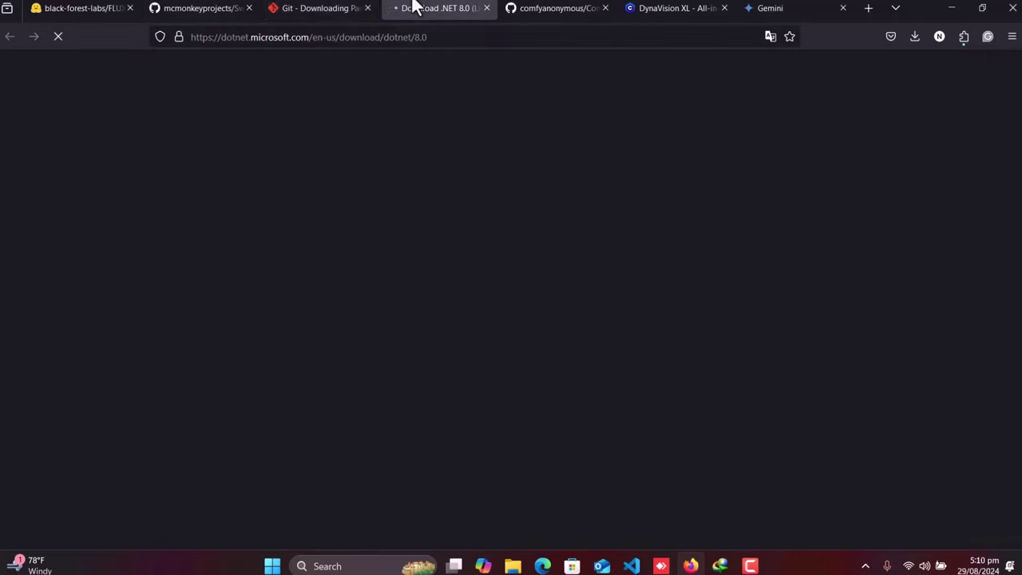
left_click(321, 7)
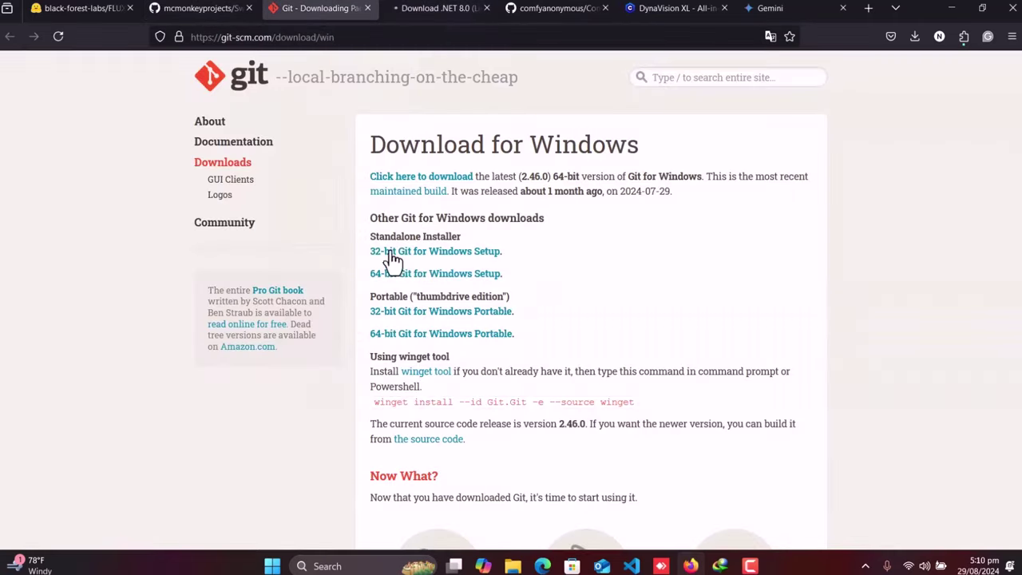
Search the Windows Start menu for 'git', then dismiss the search.
key("super")
type("git")
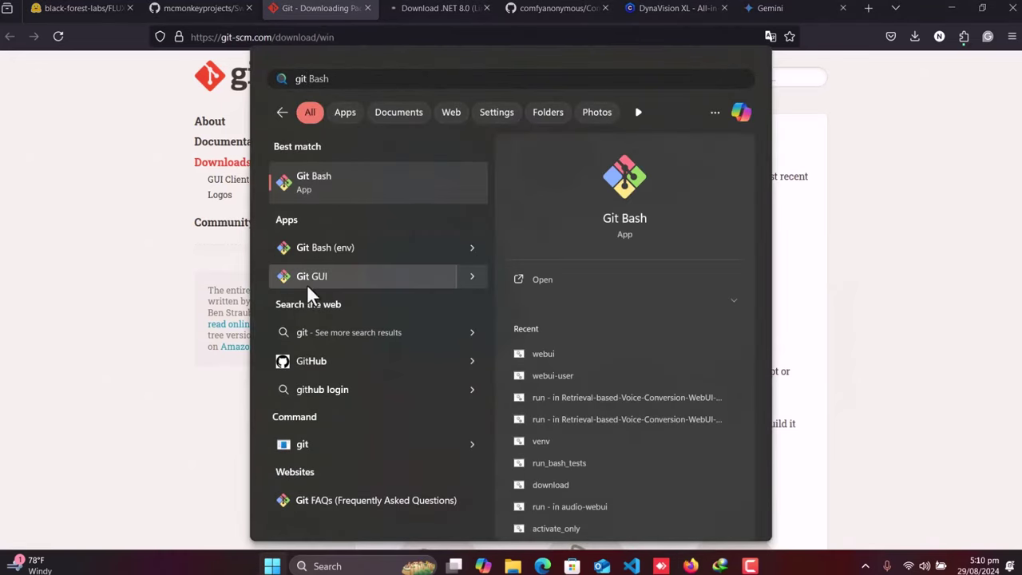
left_click(281, 111)
Scroll the .NET 8.0 download page, return to the SwarmUI README, and bring up Firefox's downloads list.
left_click(440, 8)
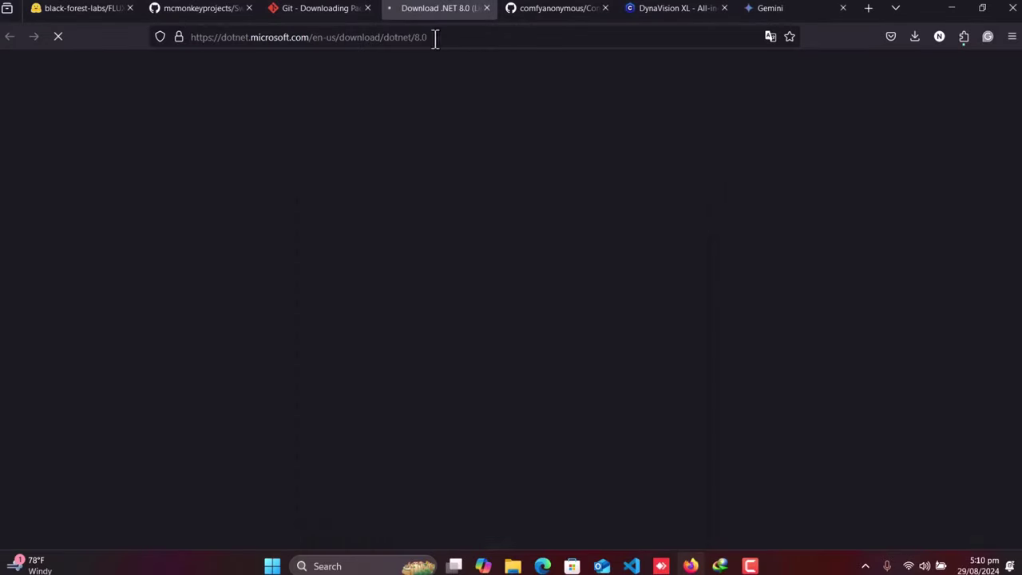
scroll(290, 303, "down", 4)
key("ctrl+Page_Up")
key("ctrl+Page_Up")
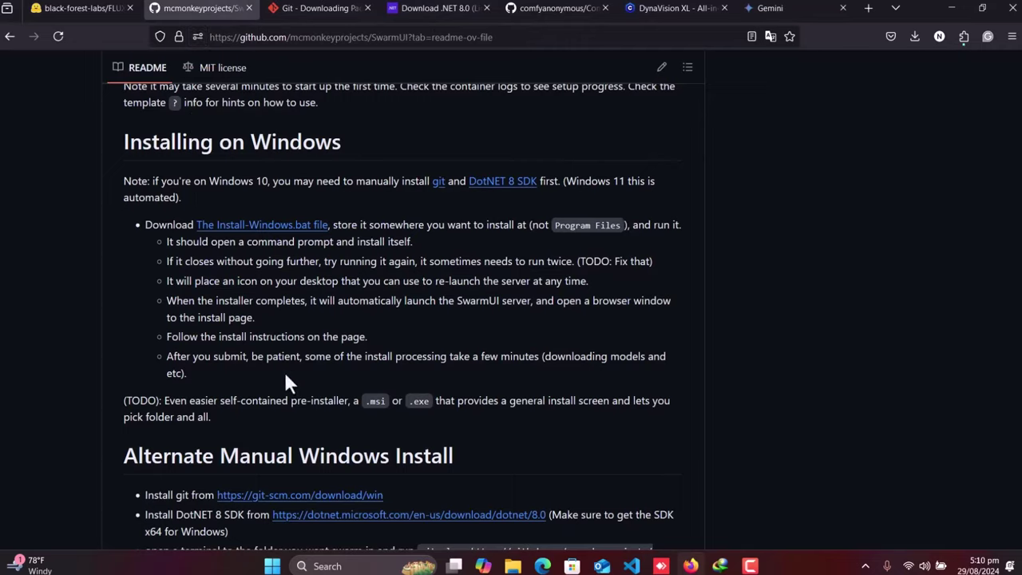
scroll(285, 383, "down", 1)
scroll(319, 363, "up", 1)
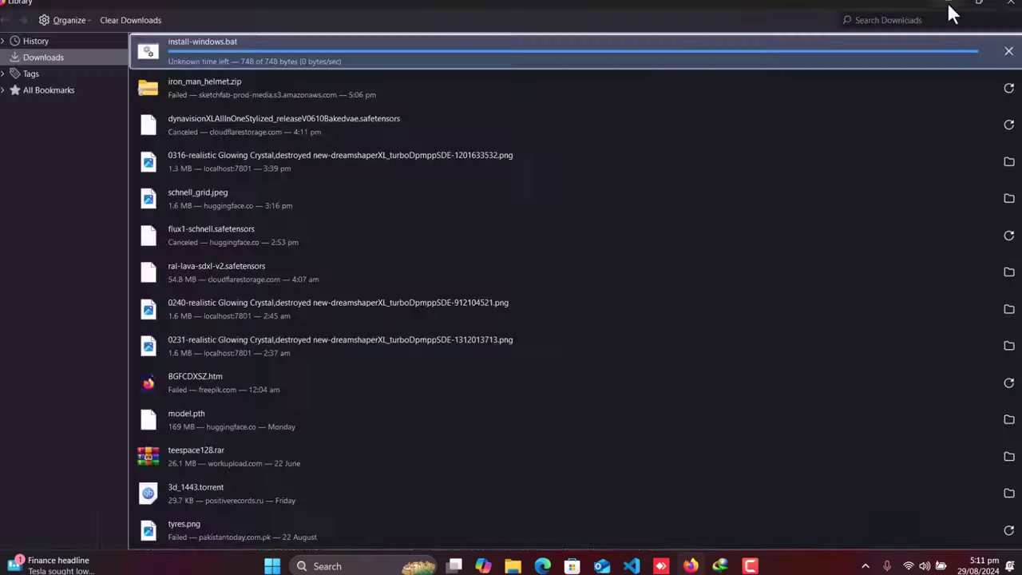
left_click(947, 4)
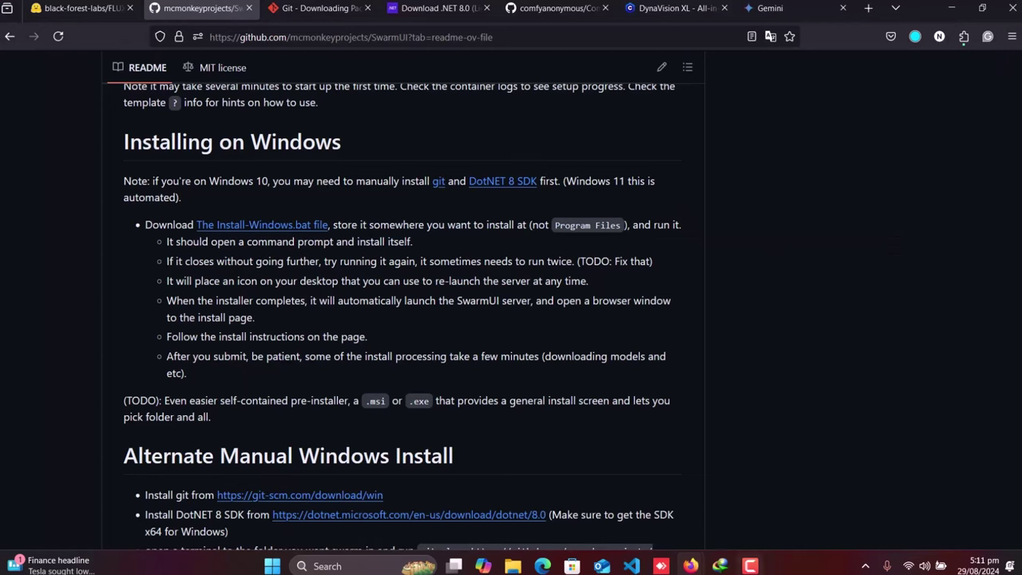
Reveal the downloaded install-windows.bat in its folder from Firefox's recent downloads.
left_click(915, 37)
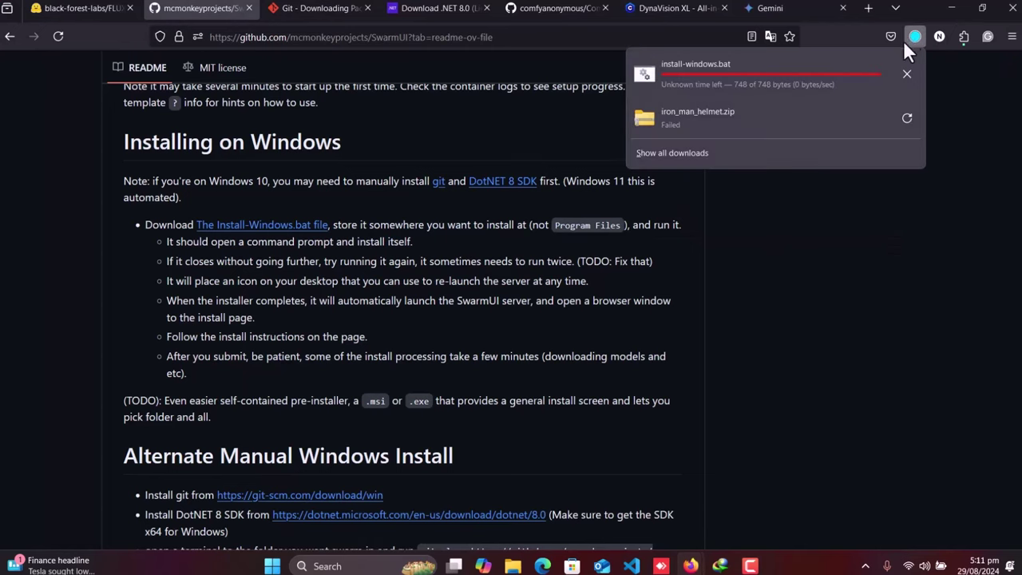
right_click(804, 83)
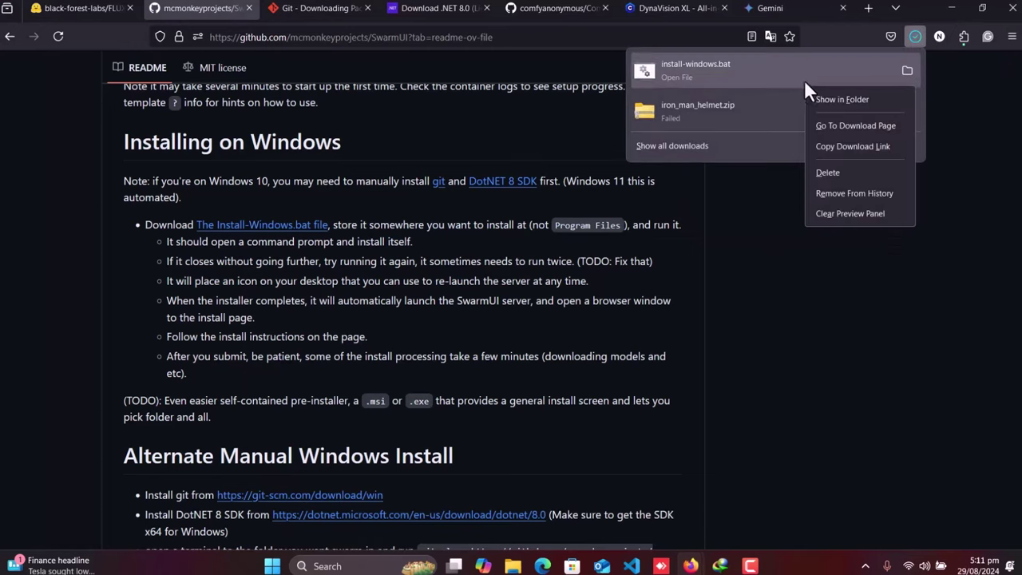
left_click(907, 70)
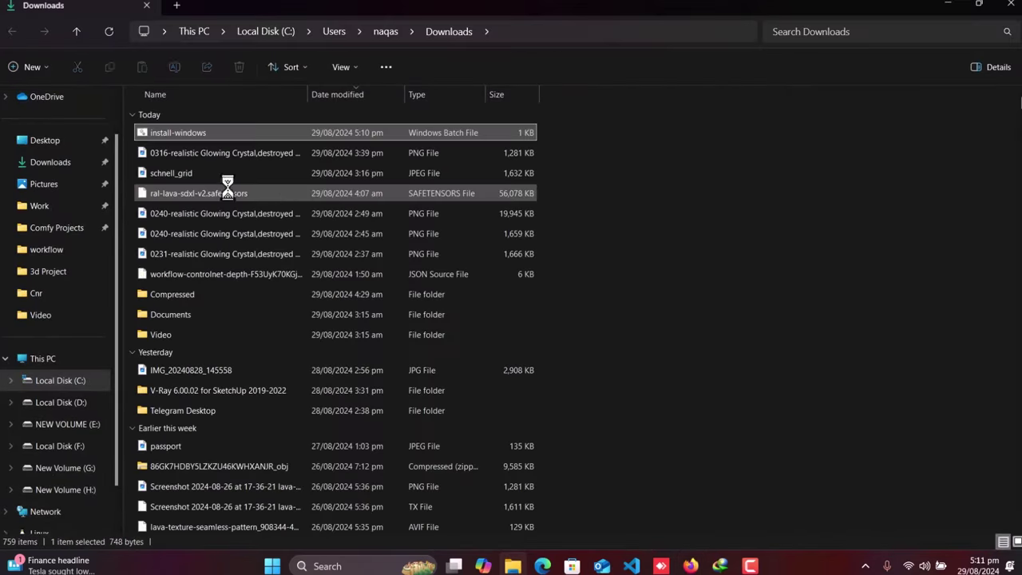
Paste install-windows.bat into the empty stable folder on Local Disk (F:).
left_click(76, 403)
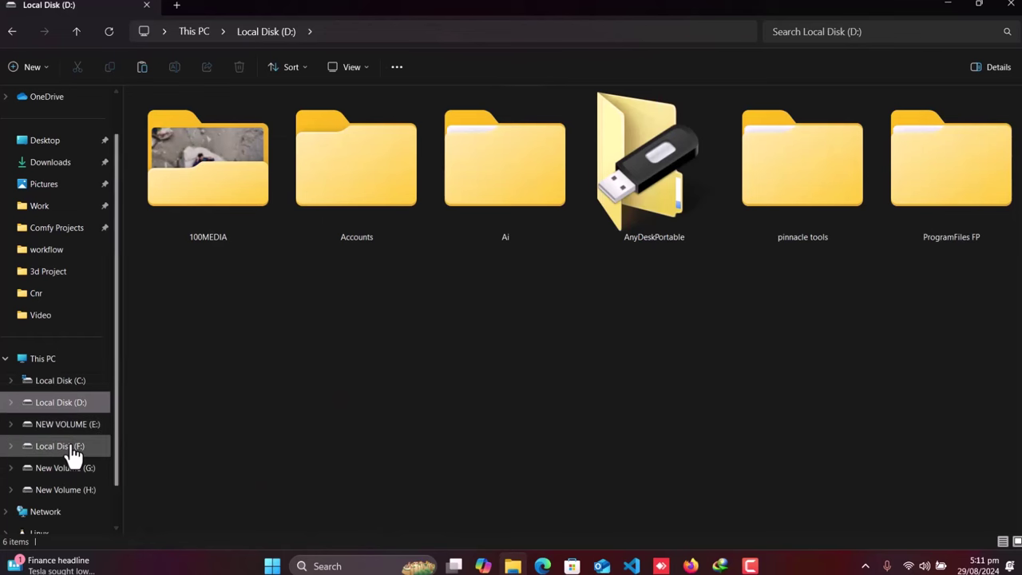
left_click(72, 447)
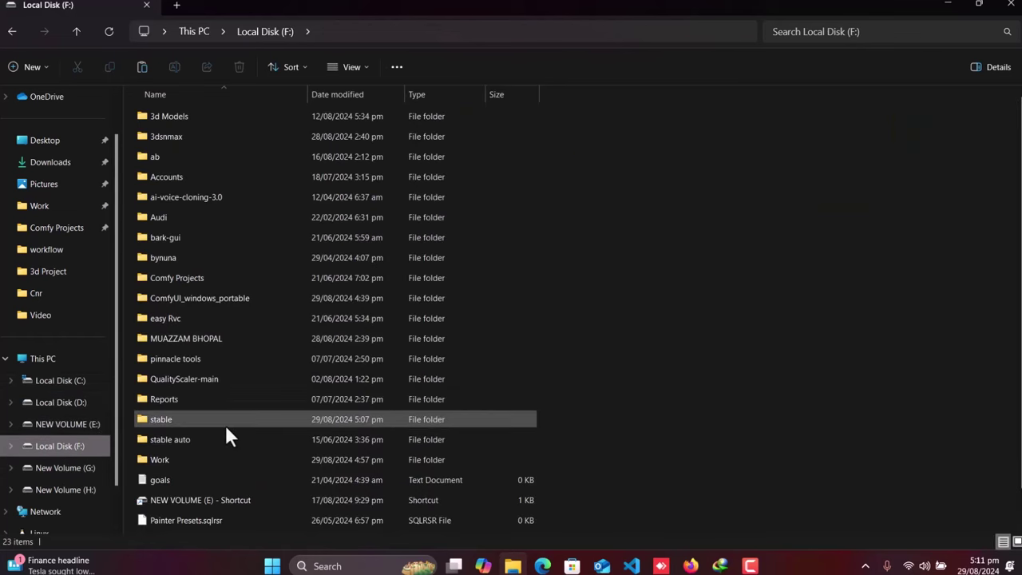
double_click(220, 424)
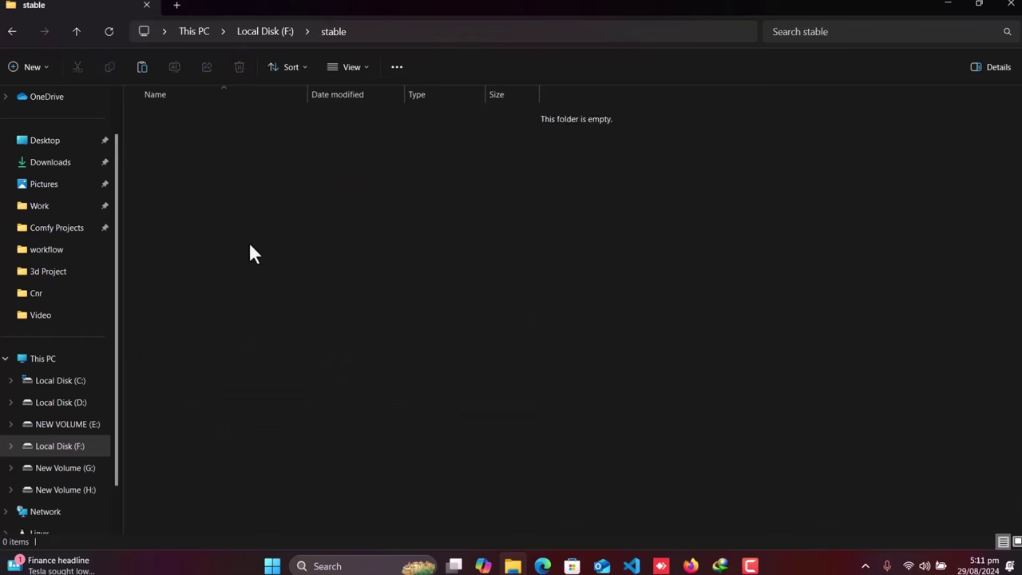
key("ctrl+v")
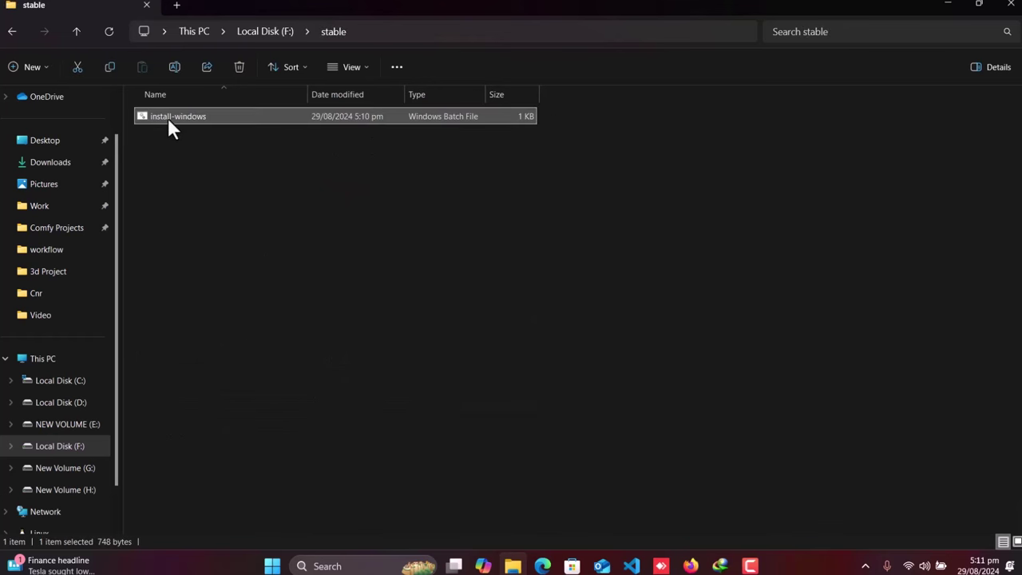
right_click(170, 118)
Run install-windows as administrator and let the terminal install .NET 8 SDK and Git.
left_click(223, 214)
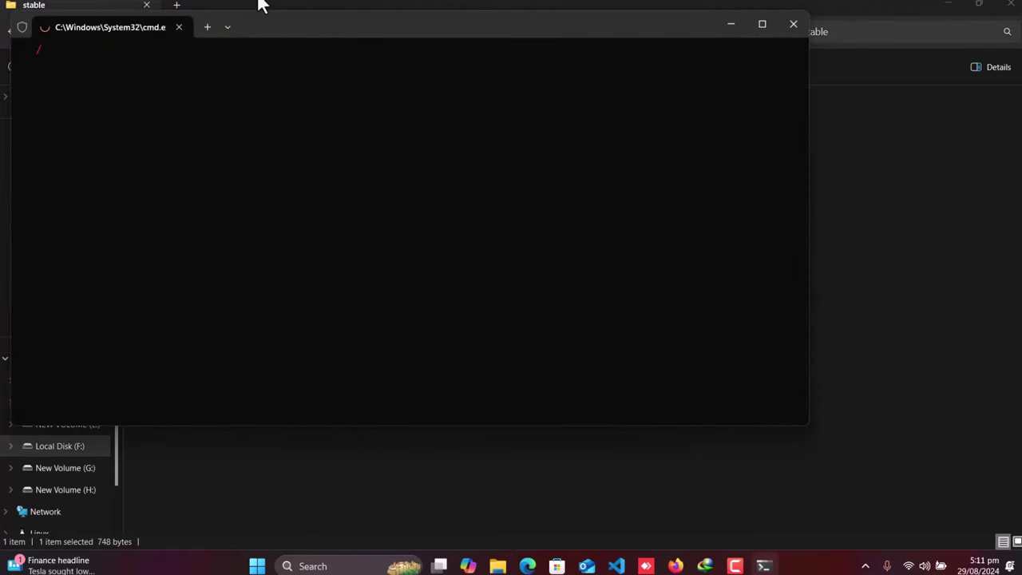
left_click_drag(293, 36, 366, 88)
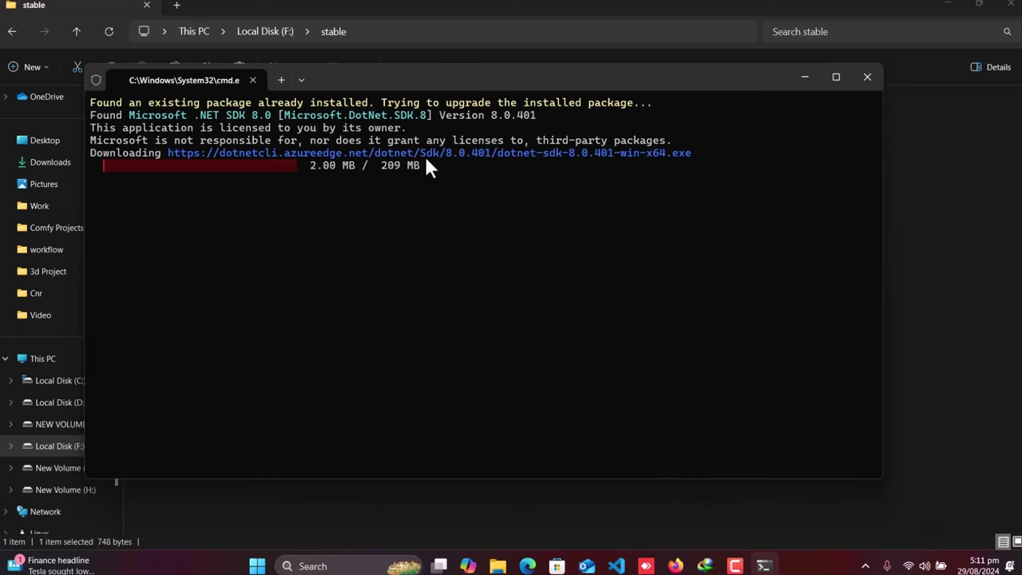
left_click_drag(90, 102, 471, 380)
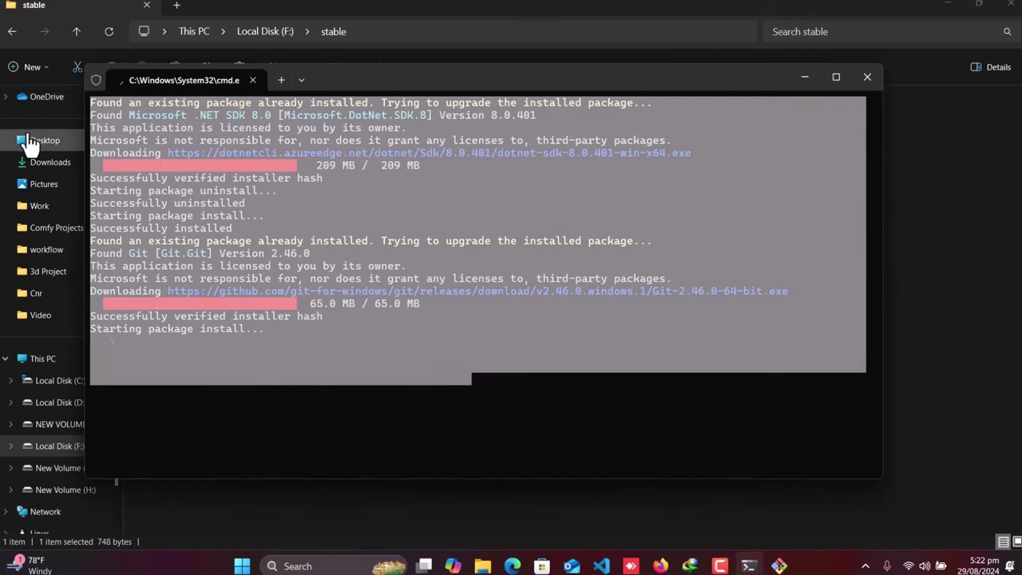
left_click(187, 259)
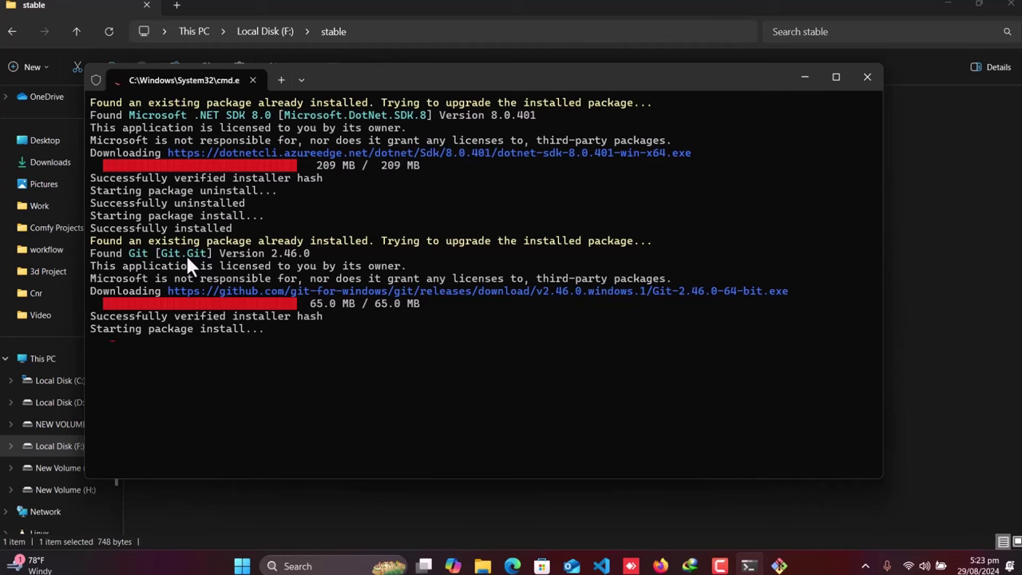
mouse_move(764, 564)
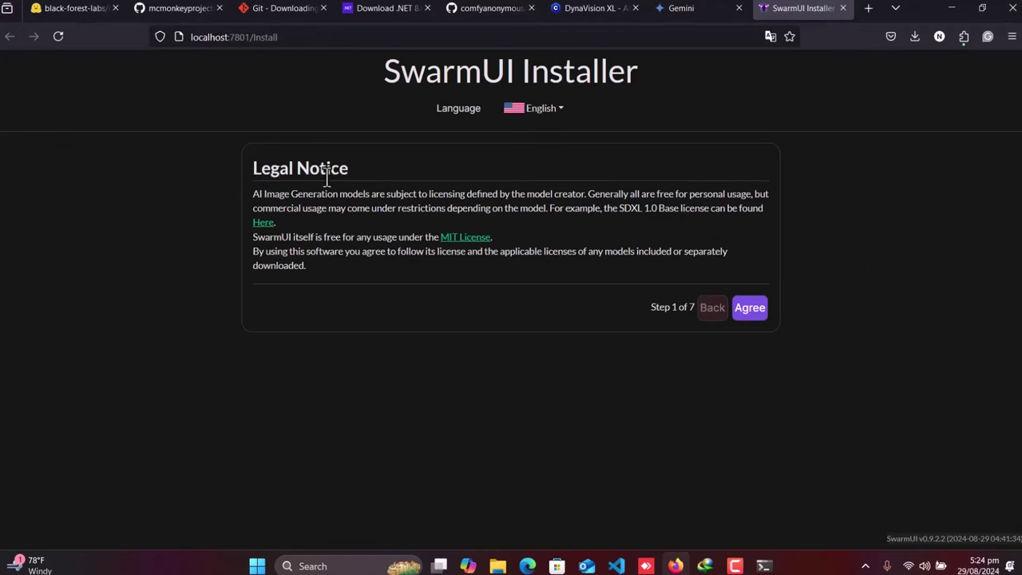
Accept the legal notice, choose Customize Settings, and keep Modern Dark theme and personal-only use.
left_click(753, 310)
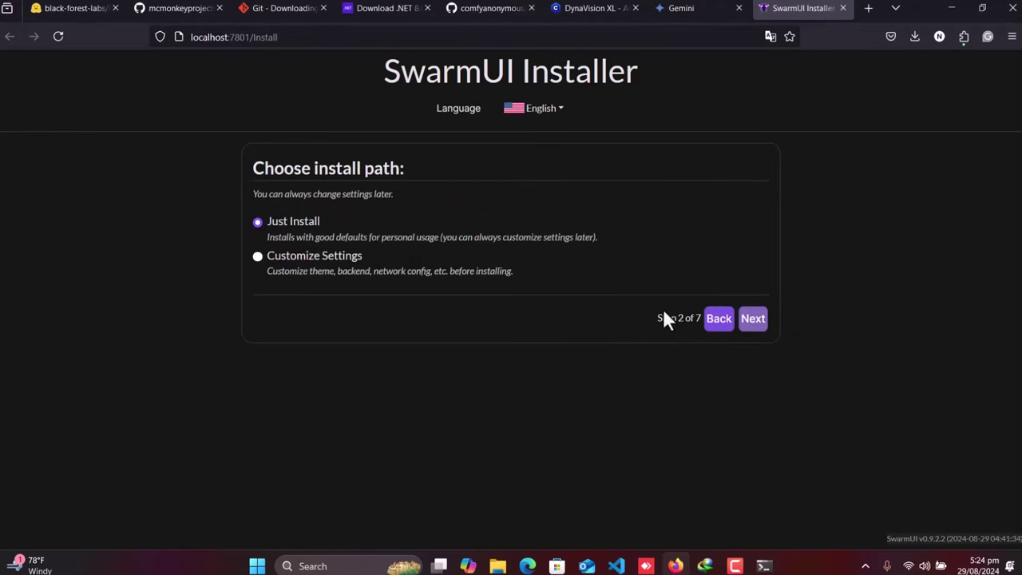
left_click(308, 260)
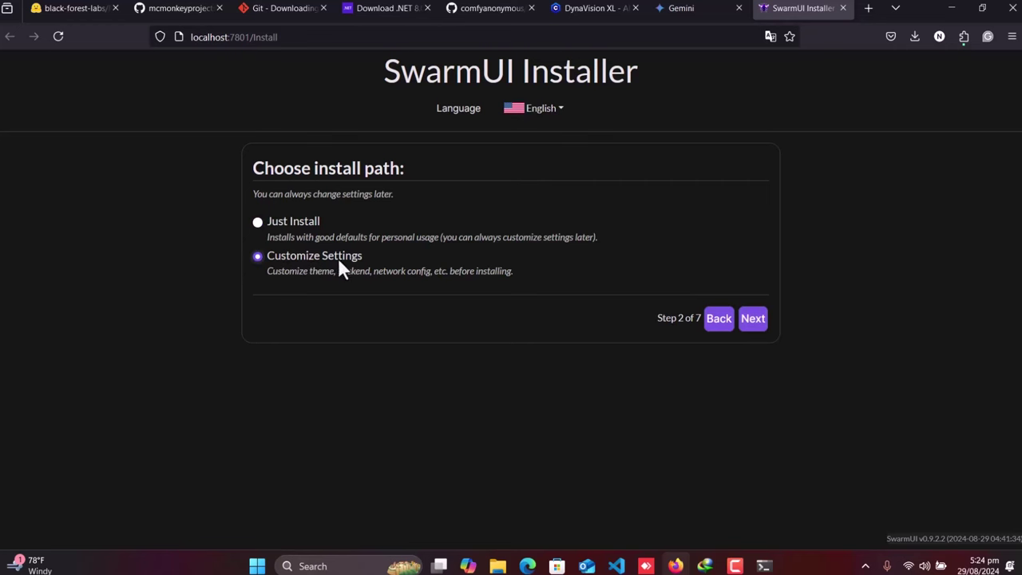
left_click(753, 324)
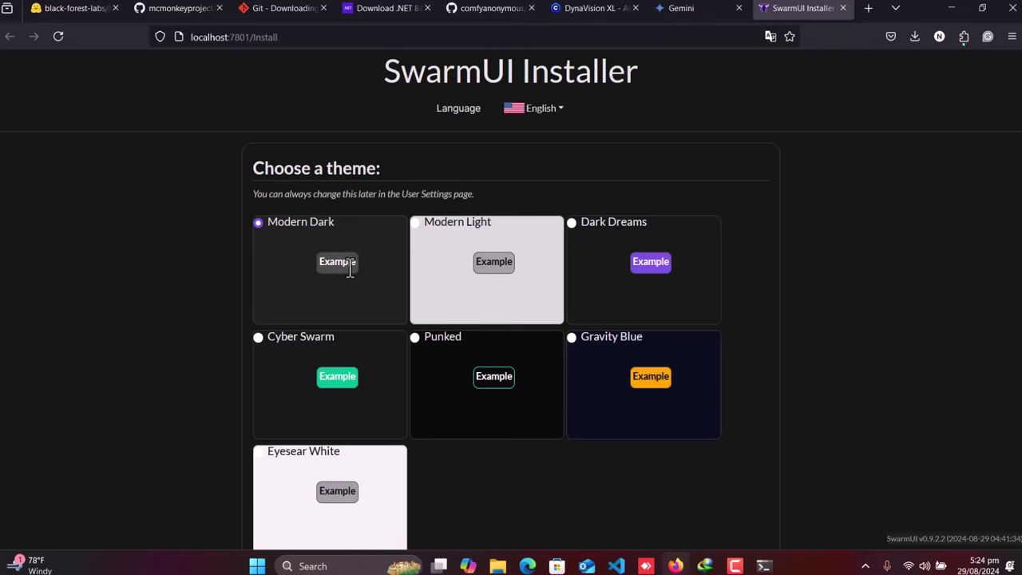
scroll(457, 335, "down", 1)
left_click(752, 524)
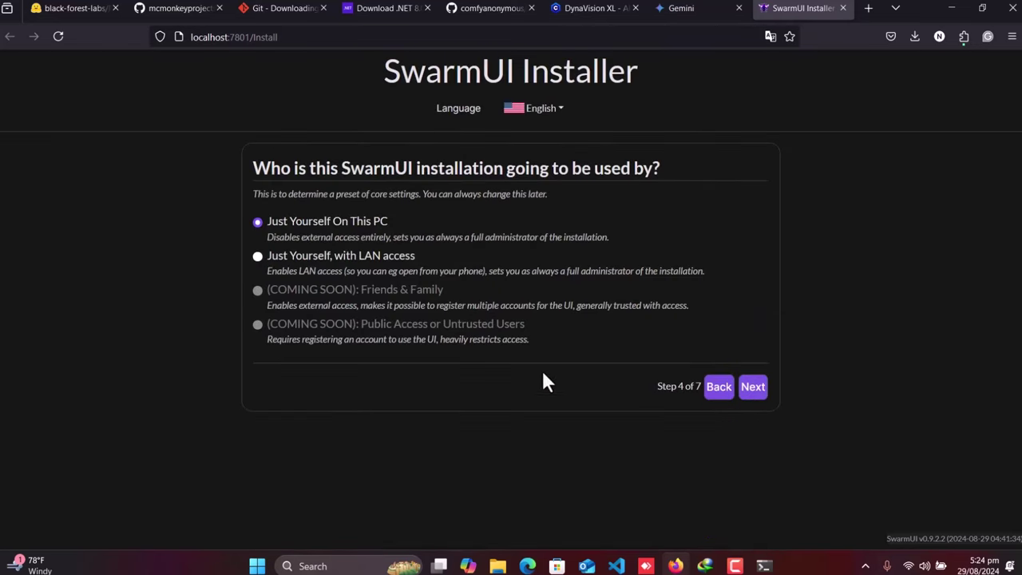
left_click(753, 388)
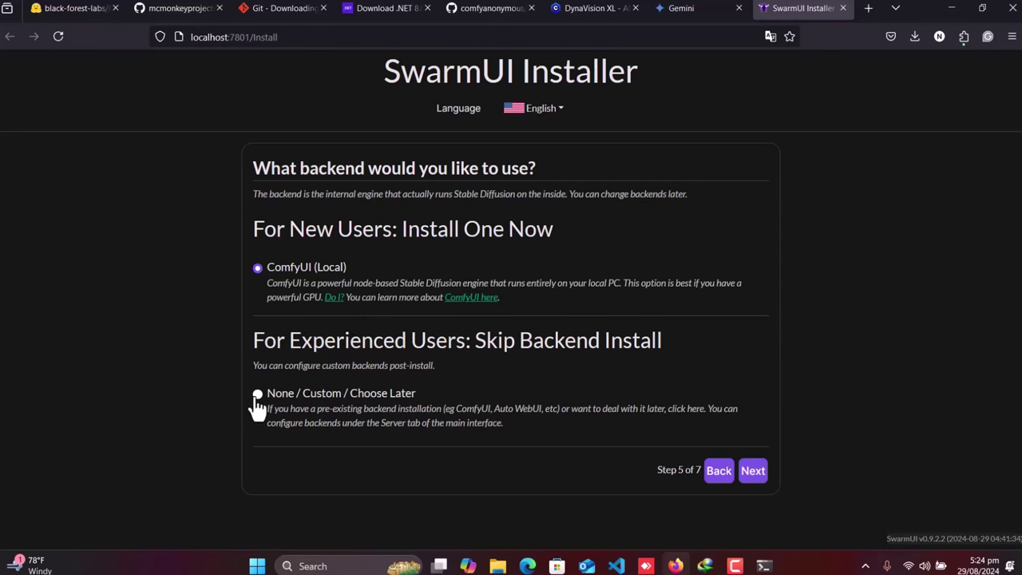
Continue with no backend, skip the Stable Diffusion XL 1.0 download, and reach the final confirmation.
left_click(760, 471)
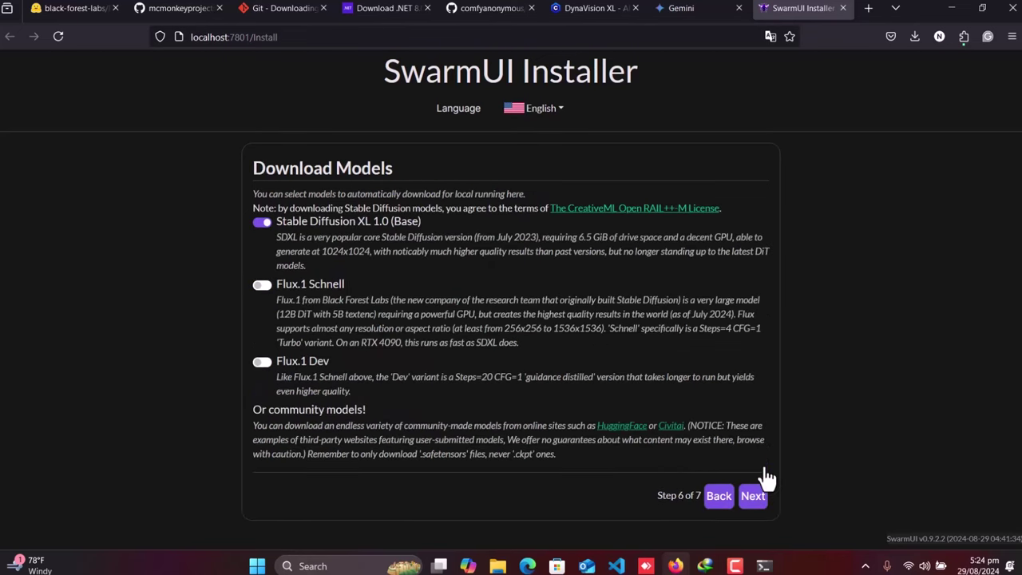
left_click(266, 223)
left_click(757, 502)
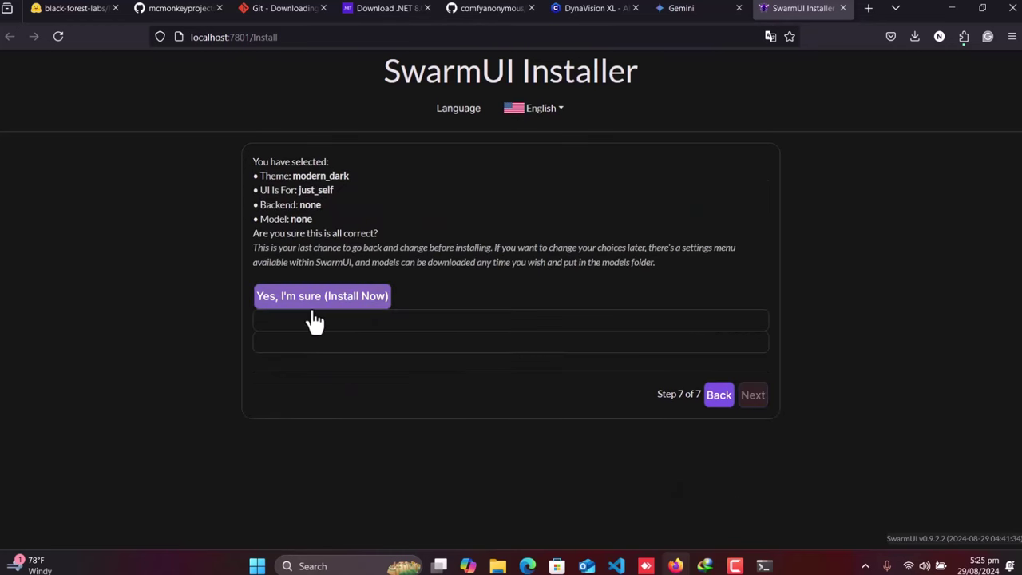
Start the installation and dismiss the model-not-found error on the SwarmUI page.
left_click(335, 303)
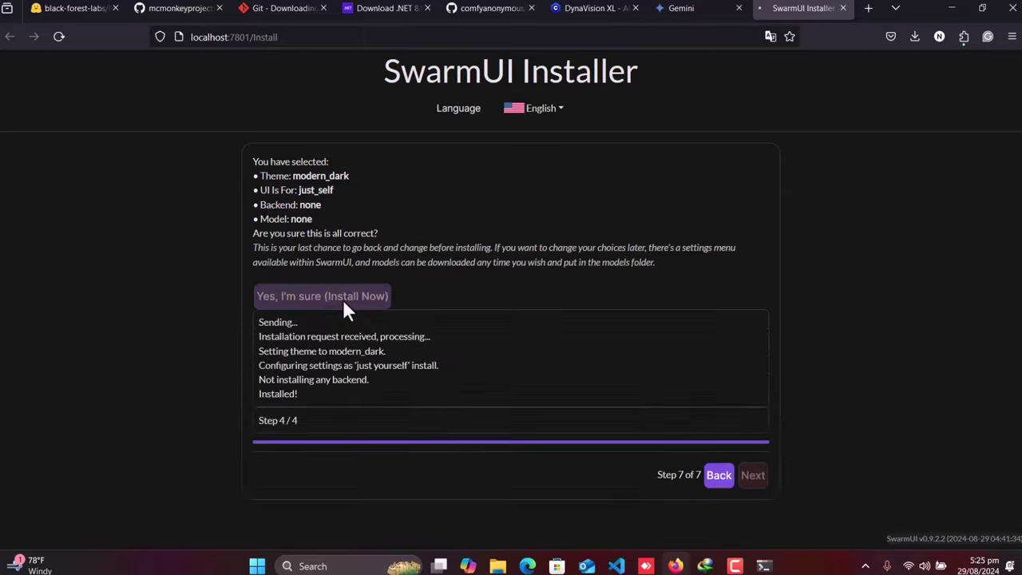
left_click(616, 96)
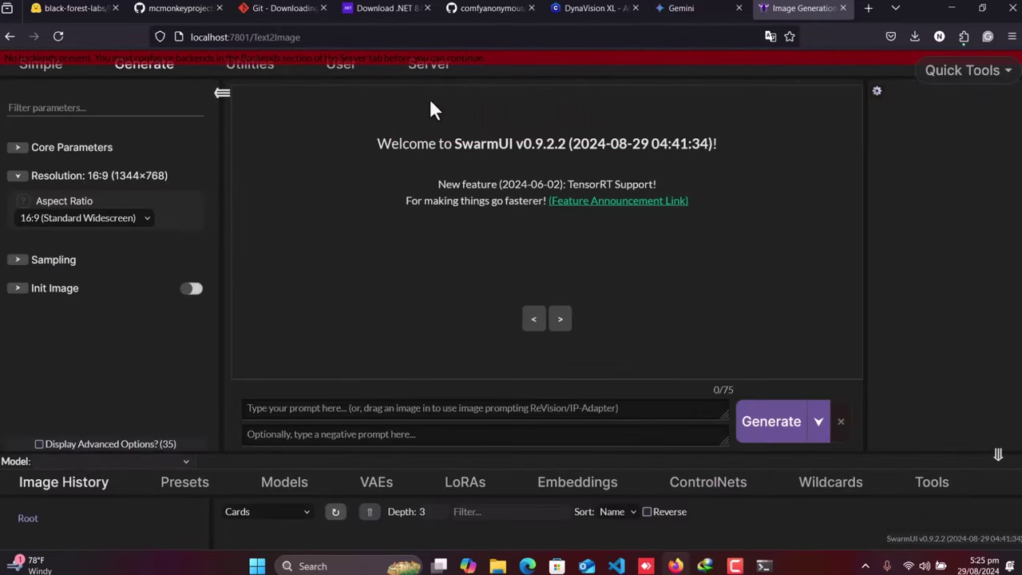
left_click(481, 8)
left_click(773, 8)
Add a ComfyUI Self-Starting backend in the server backends settings and read the StartScript help.
left_click(360, 64)
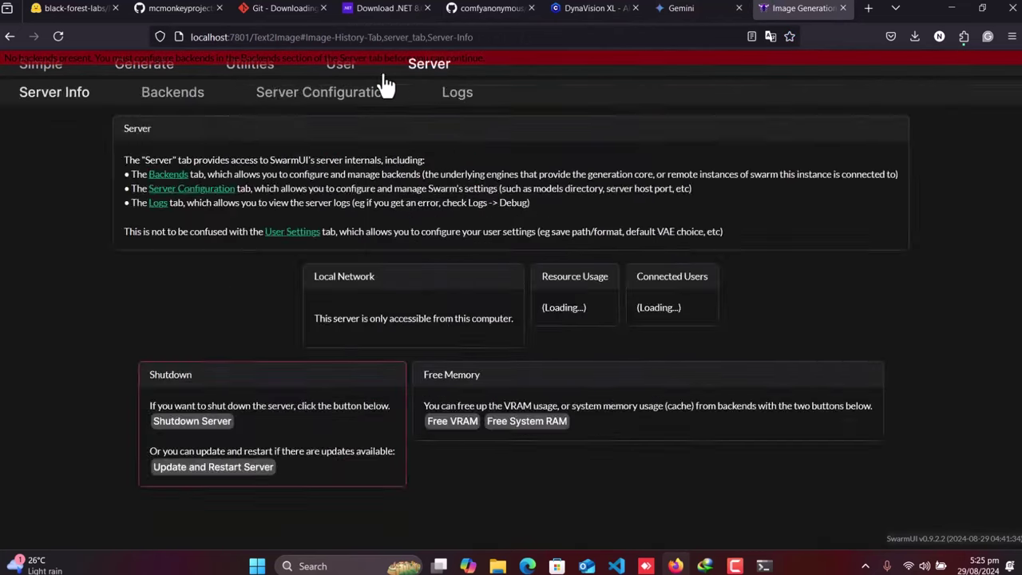
left_click(431, 69)
left_click(173, 96)
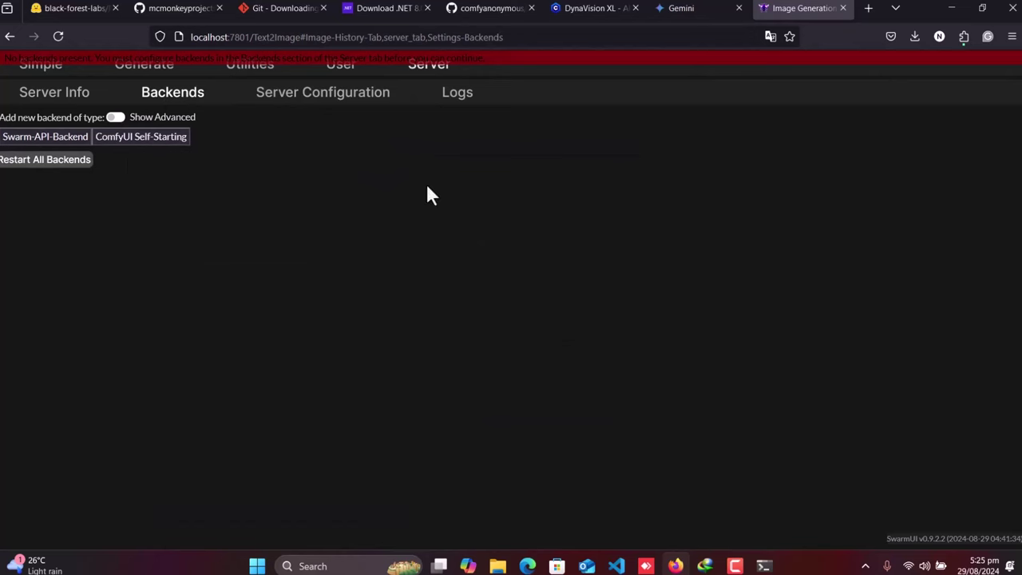
left_click(147, 137)
left_click(578, 327)
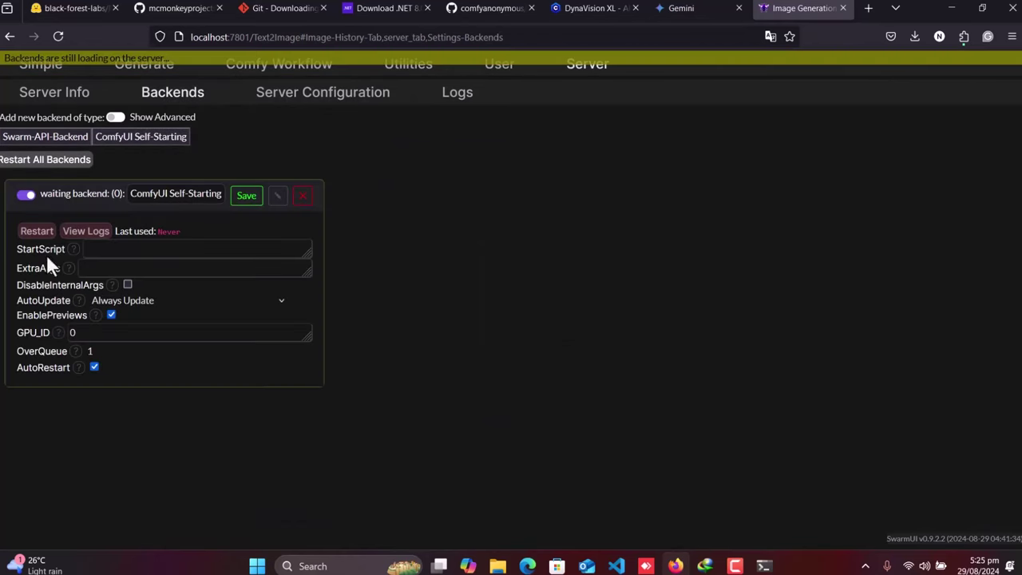
left_click(126, 249)
left_click(73, 249)
left_click_drag(83, 292, 268, 323)
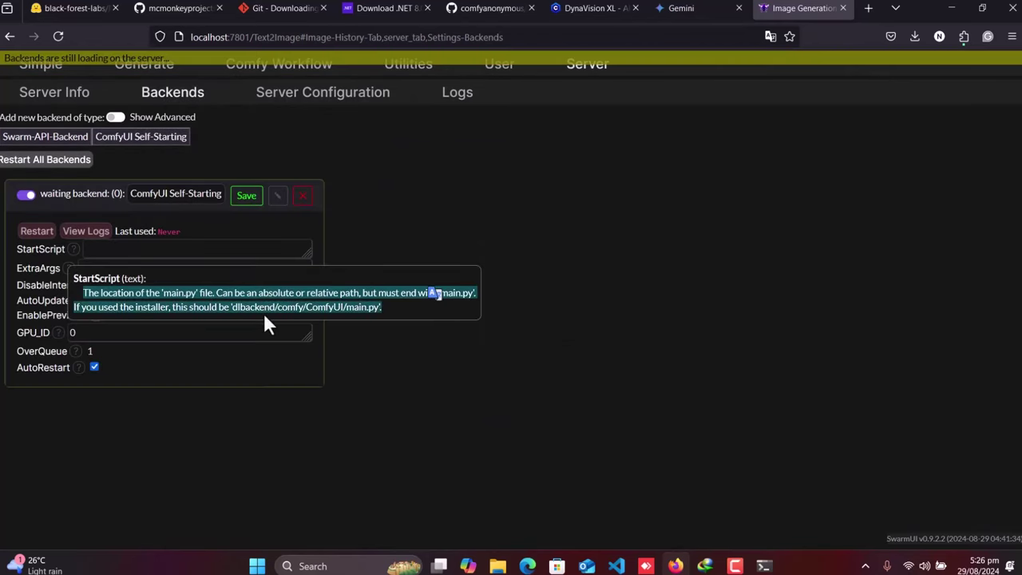
Set StartScript to F:\ComfyUI_windows_portable\ComfyUI\main.py, save the backend, and check the server console.
key("alt+Tab")
left_click(263, 32)
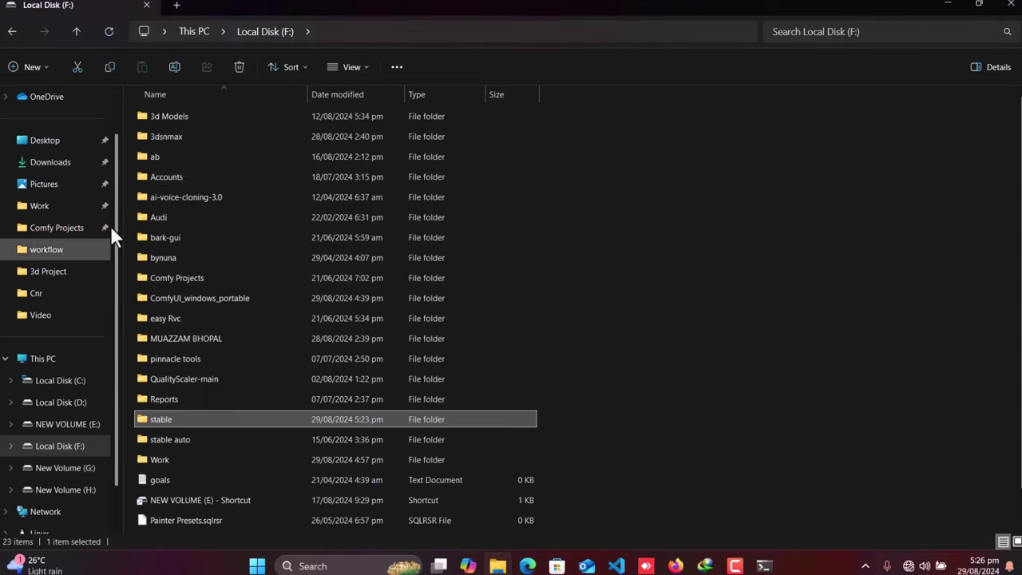
double_click(236, 298)
double_click(165, 116)
left_click(607, 31)
key("ctrl+c")
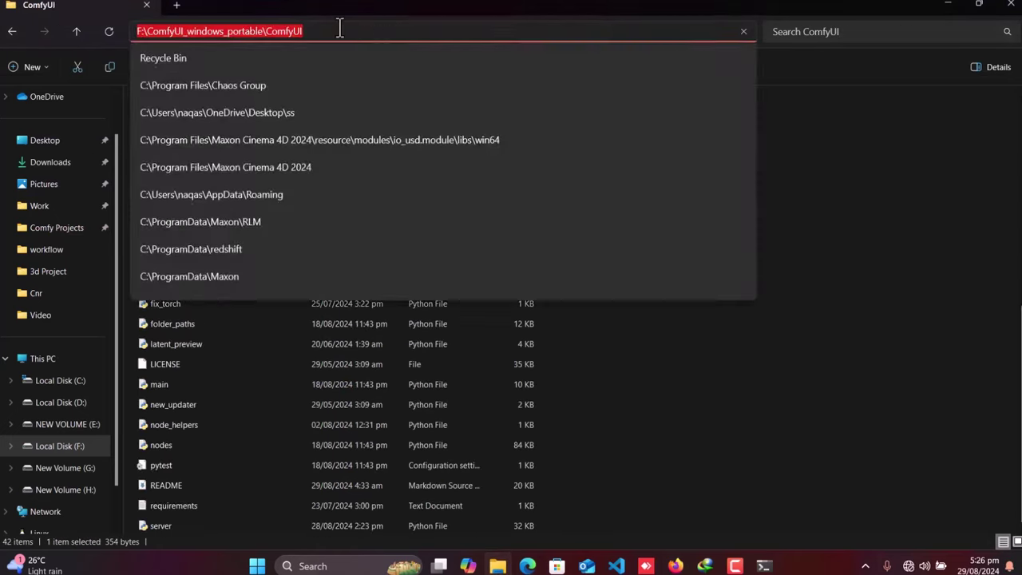
key("alt+Tab")
left_click(275, 249)
key("ctrl+v")
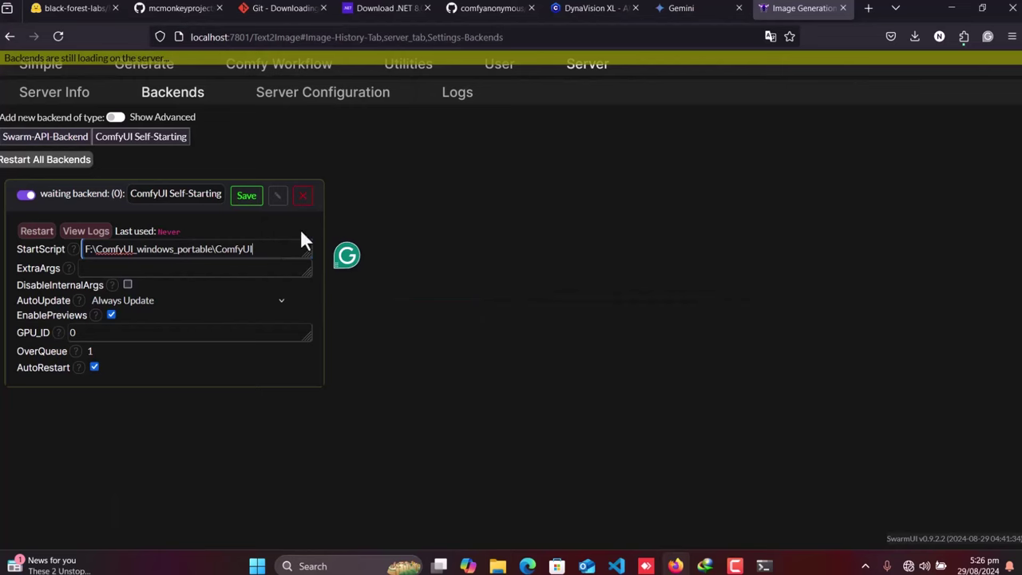
type("\\main.py")
left_click(238, 196)
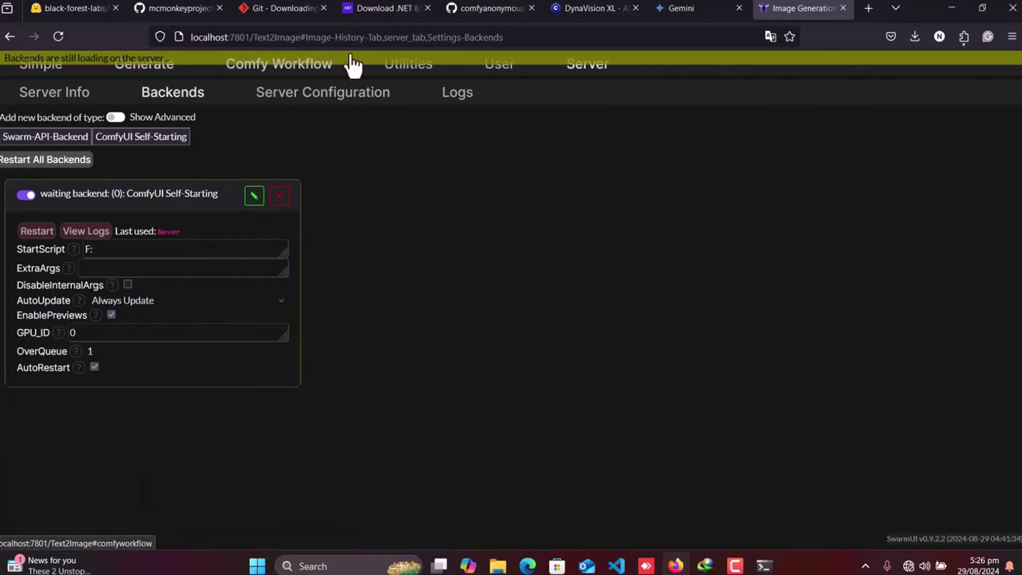
left_click(763, 566)
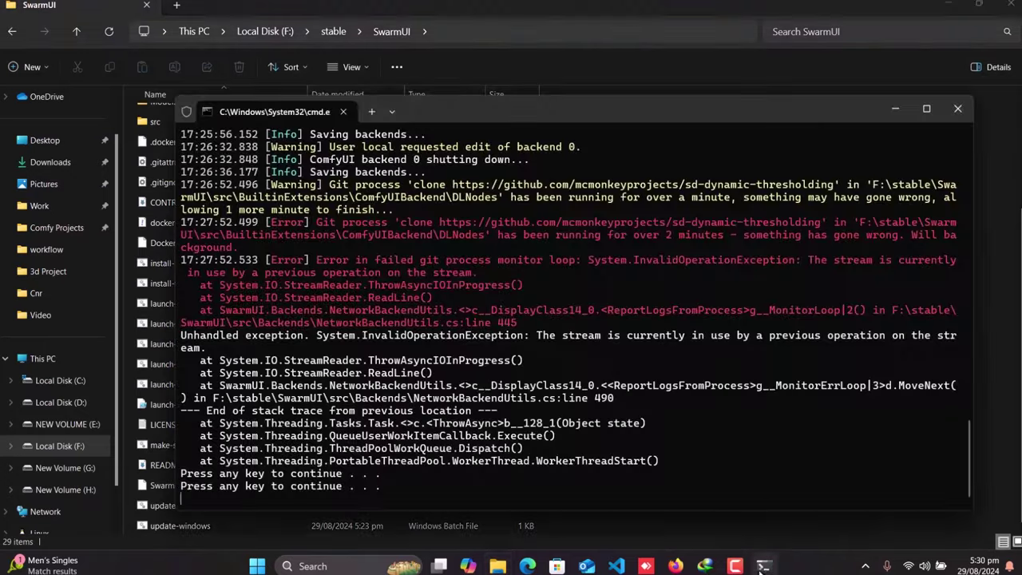
left_click(763, 566)
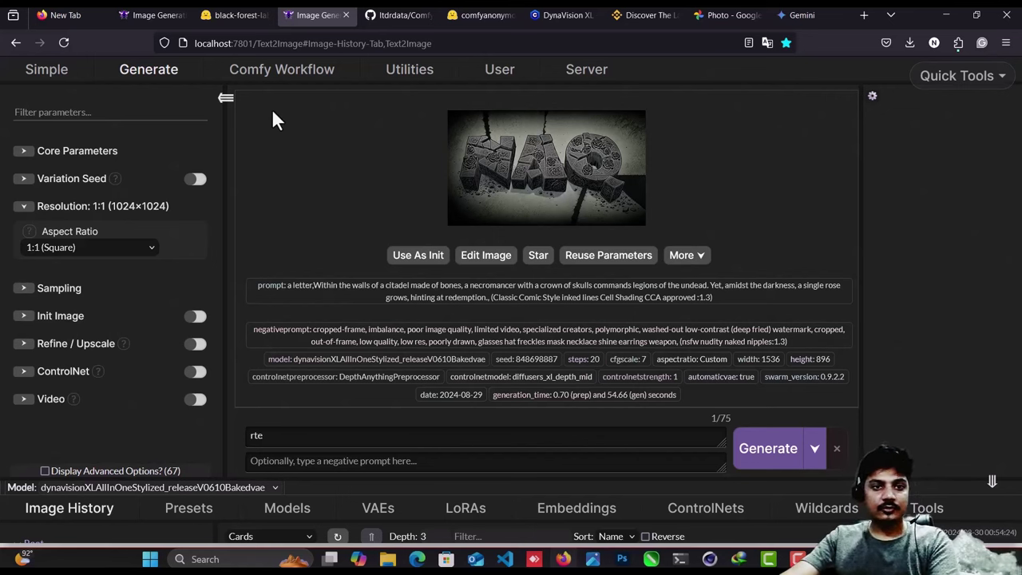
Open the Comfy Workflow node graph and replace it with ComfyUI's default workflow.
left_click(329, 75)
left_click_drag(409, 165, 318, 166)
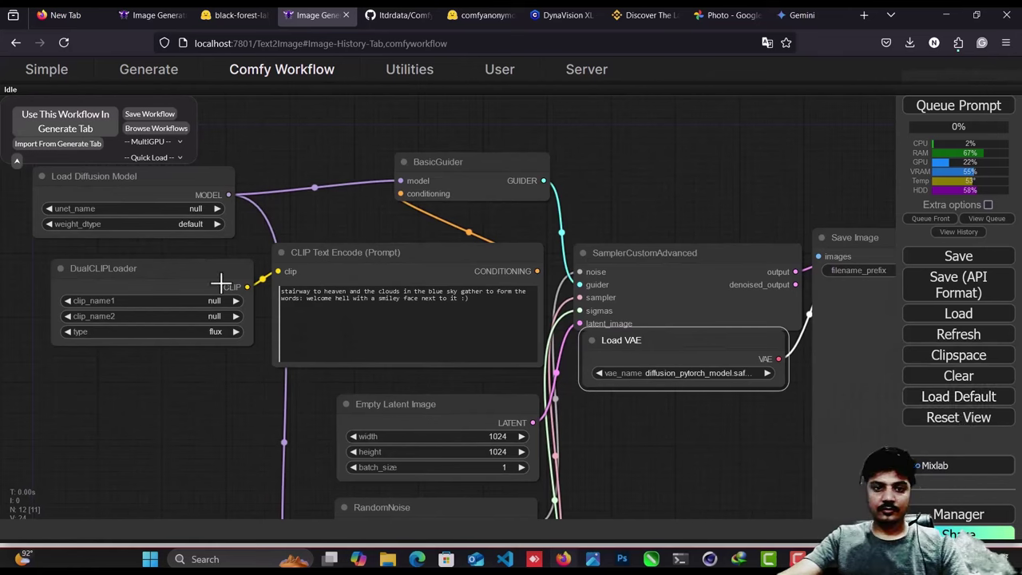
left_click_drag(523, 243, 467, 196)
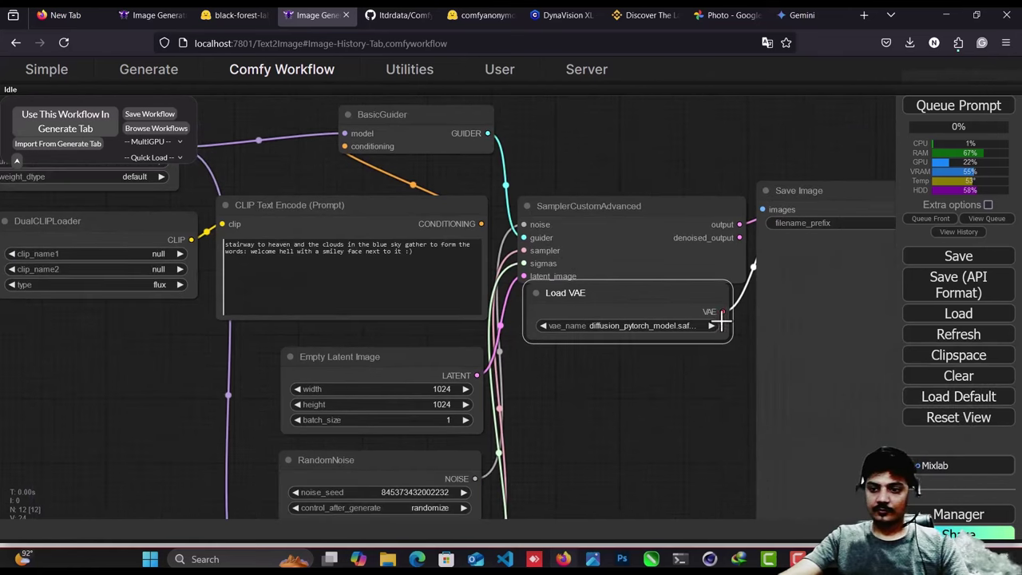
left_click(959, 400)
left_click(573, 321)
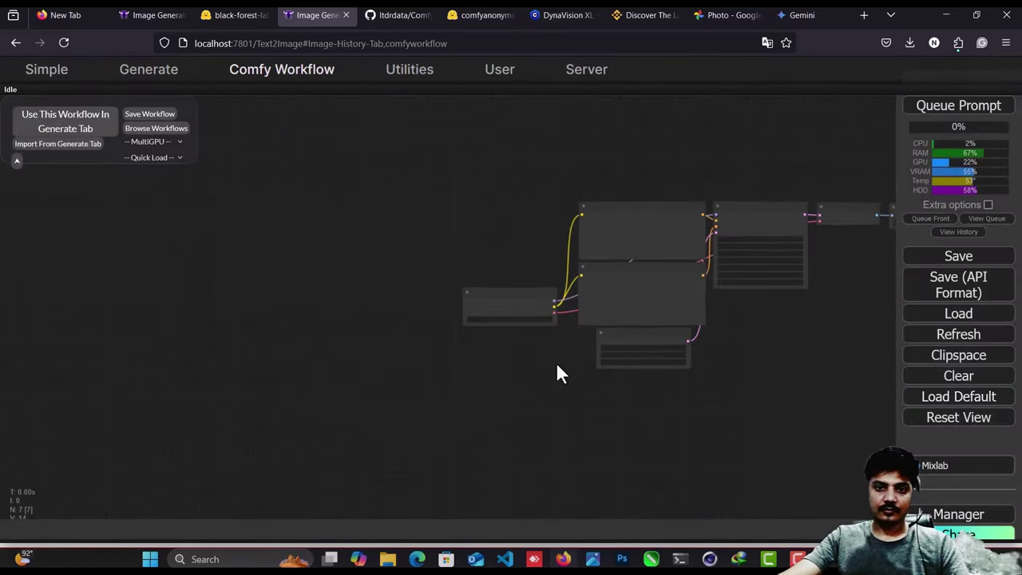
scroll(553, 251, "up", 6)
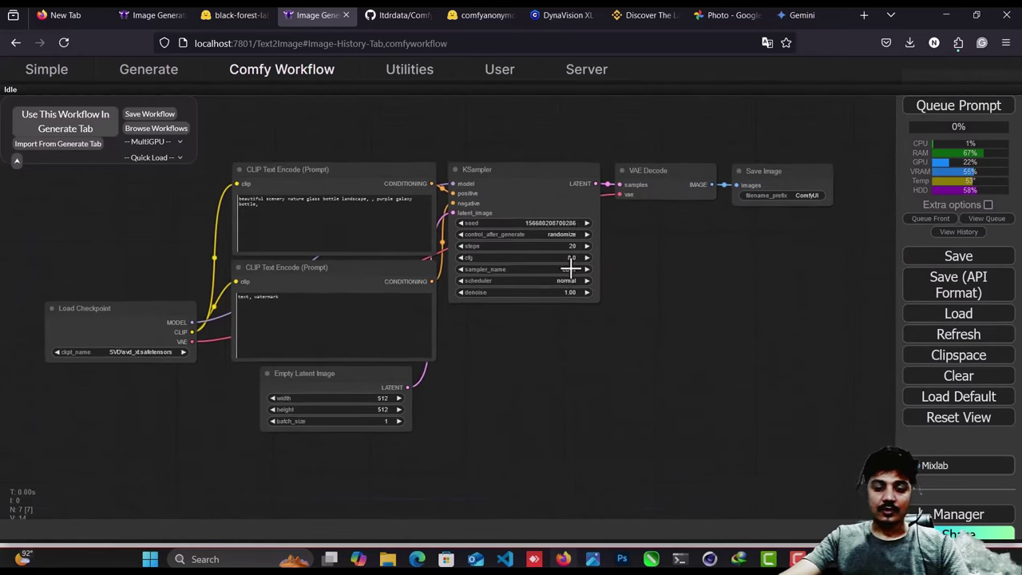
scroll(647, 289, "down", 2)
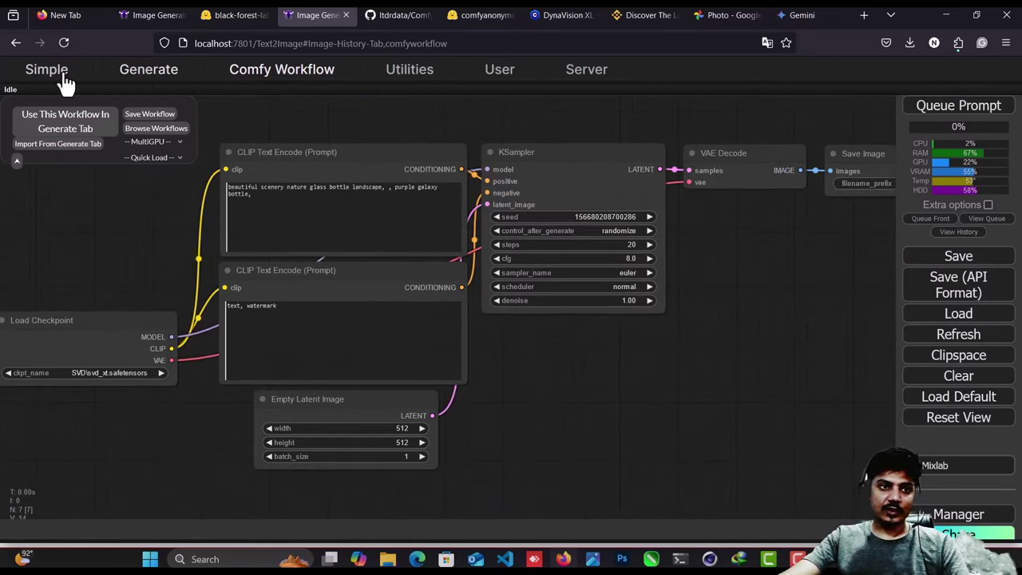
Switch between the Generate and Comfy Workflow views, panning the default graph to show Save Image.
left_click(63, 80)
left_click(132, 80)
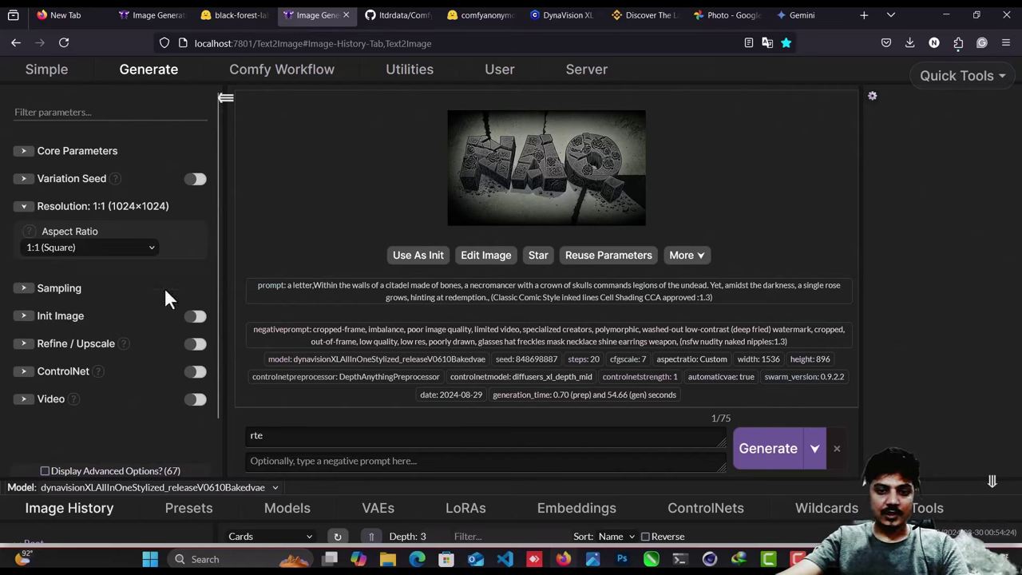
left_click(280, 72)
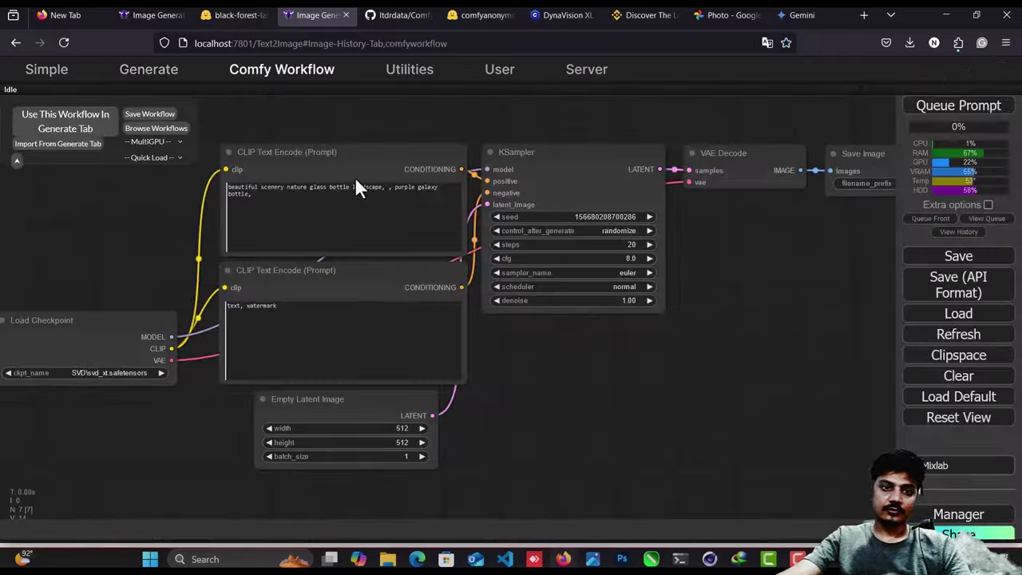
scroll(357, 186, "up", 2)
left_click_drag(435, 243, 589, 258)
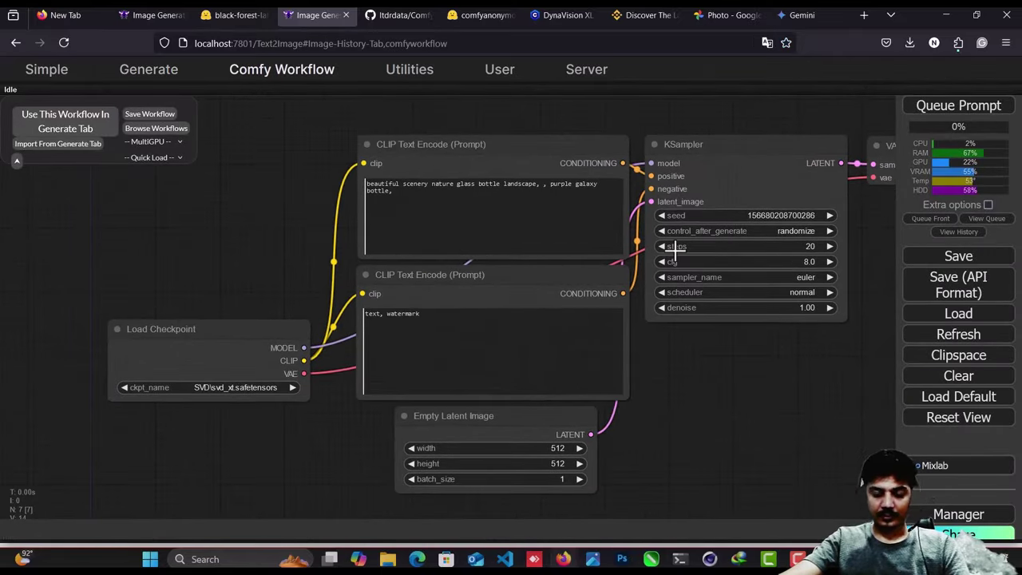
left_click_drag(338, 170, 285, 193)
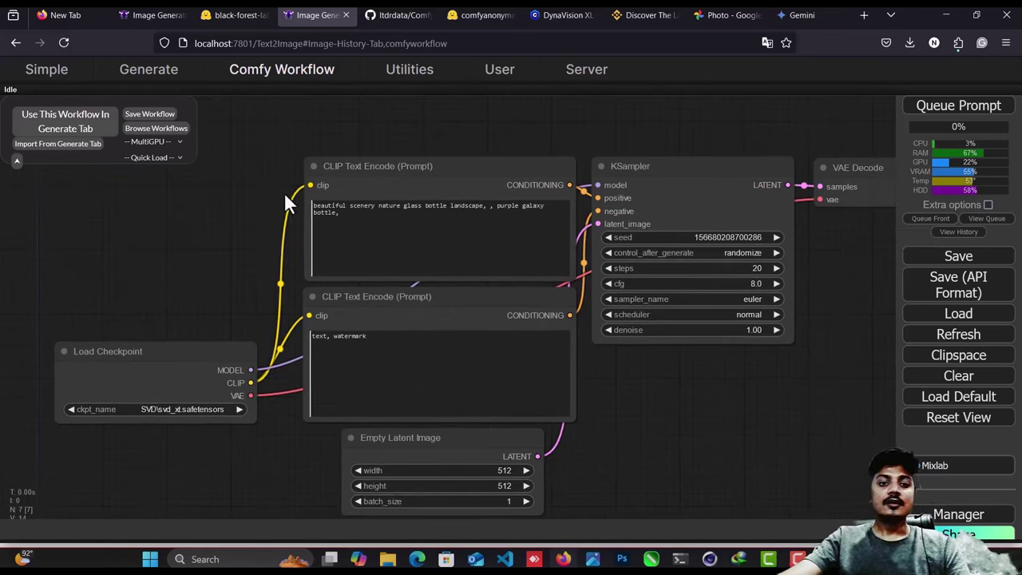
left_click_drag(720, 261, 757, 227)
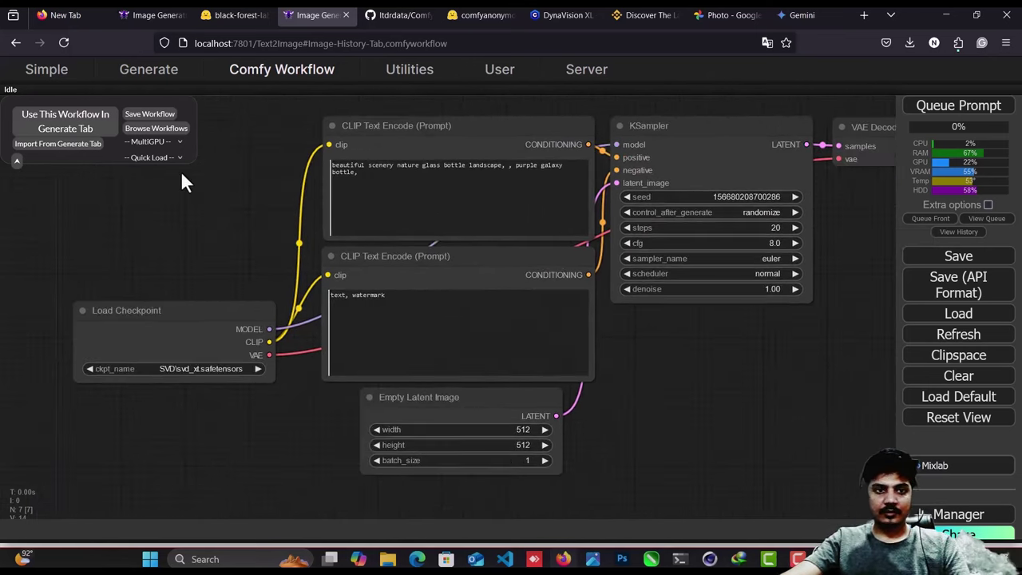
left_click(160, 70)
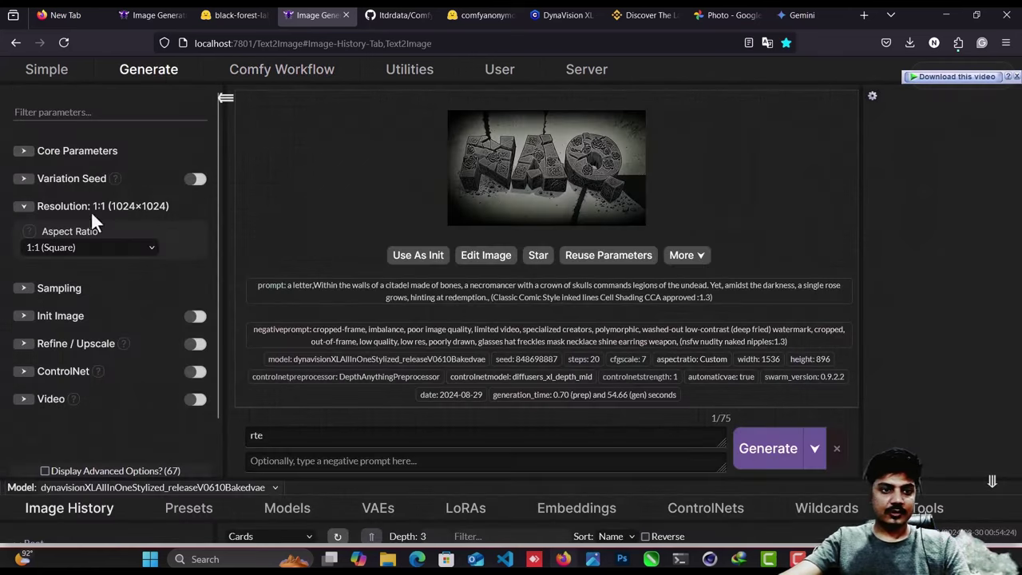
left_click(270, 83)
scroll(215, 192, "right", 5)
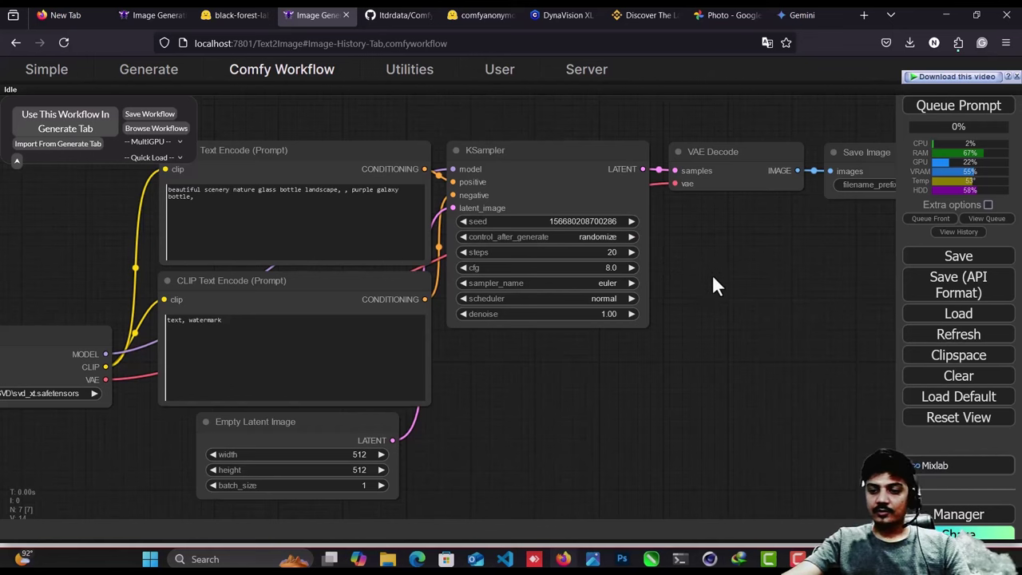
Scroll the ComfyUI-Manager README to its Installation section.
left_click(395, 14)
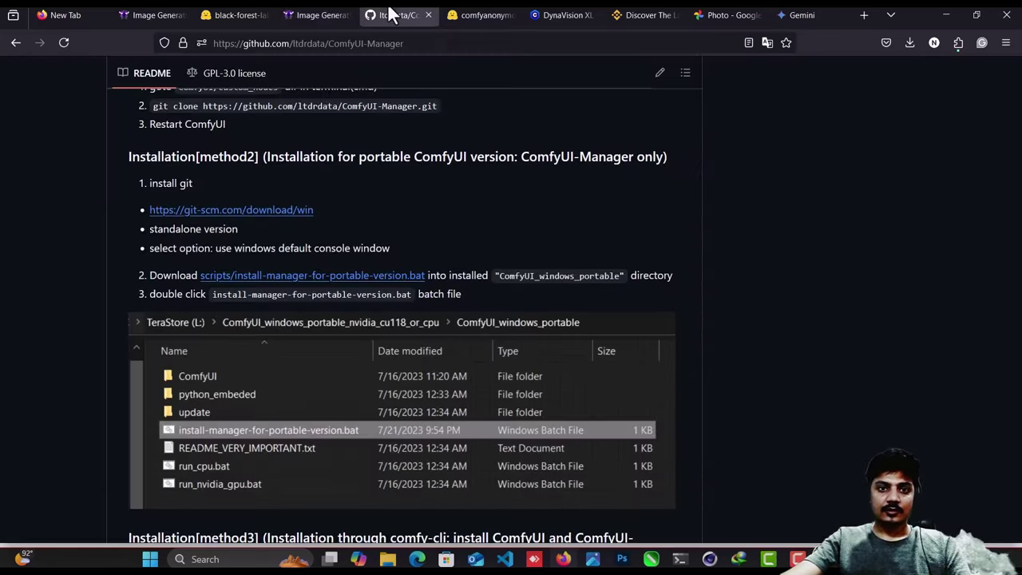
scroll(405, 170, "up", 15)
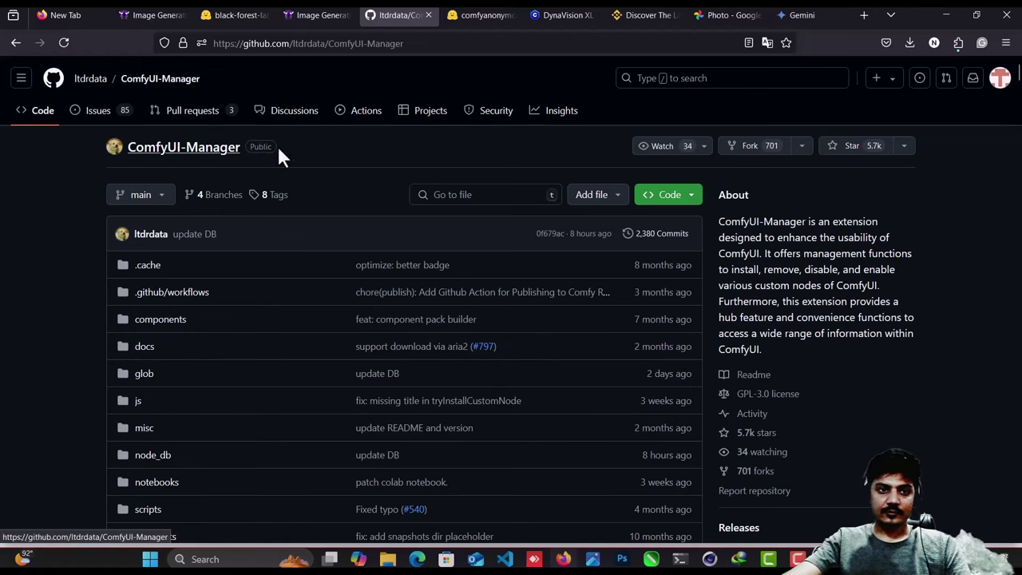
scroll(352, 220, "down", 15)
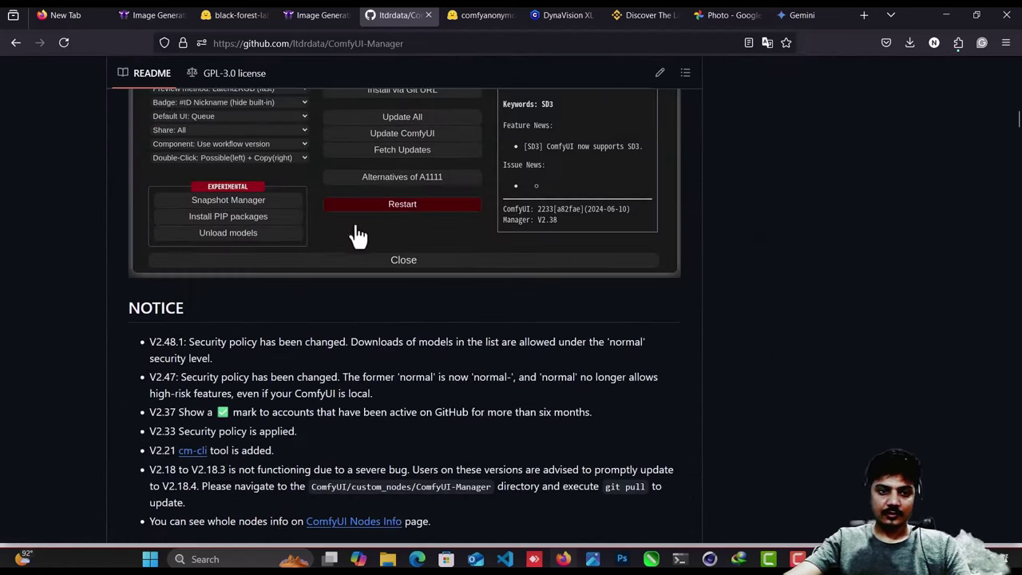
scroll(312, 361, "up", 1)
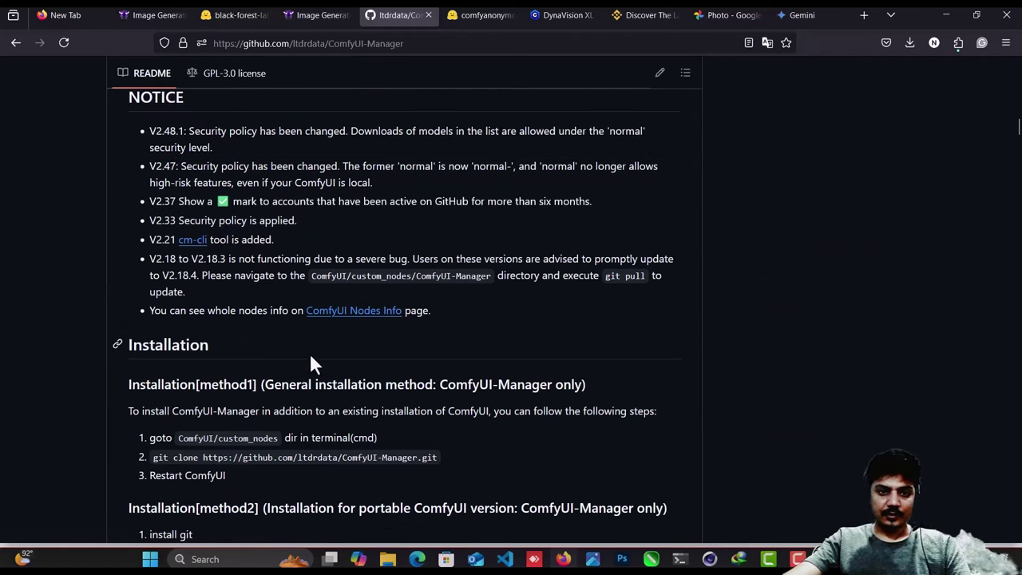
scroll(242, 317, "up", 2)
scroll(246, 330, "down", 6)
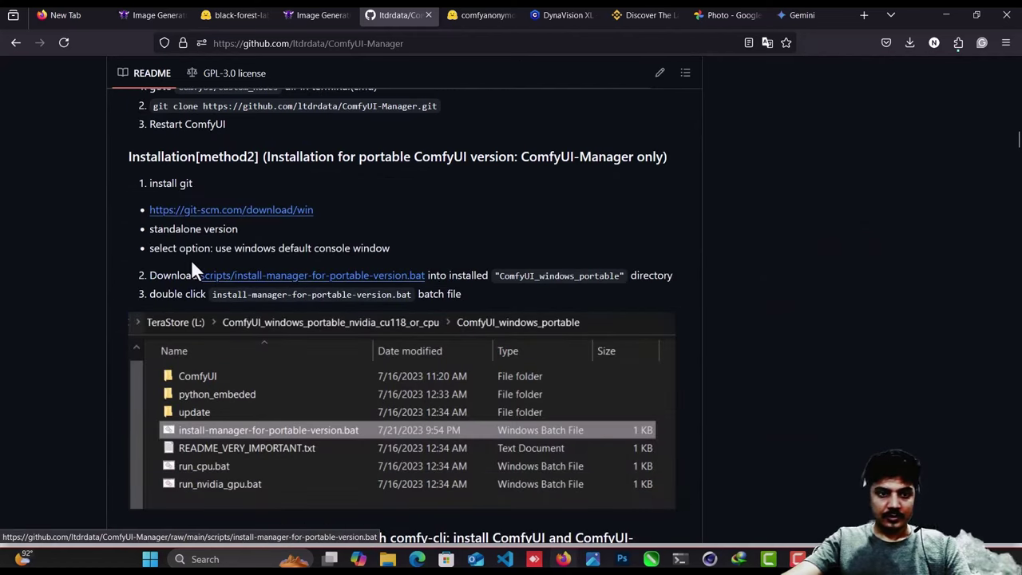
Open the install-manager-for-portable-version.bat link, then go back to the README.
left_click_drag(151, 274, 329, 275)
left_click(413, 276)
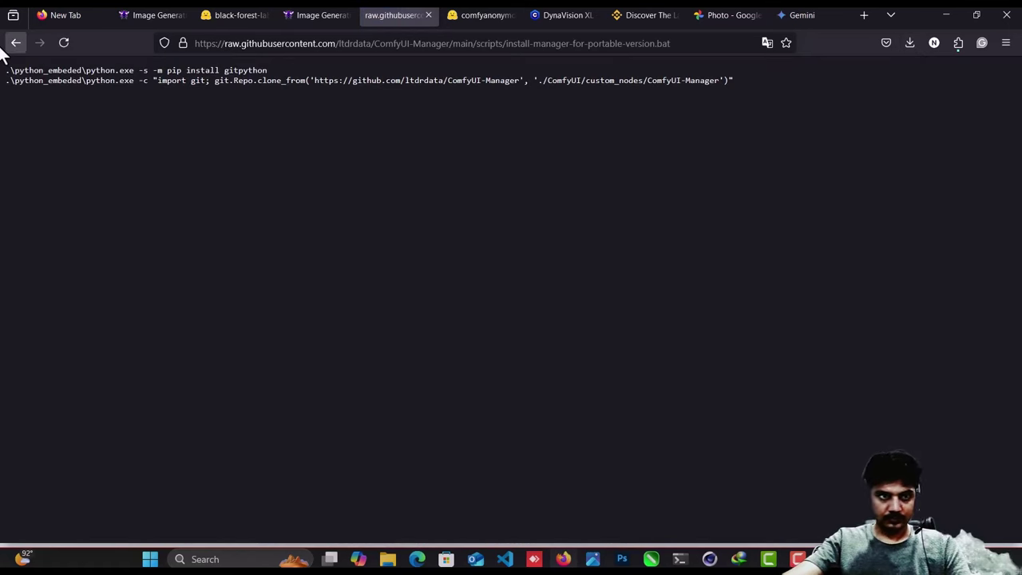
left_click(7, 47)
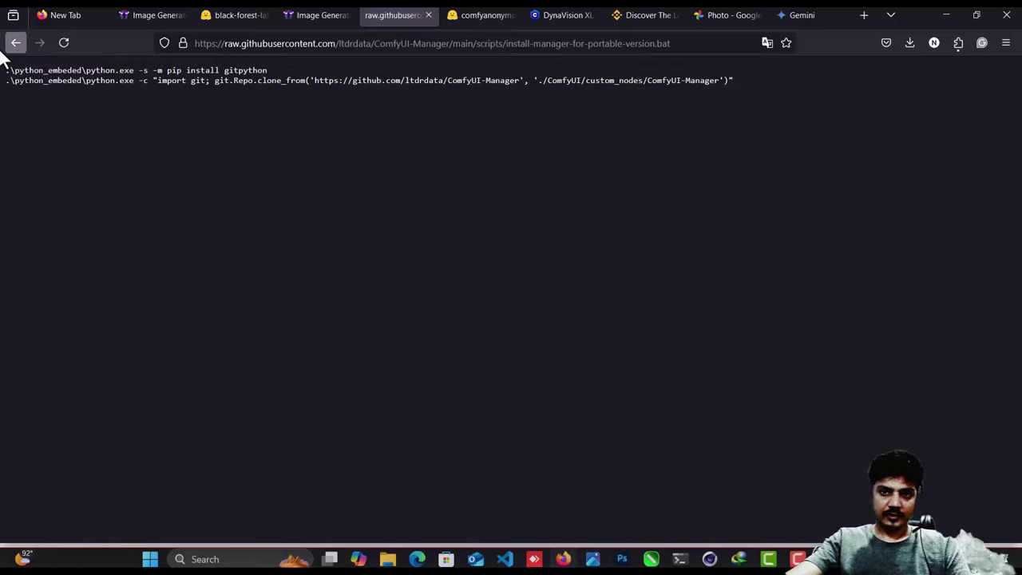
scroll(367, 150, "up", 3)
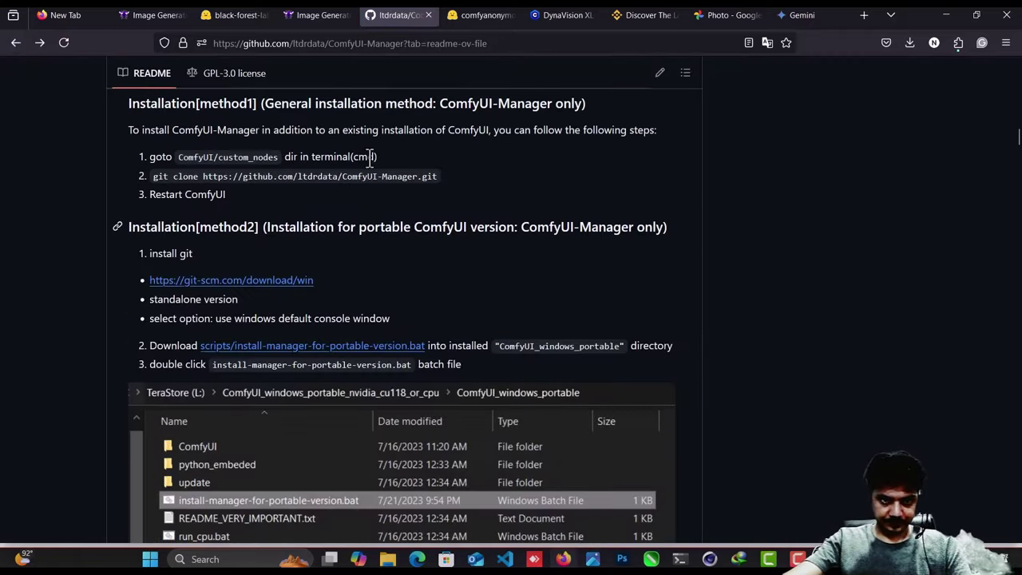
Browse from the custom_nodes window up to drive F: and into stable\SwarmUI.
scroll(288, 243, "up", 4)
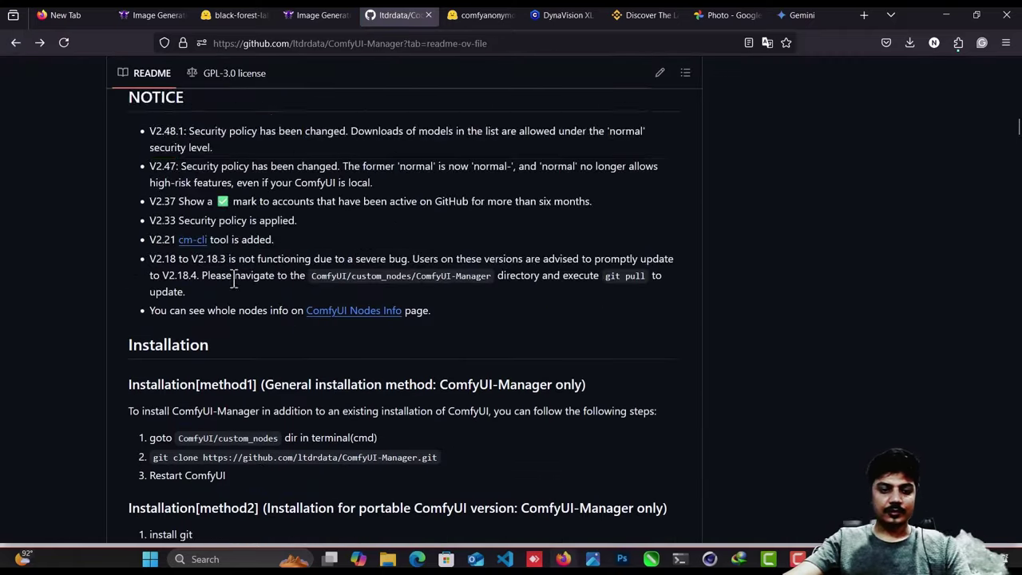
scroll(231, 335, "down", 3)
key("alt+Tab")
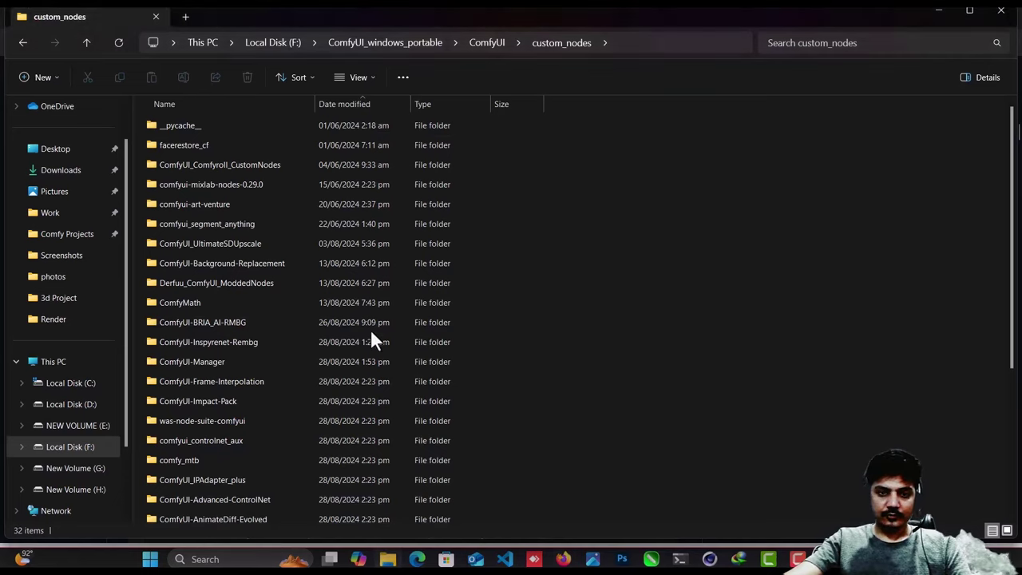
left_click(399, 46)
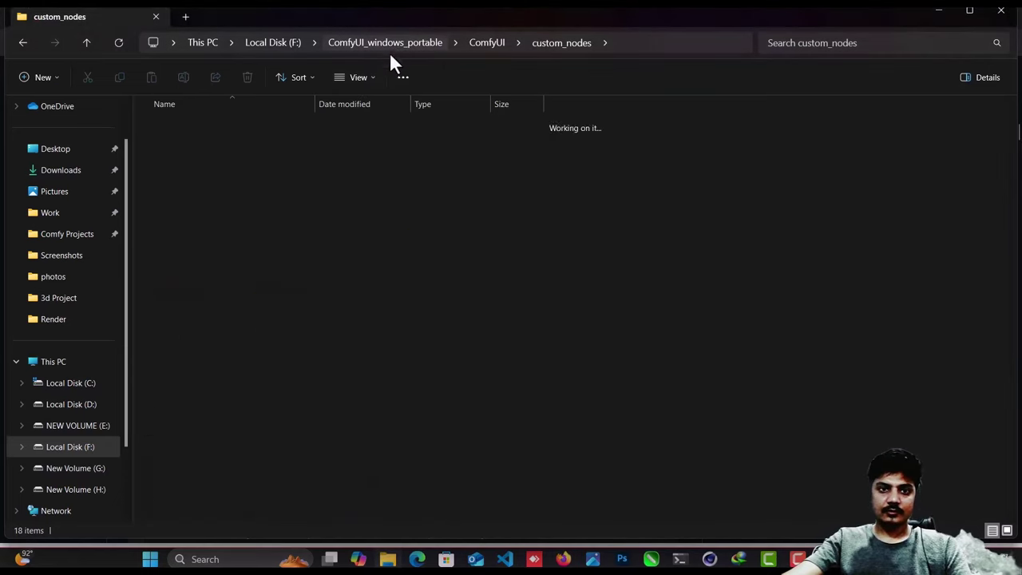
left_click(274, 44)
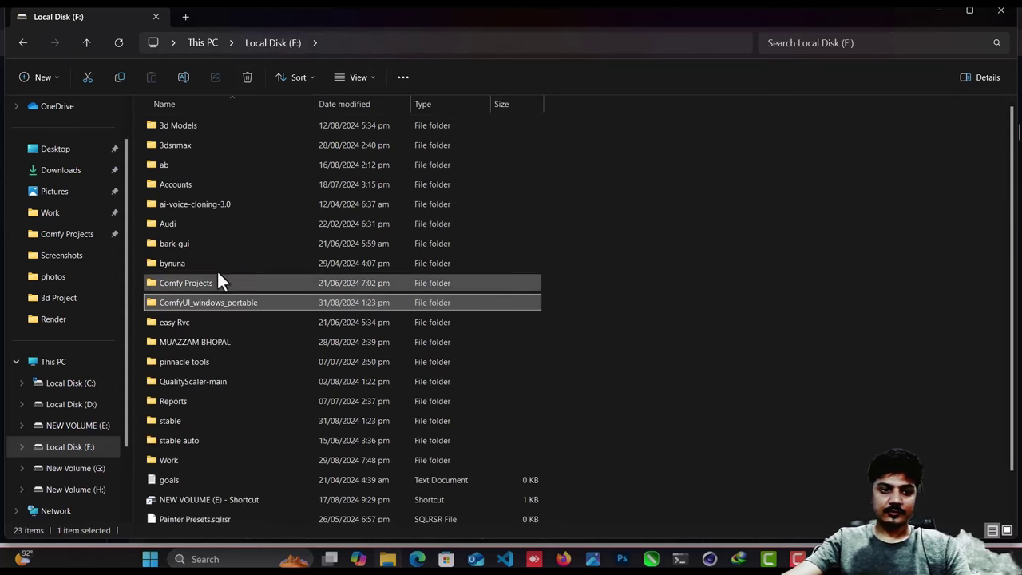
double_click(199, 418)
double_click(199, 125)
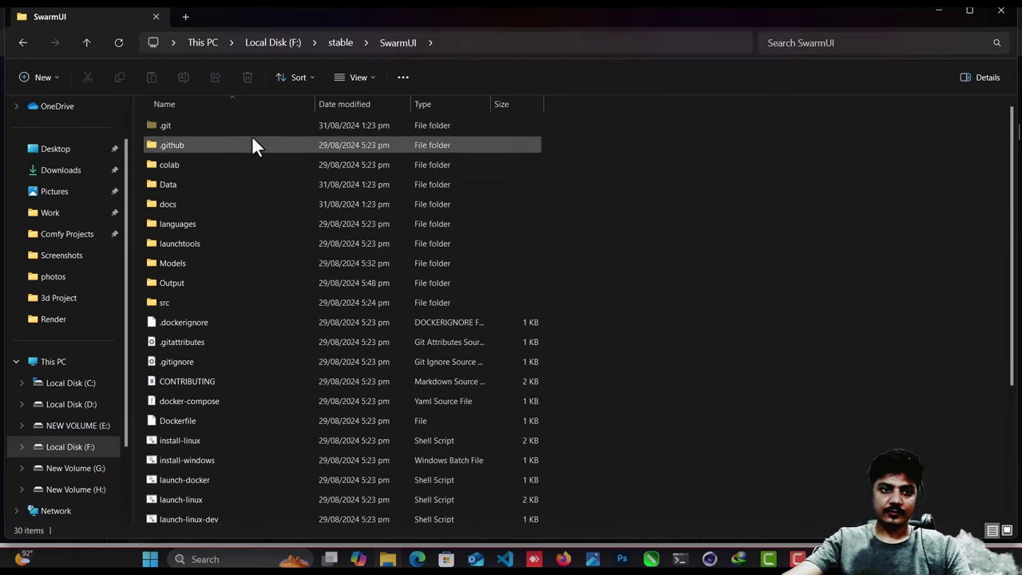
Go from the F: root into ComfyUI_windows_portable\ComfyUI\custom_nodes.
left_click(95, 444)
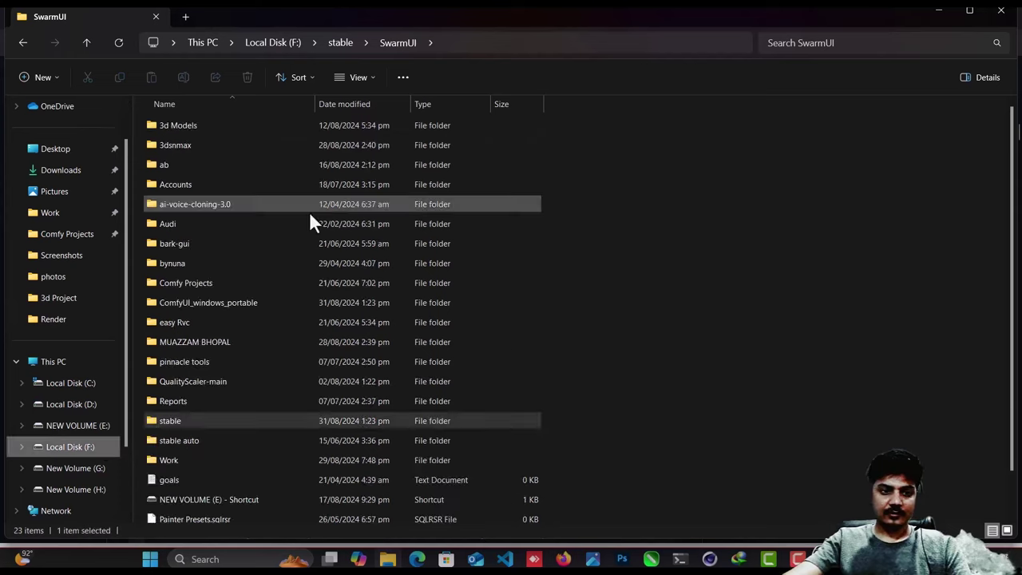
double_click(202, 303)
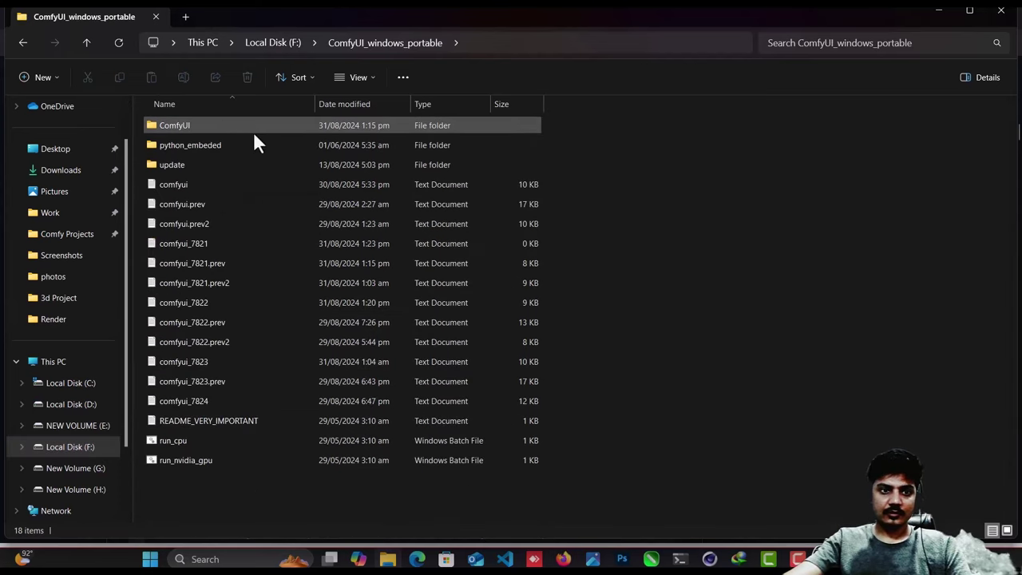
double_click(210, 125)
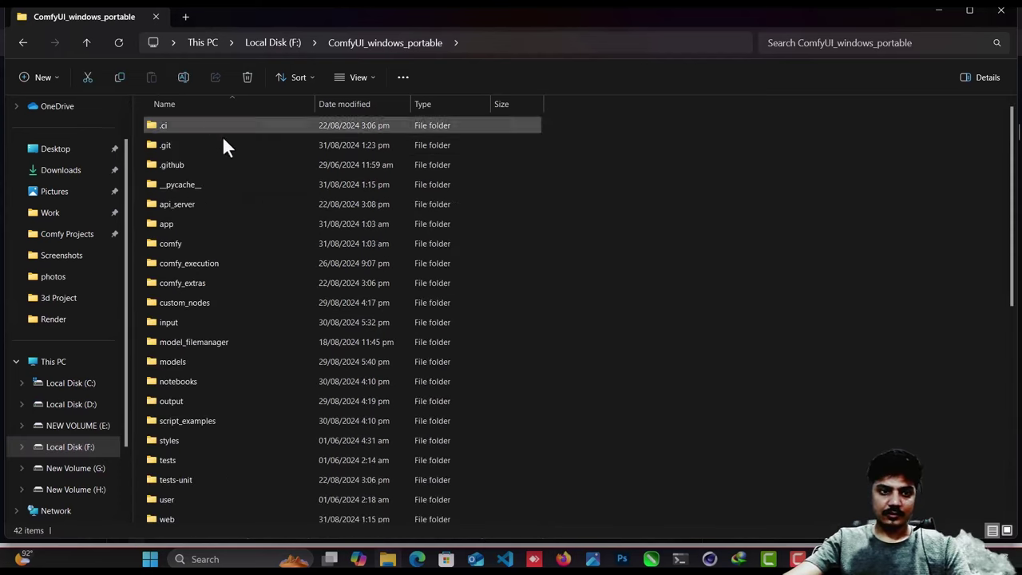
double_click(196, 302)
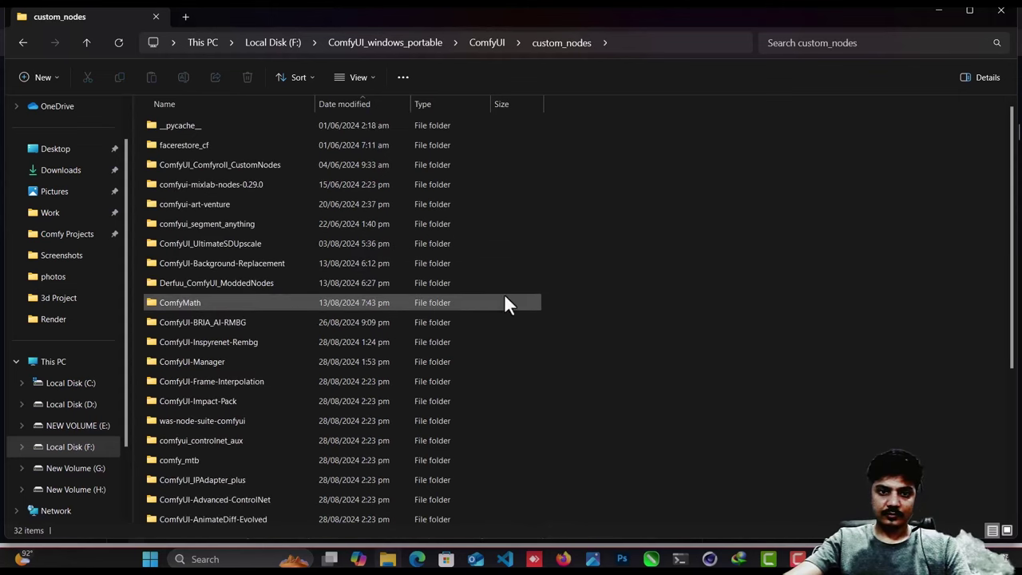
View the custom_nodes folder properties and close them unchanged.
right_click(596, 328)
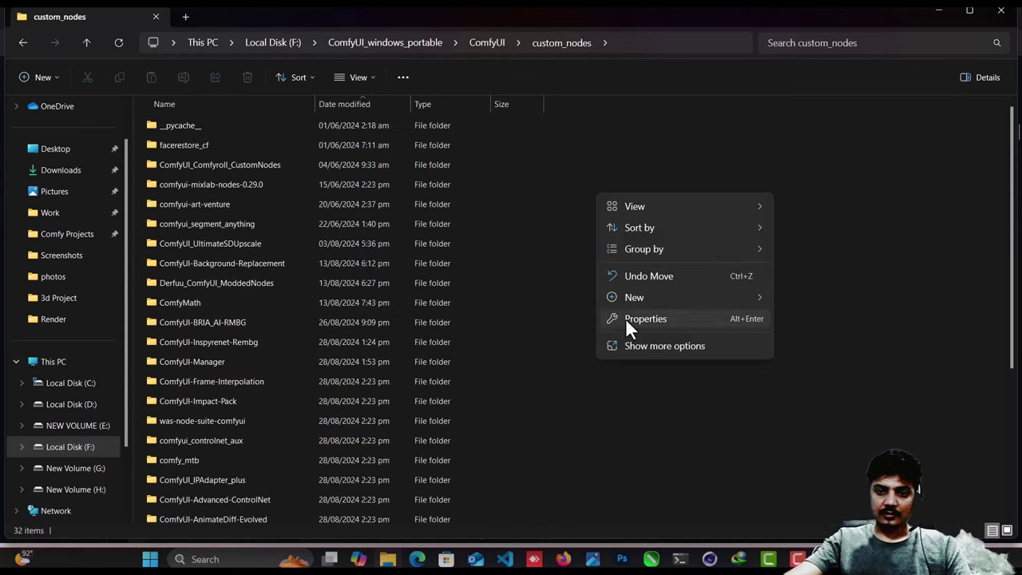
left_click(626, 317)
left_click(183, 398)
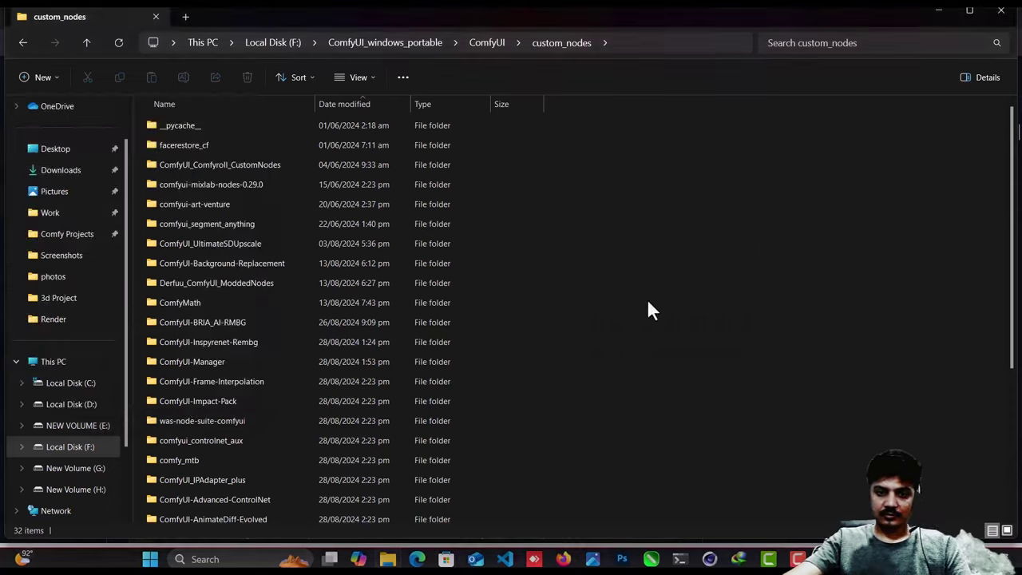
Open a terminal in custom_nodes, move it aside, and return to the ComfyUI-Manager README.
right_click(648, 324)
left_click(740, 320)
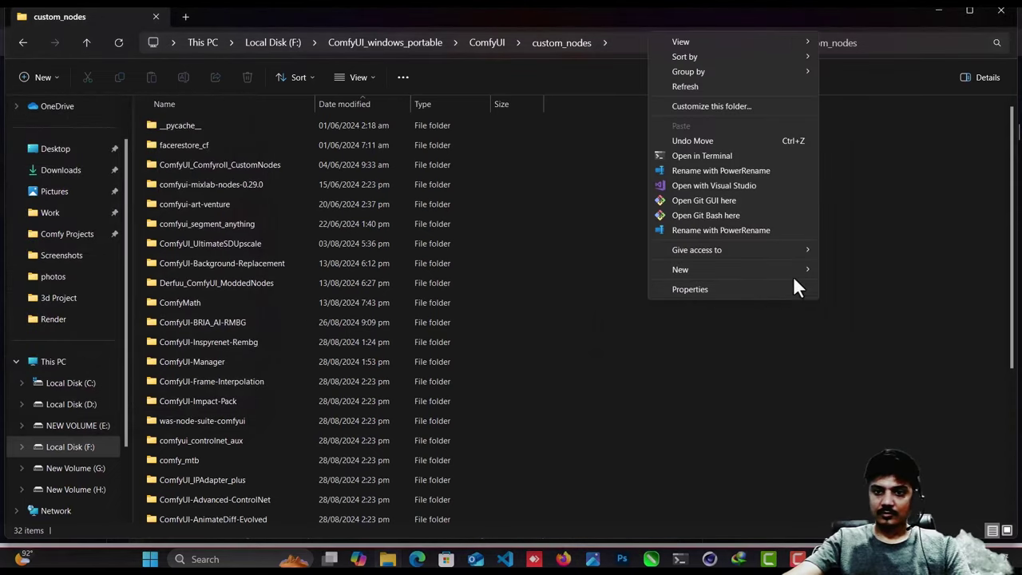
left_click(682, 156)
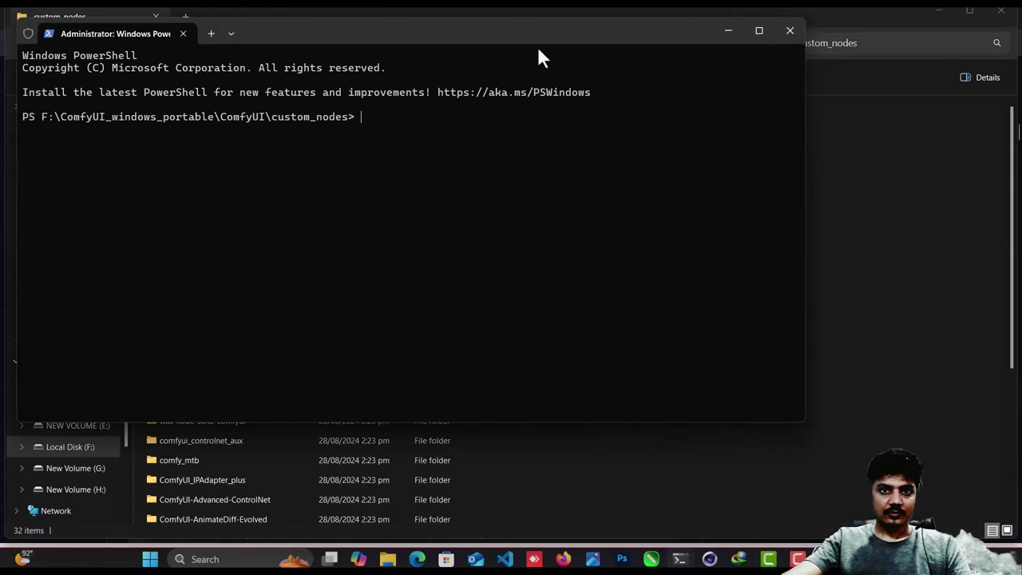
left_click_drag(538, 48, 569, 96)
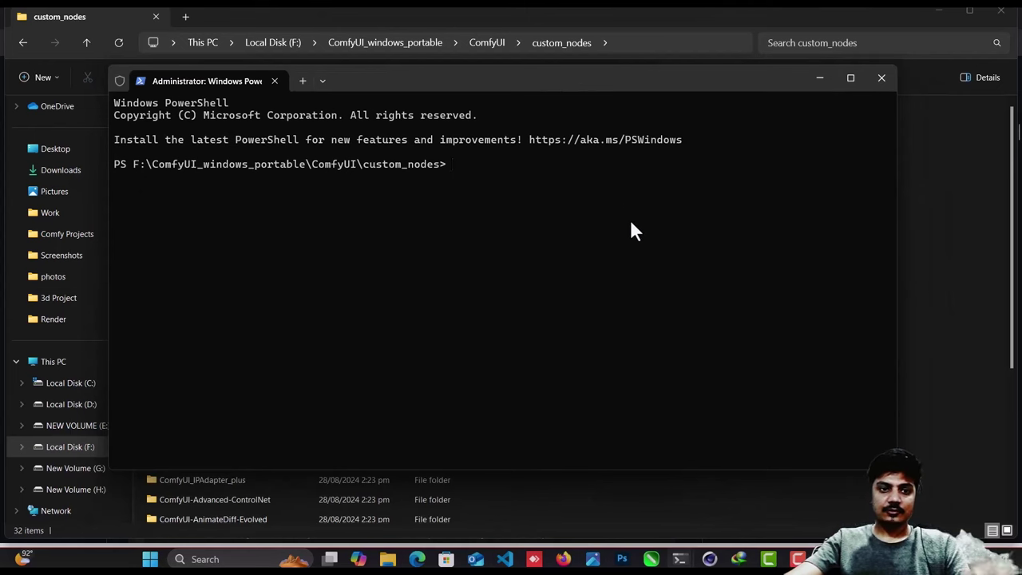
left_click(565, 561)
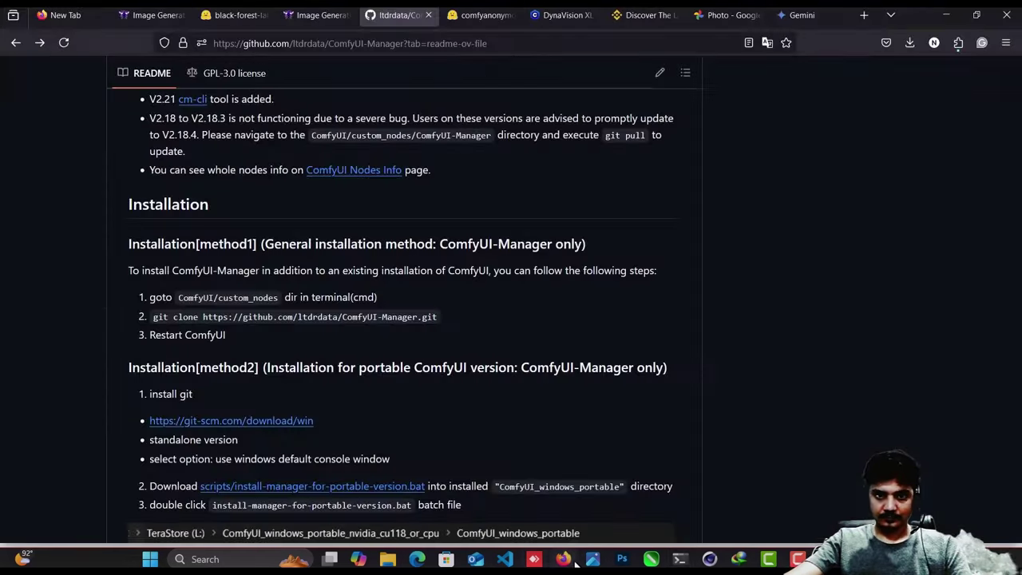
Copy the ComfyUI-Manager git clone command line from the README.
left_click_drag(167, 320, 184, 334)
right_click(174, 318)
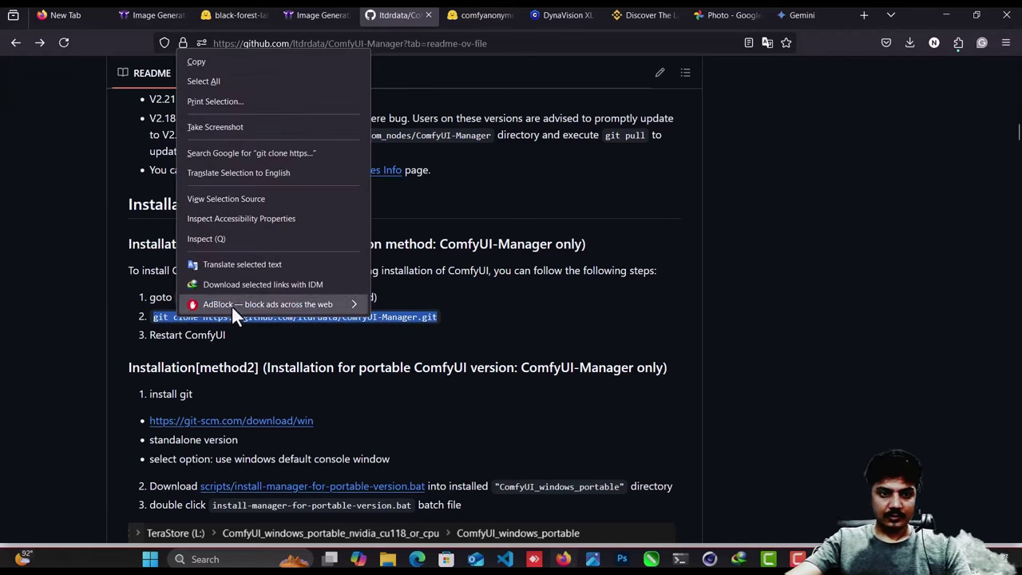
left_click(302, 317)
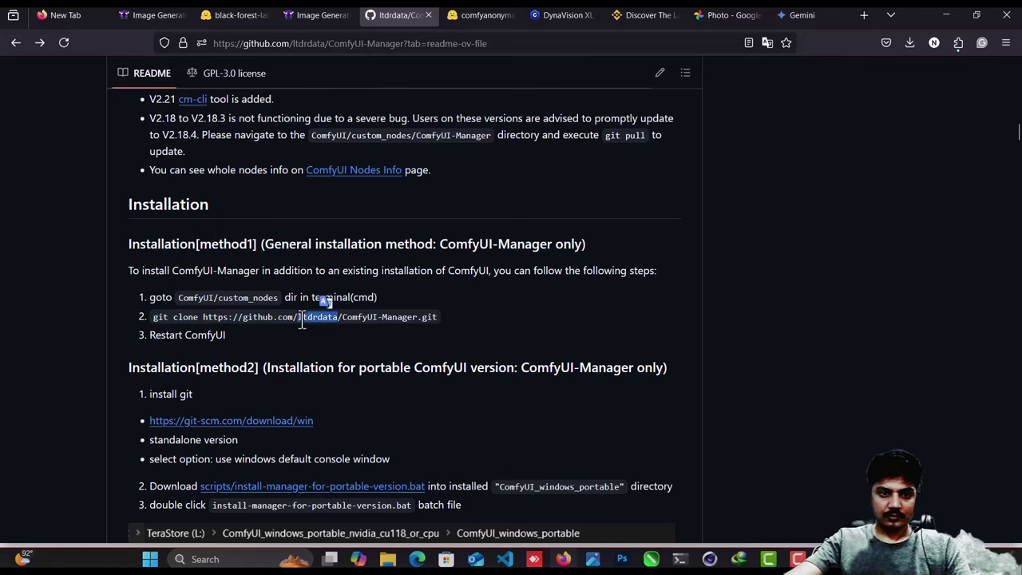
triple_click(317, 317)
right_click(297, 318)
left_click(359, 56)
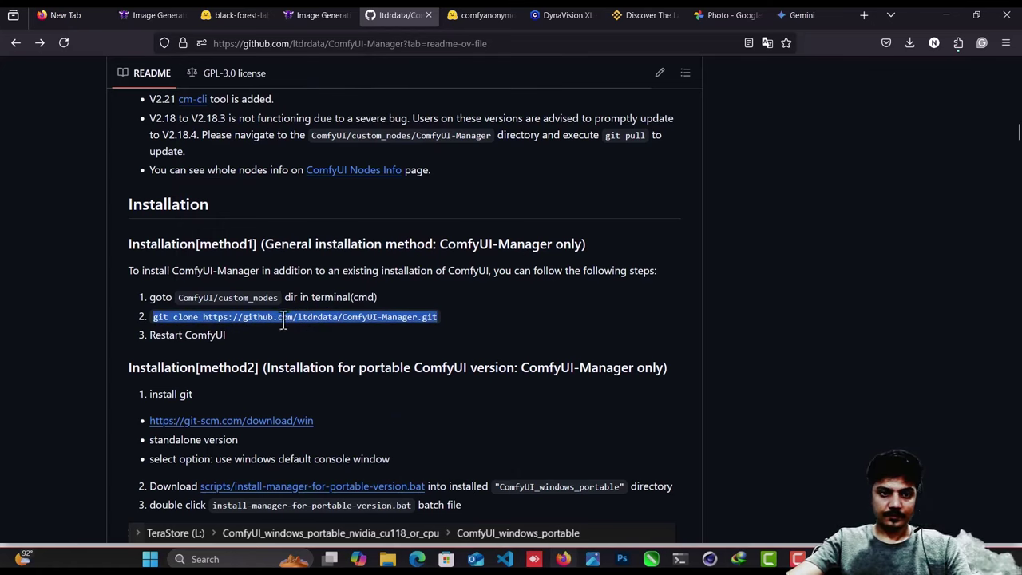
Paste the git clone command at the PowerShell prompt, then return to GitHub.
left_click(569, 561)
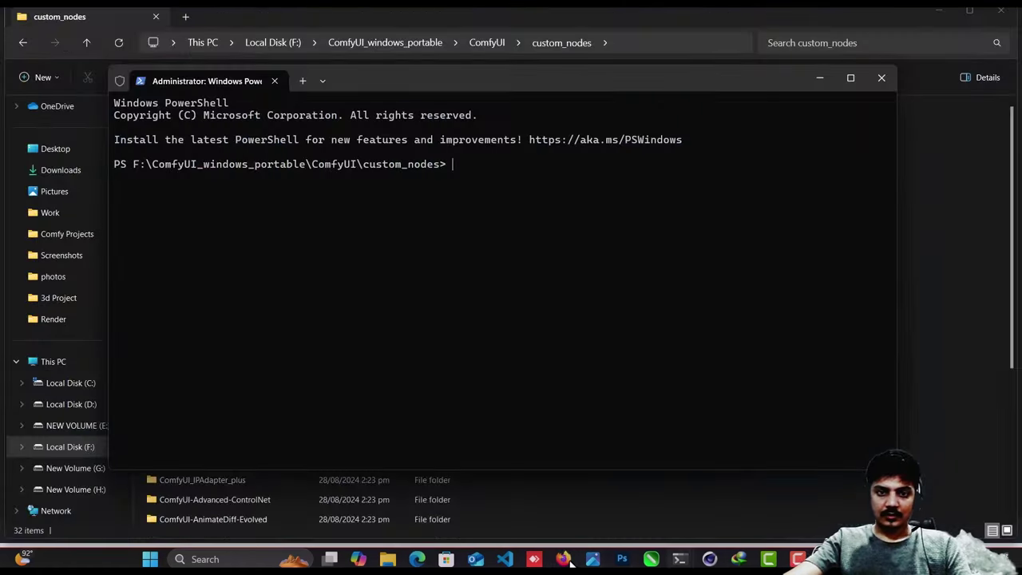
right_click(514, 332)
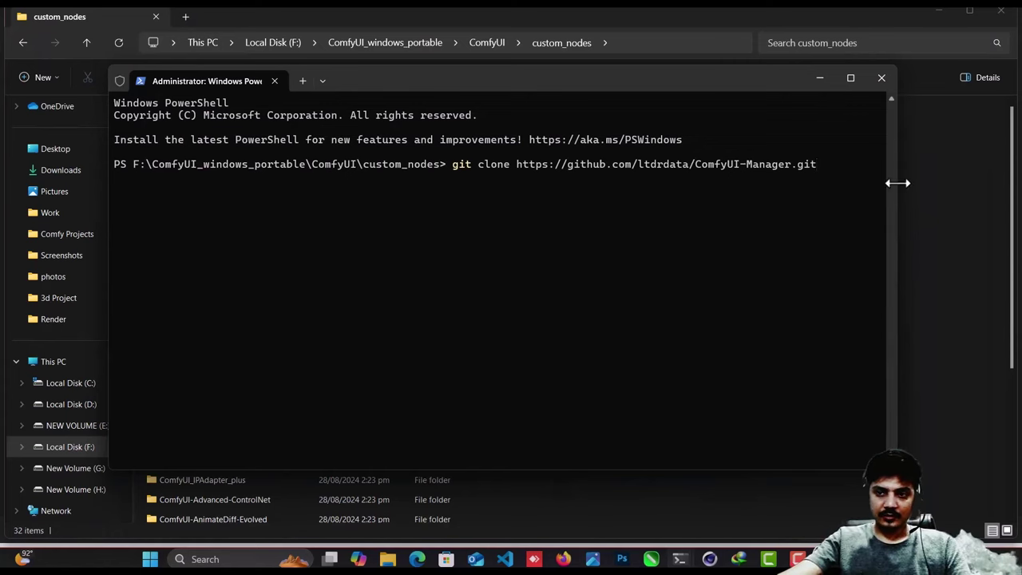
left_click(913, 210)
left_click(563, 559)
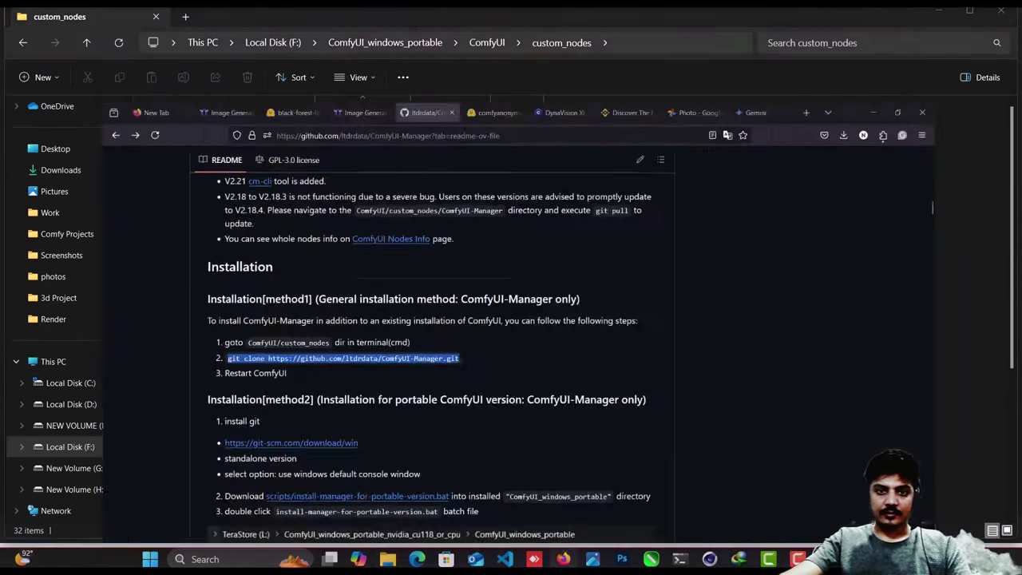
Check SwarmUI's Server backend list, then open ComfyUI Manager from the Comfy Workflow tab.
left_click(325, 8)
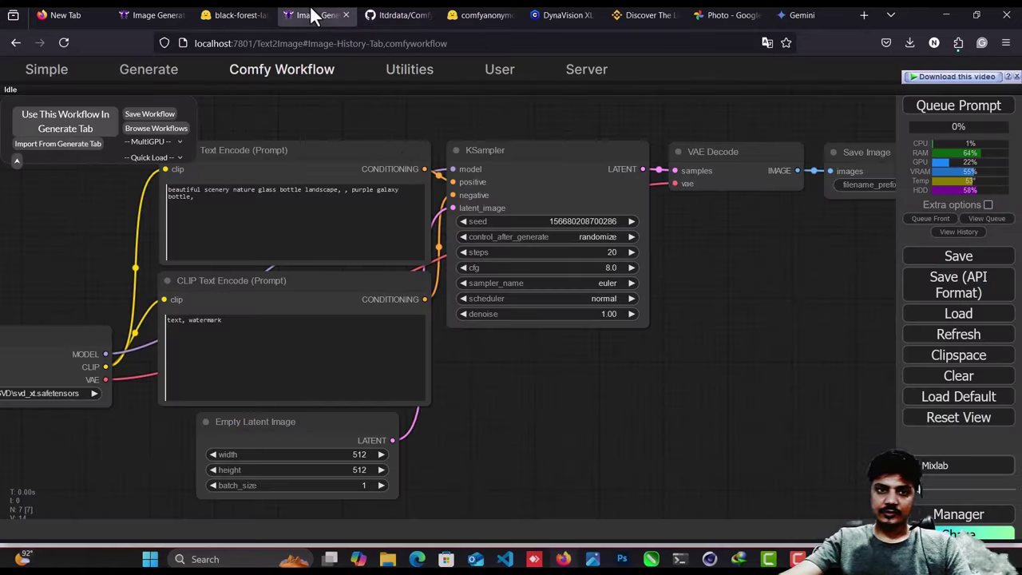
left_click(587, 73)
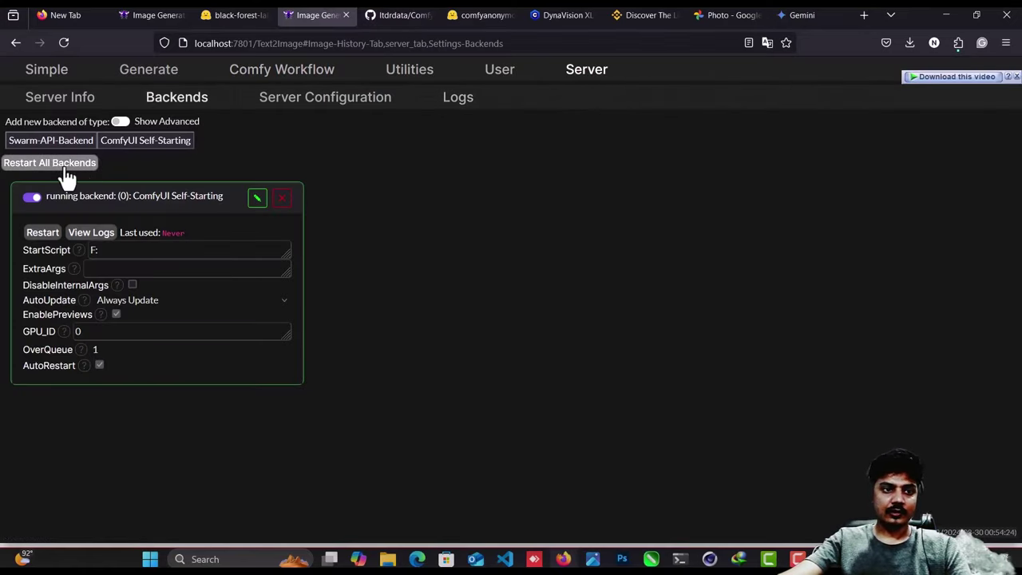
left_click(315, 80)
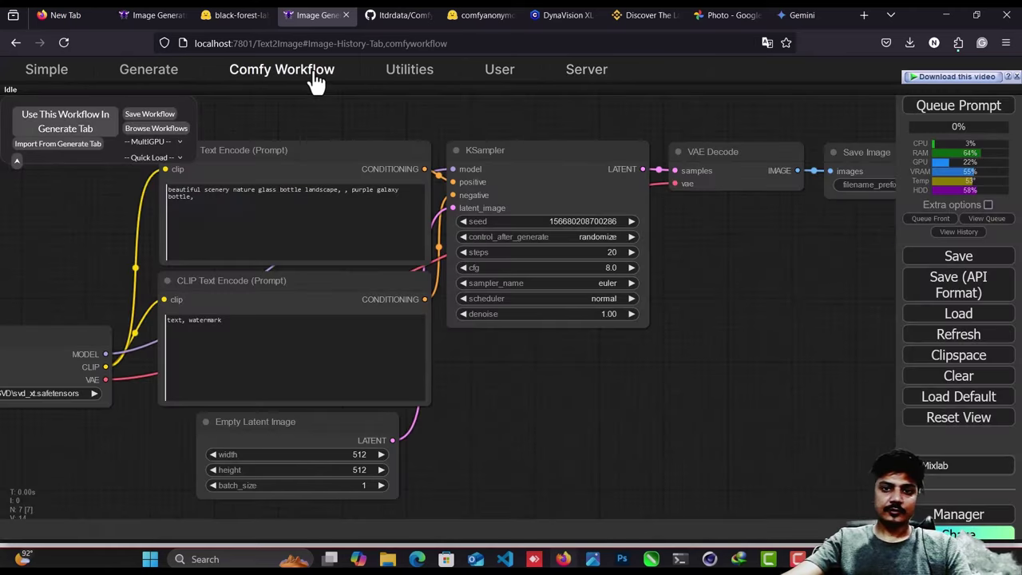
left_click(947, 517)
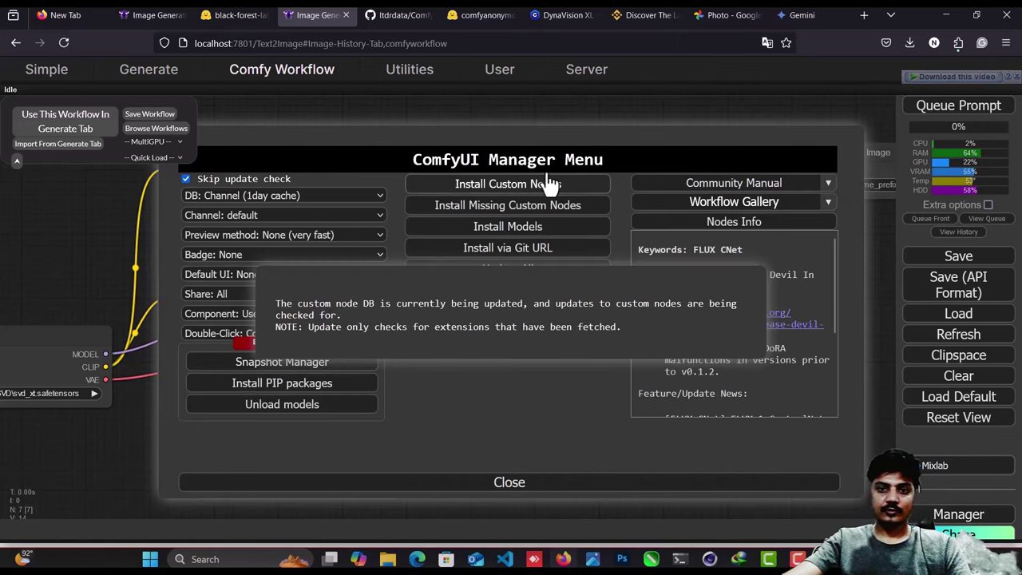
Search the installable custom nodes for 'controlnet', browse the results, and close the list.
left_click(435, 182)
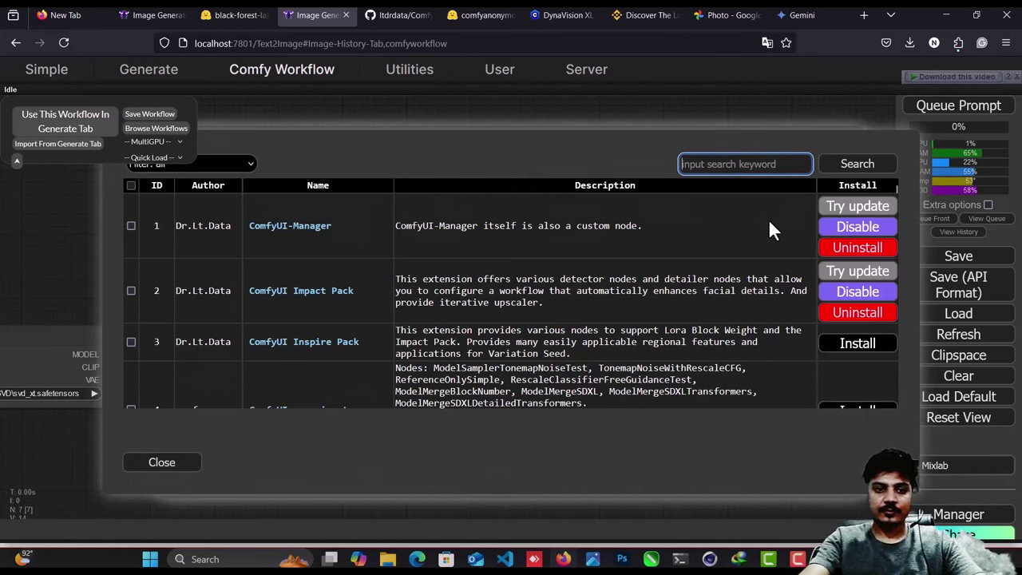
type("control")
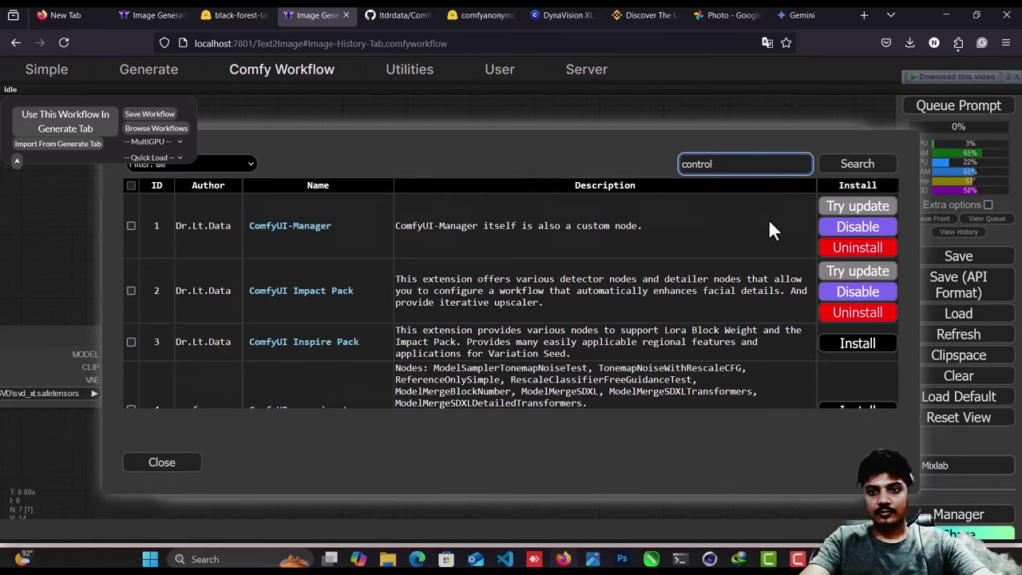
type("net")
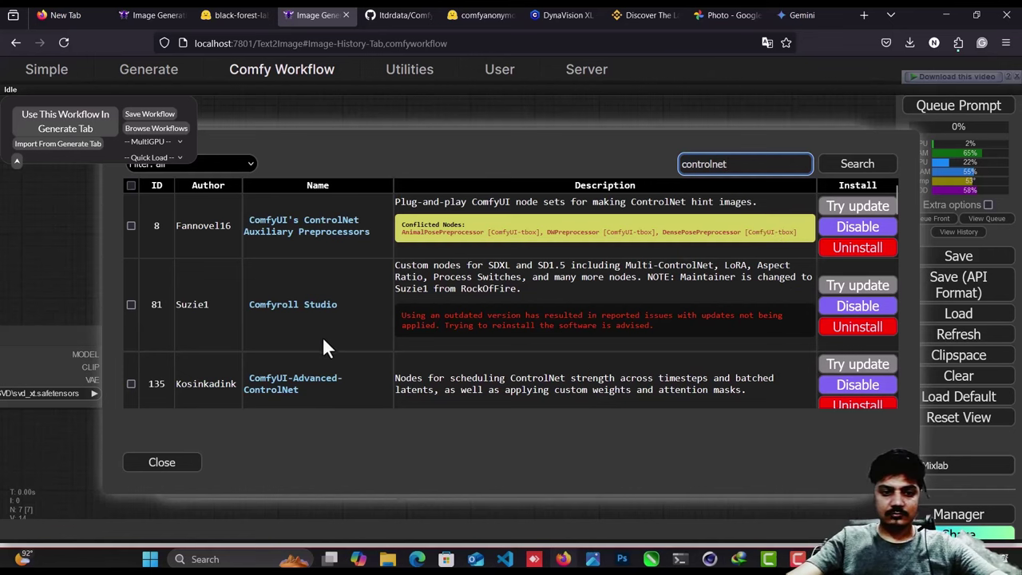
scroll(339, 394, "down", 1)
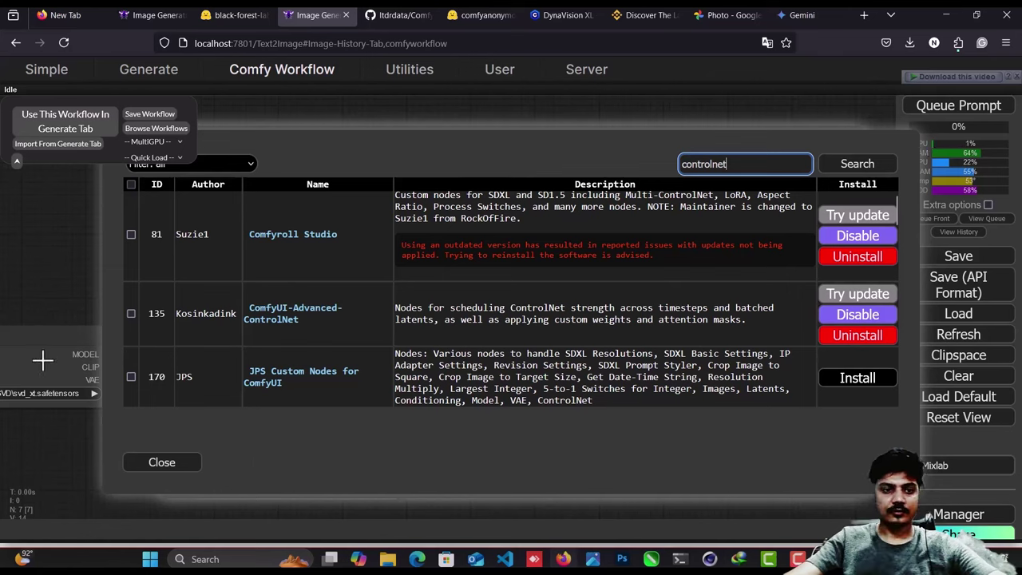
left_click(179, 471)
Close the Manager, open Simple > Generate, then switch to Civitai's DynaVision XL page.
left_click(582, 484)
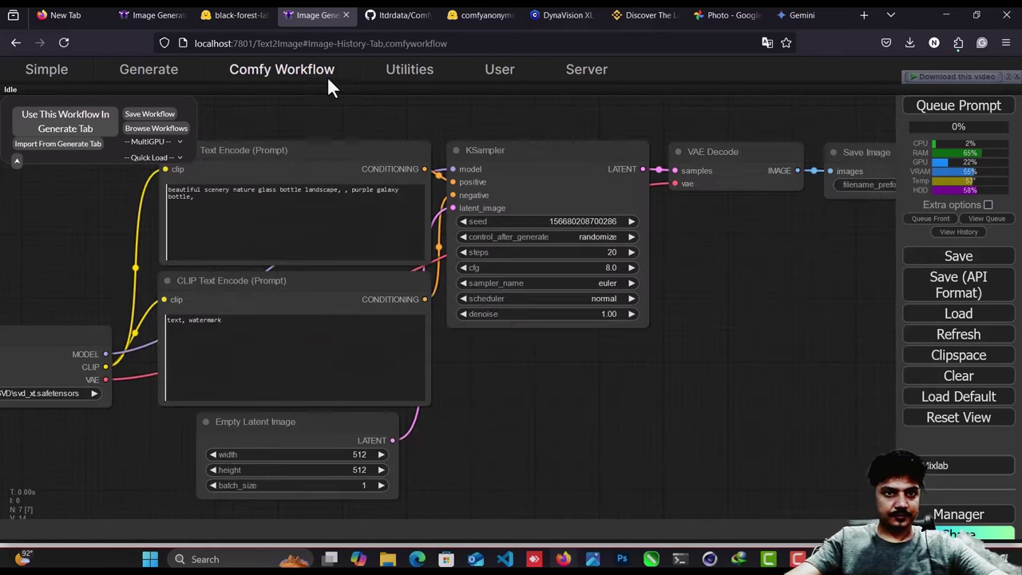
left_click(79, 72)
left_click(167, 77)
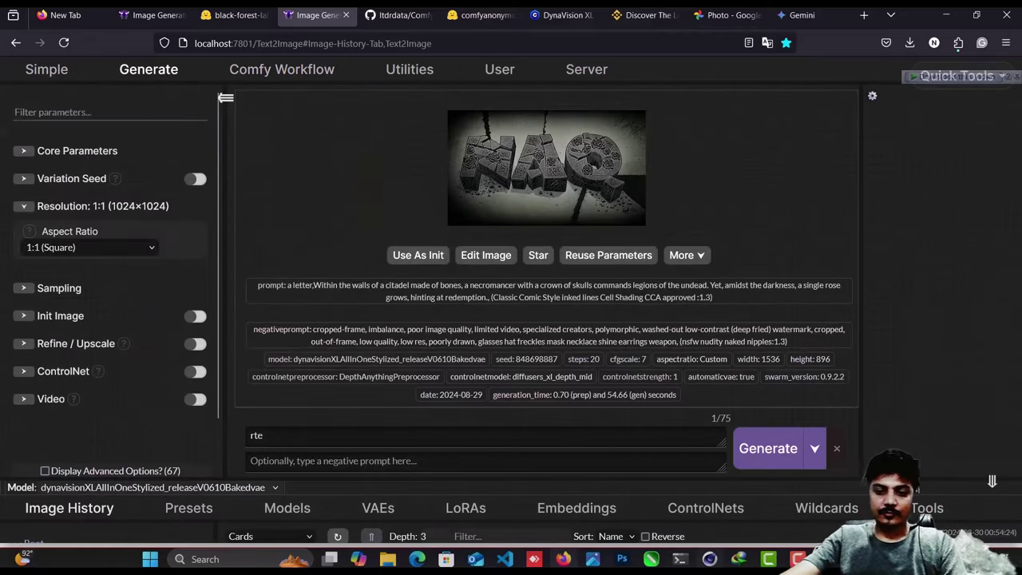
mouse_move(709, 559)
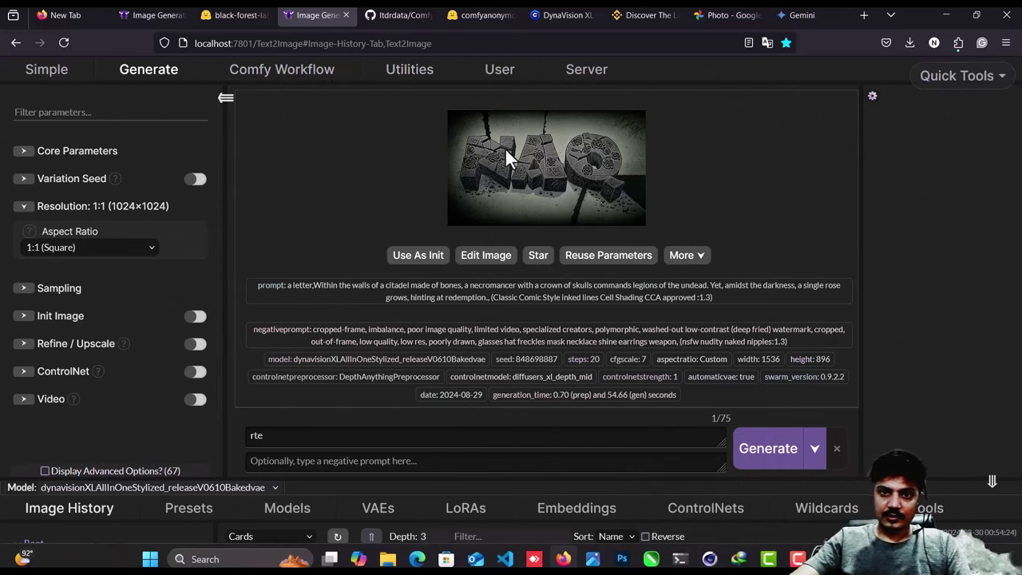
left_click(582, 14)
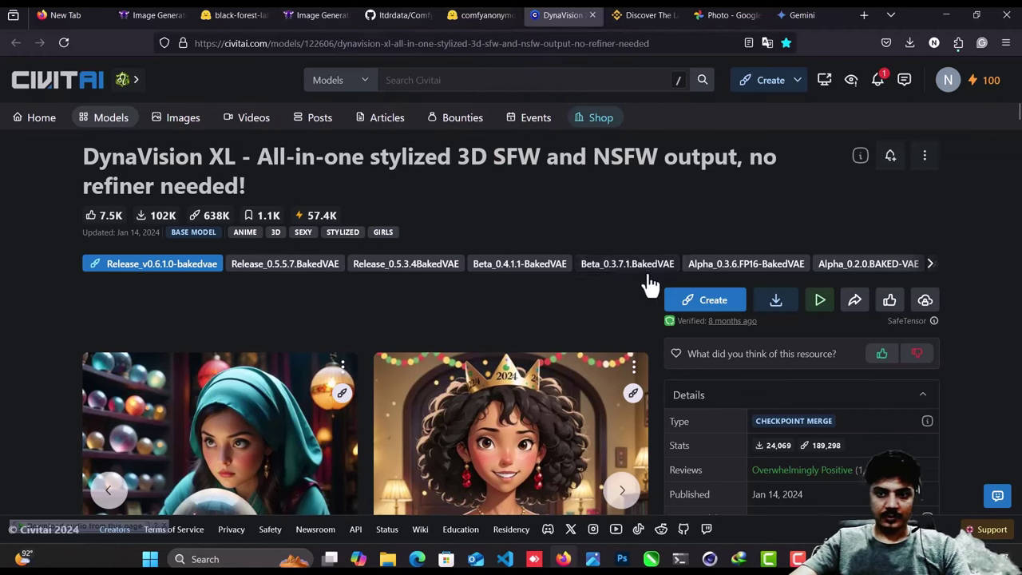
Skim the DynaVision XL page, keep DynaVision XL selected in SwarmUI, then switch to Cinema 4D.
scroll(646, 285, "down", 2)
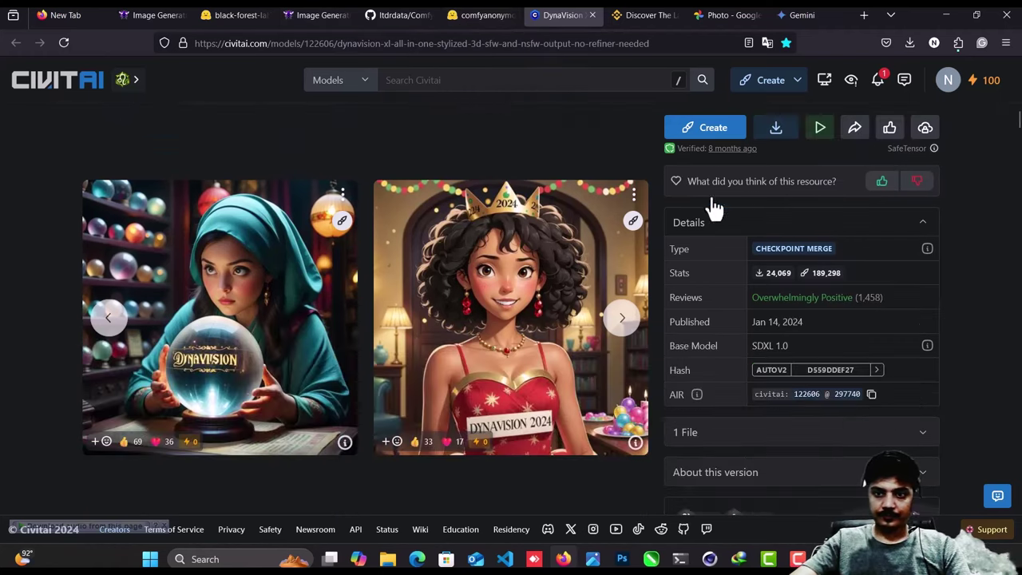
left_click(335, 14)
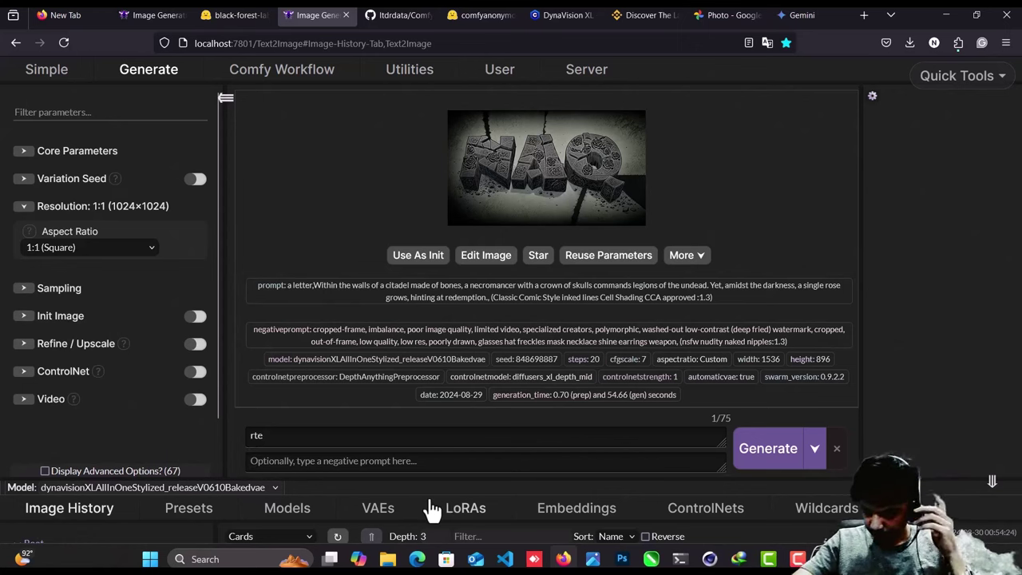
left_click(126, 486)
left_click(123, 343)
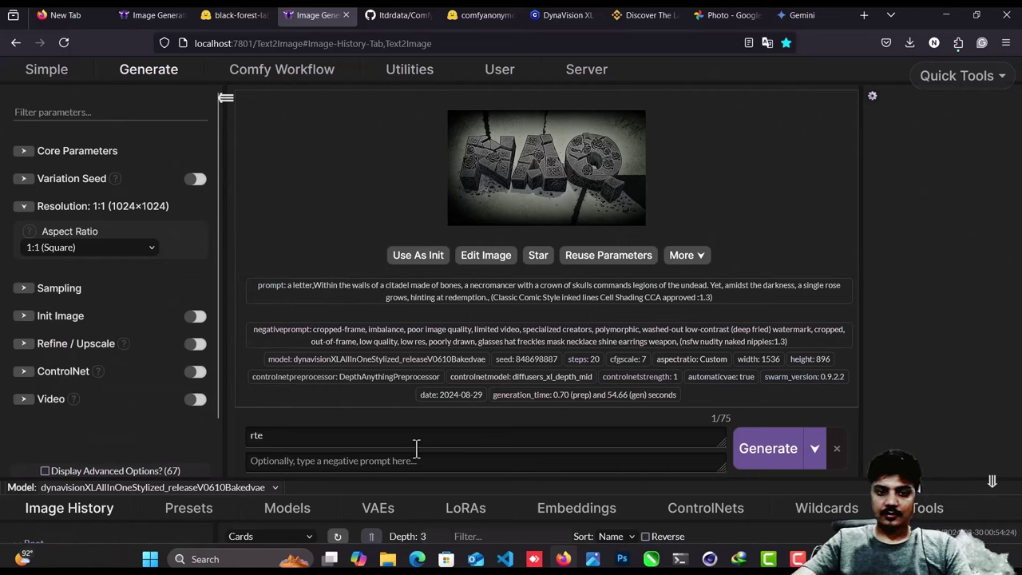
left_click(709, 559)
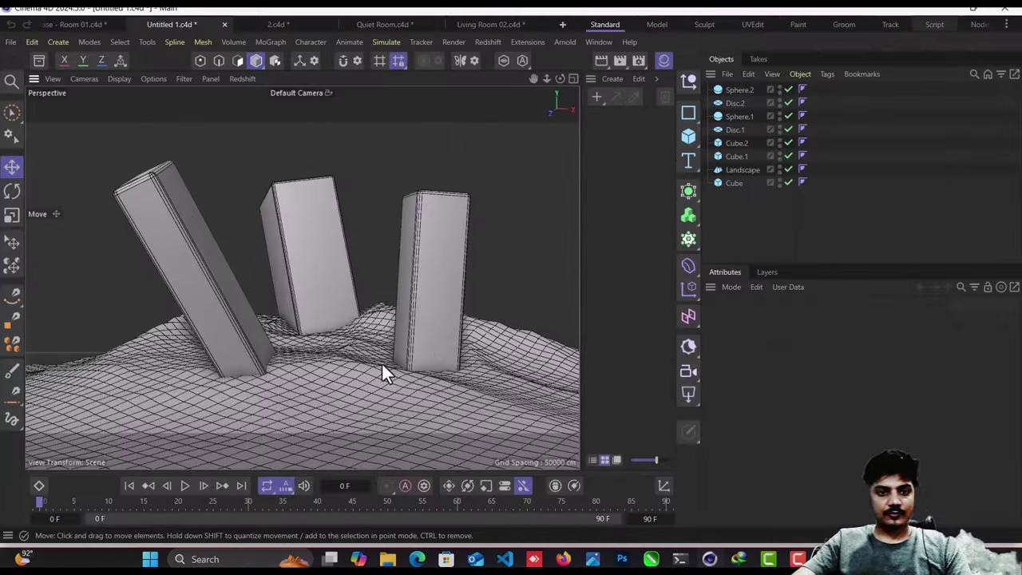
Look through the open Cinema 4D documents and settle on Quiet Room.c4d.
left_click_drag(381, 365, 383, 346)
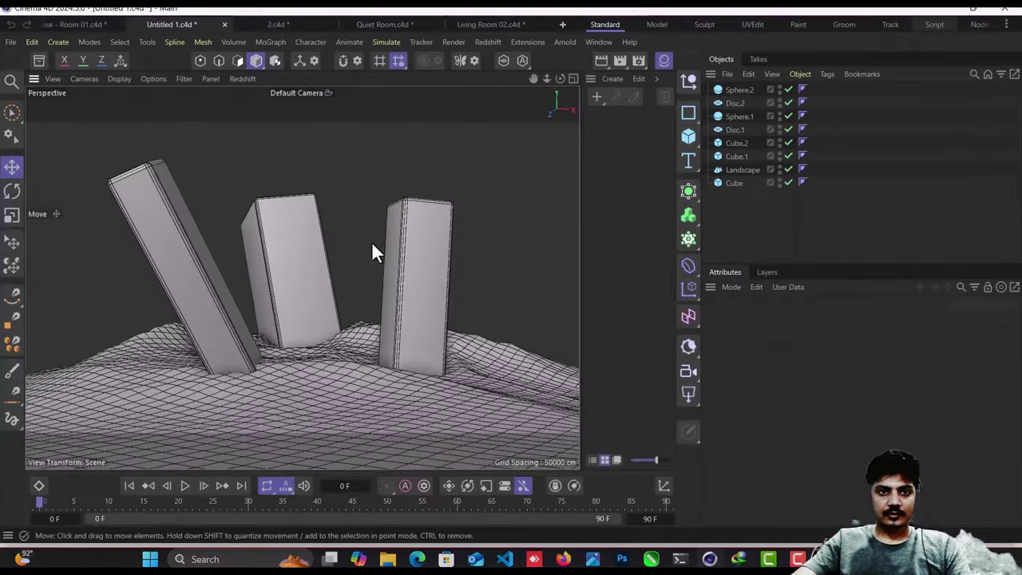
left_click(293, 23)
left_click(377, 24)
left_click(480, 23)
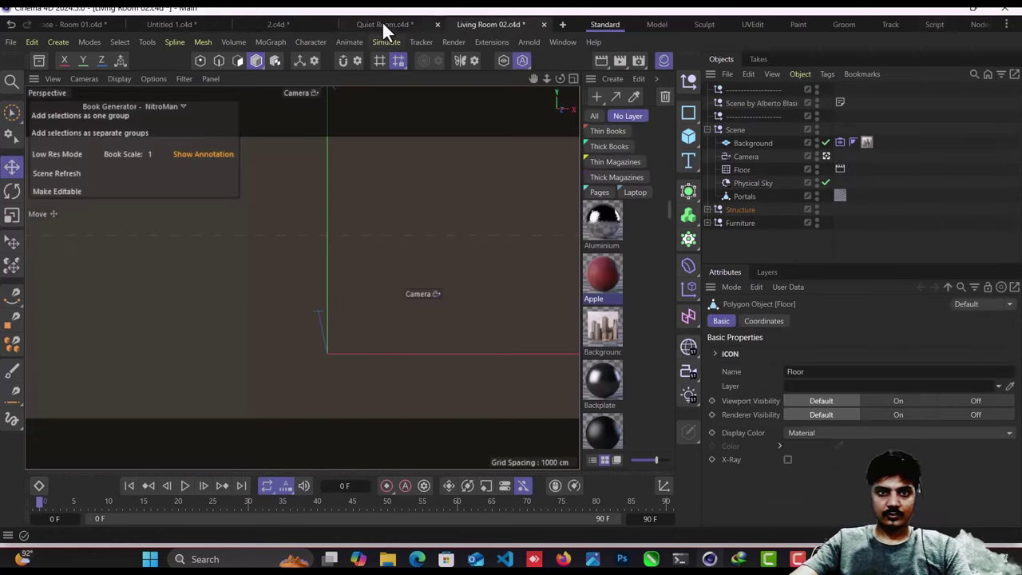
left_click(381, 23)
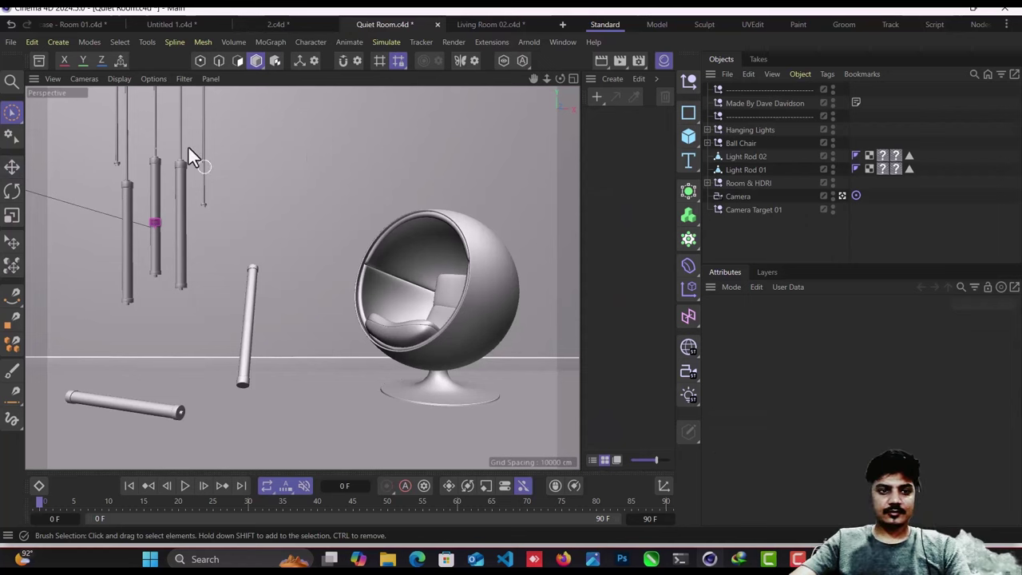
Set the viewport filter to show Geometry Only.
left_click(157, 78)
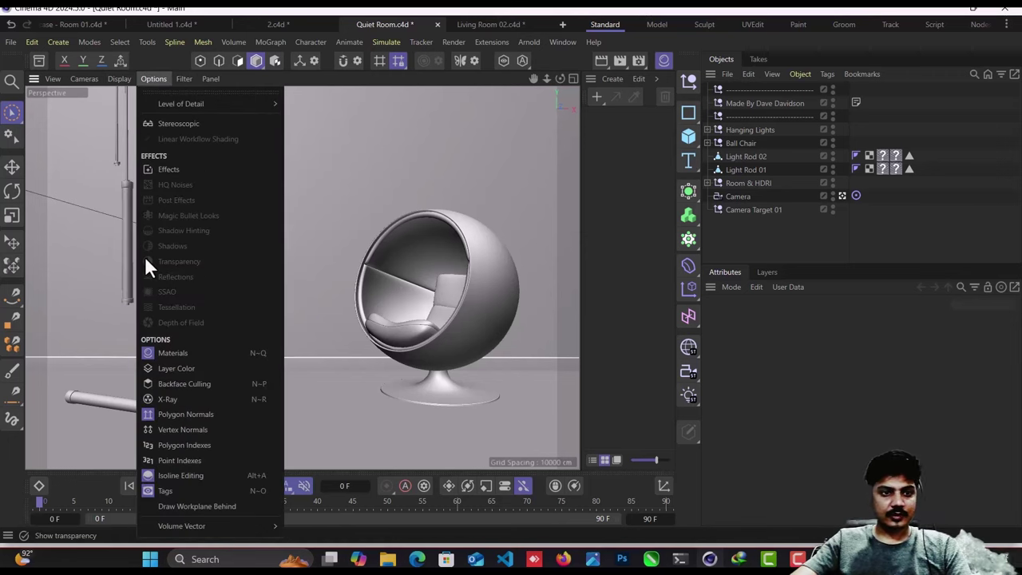
left_click(97, 217)
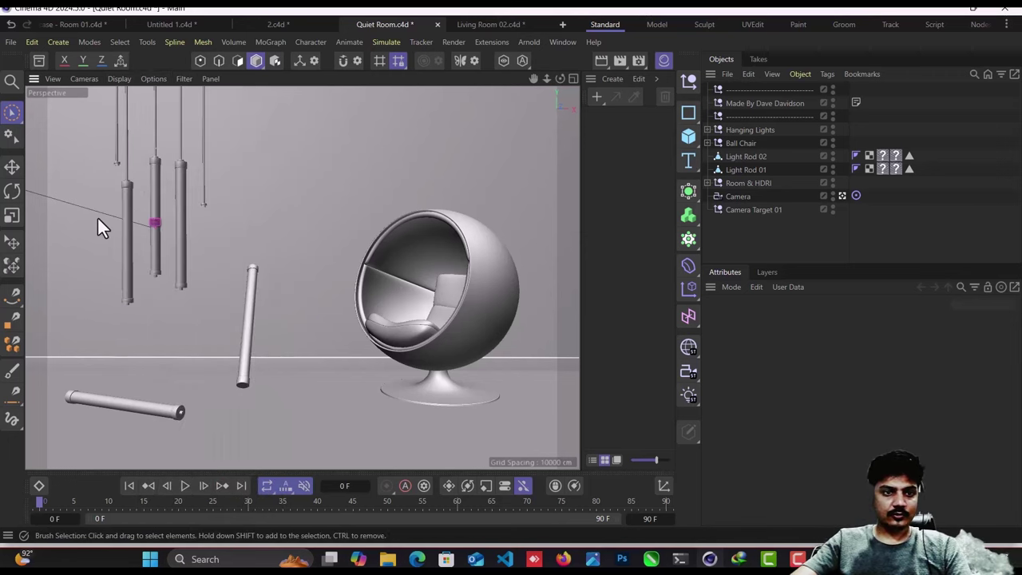
left_click(163, 77)
left_click(173, 78)
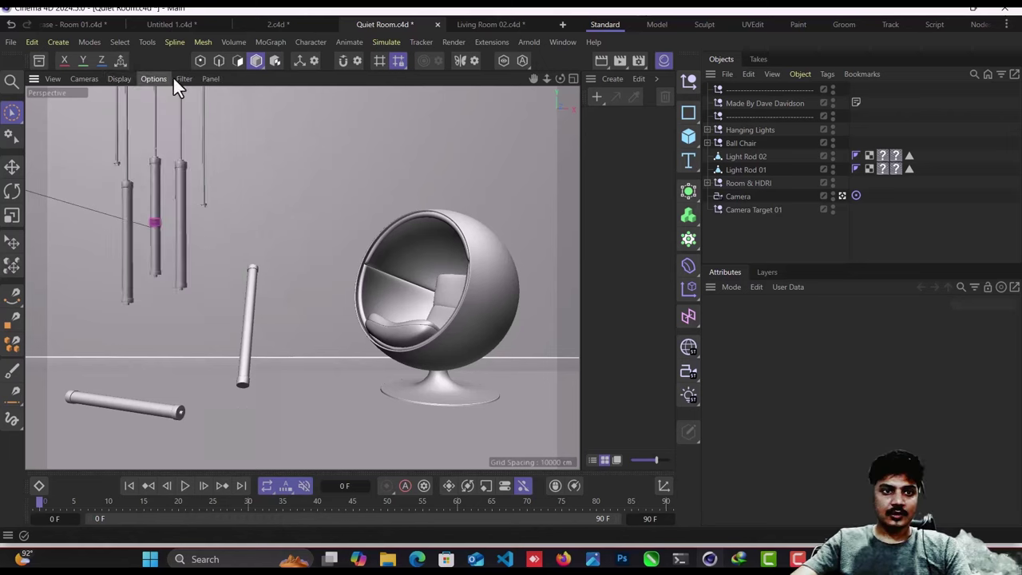
left_click(177, 79)
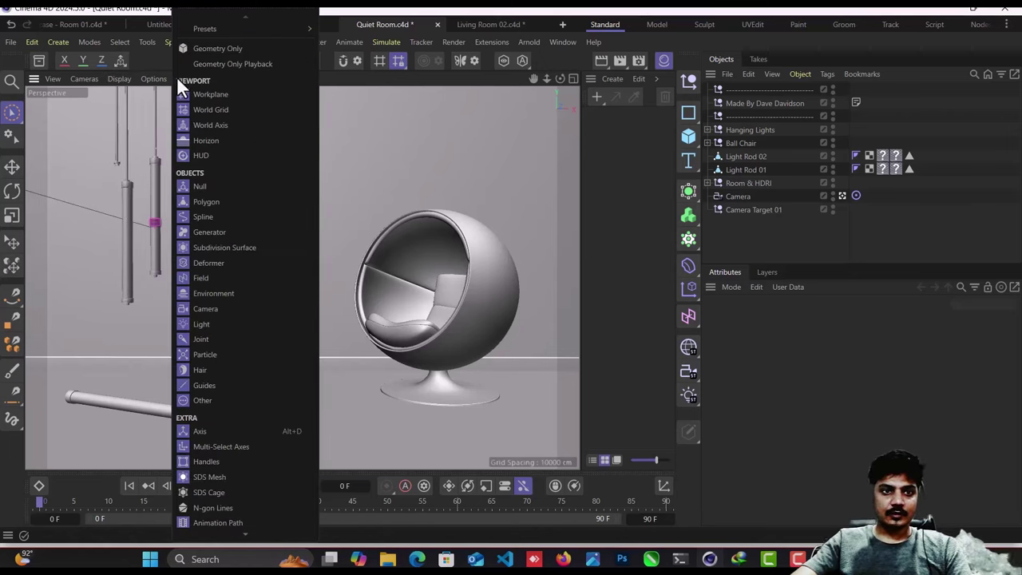
left_click(230, 48)
Maximize the viewport, snip the full scene as an image, and return to SwarmUI.
key("ctrl+Tab")
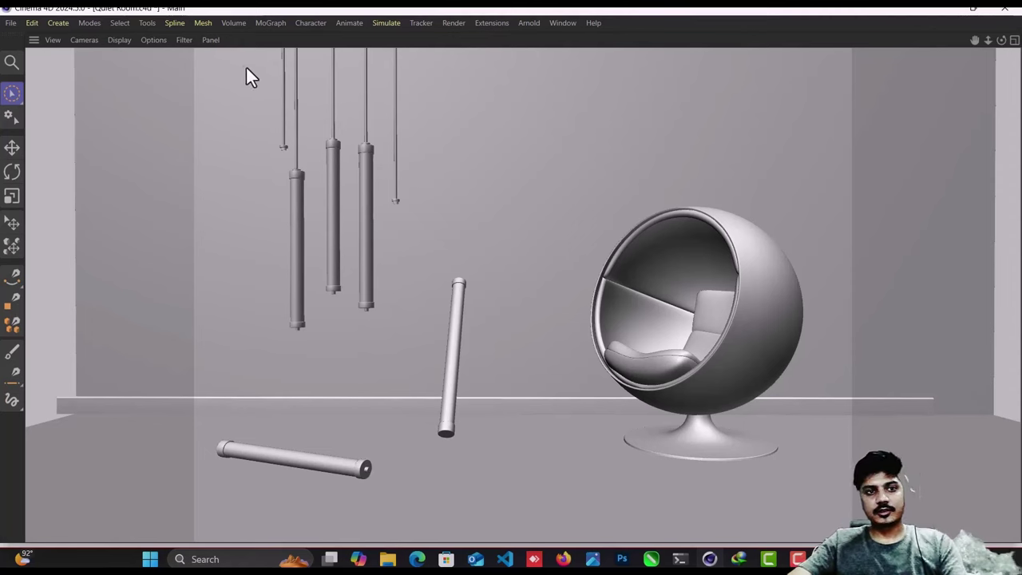
key("super+shift+s")
left_click_drag(201, 50, 849, 526)
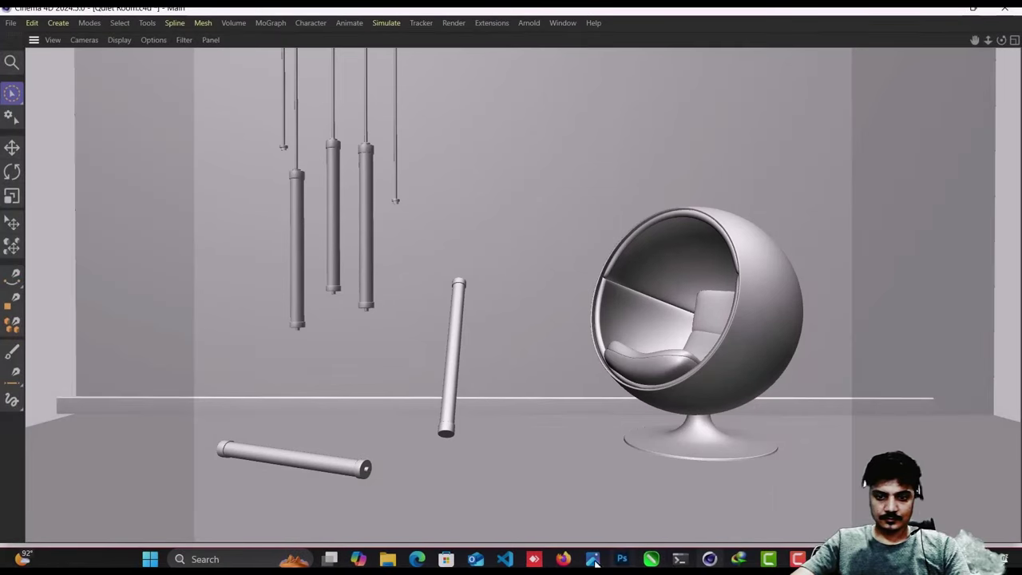
left_click(592, 559)
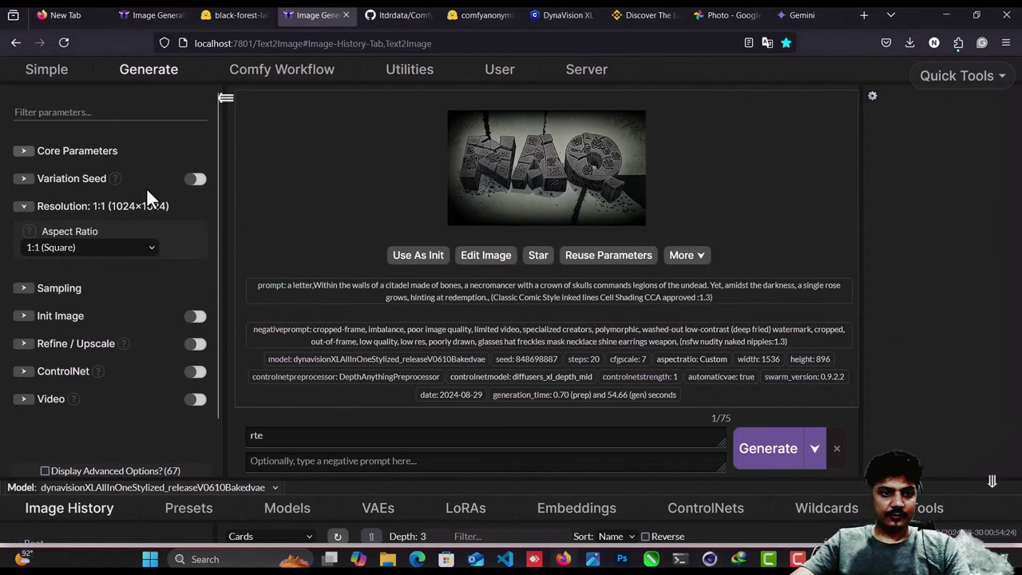
Enable ControlNet, paste the captured scene as its image, then remove it.
left_click(196, 373)
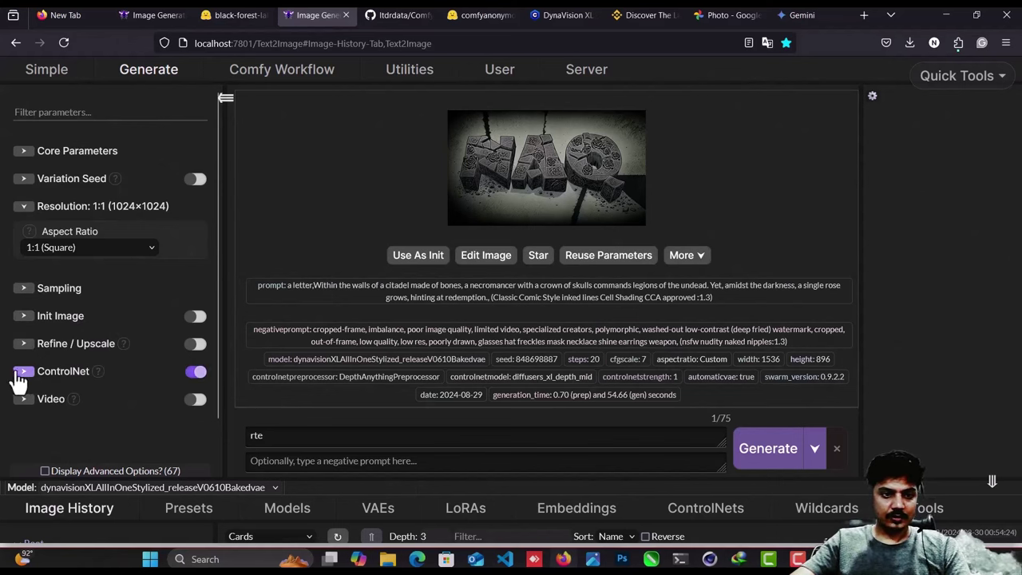
left_click(23, 371)
scroll(65, 358, "down", 3)
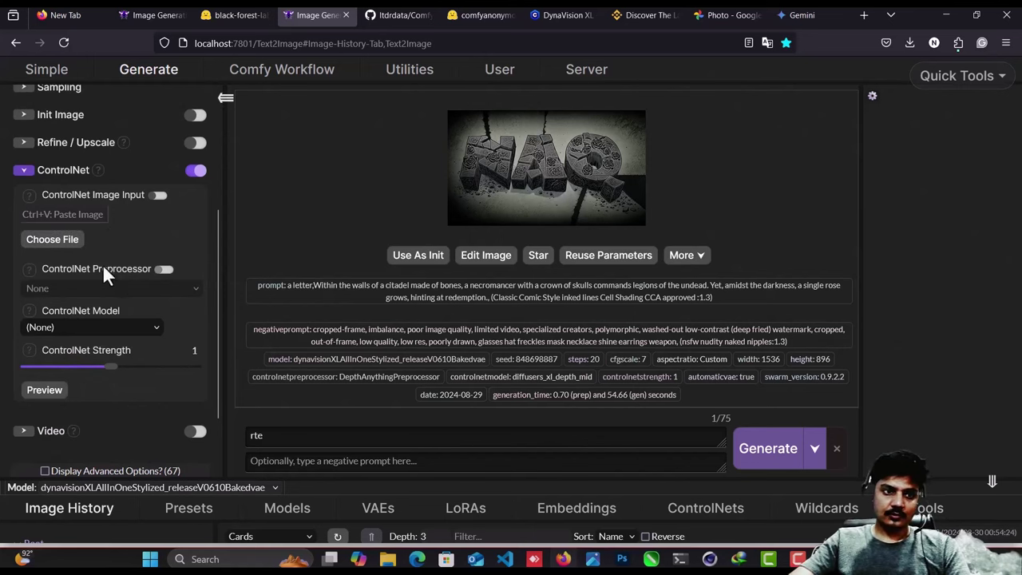
left_click(96, 214)
key("ctrl+v")
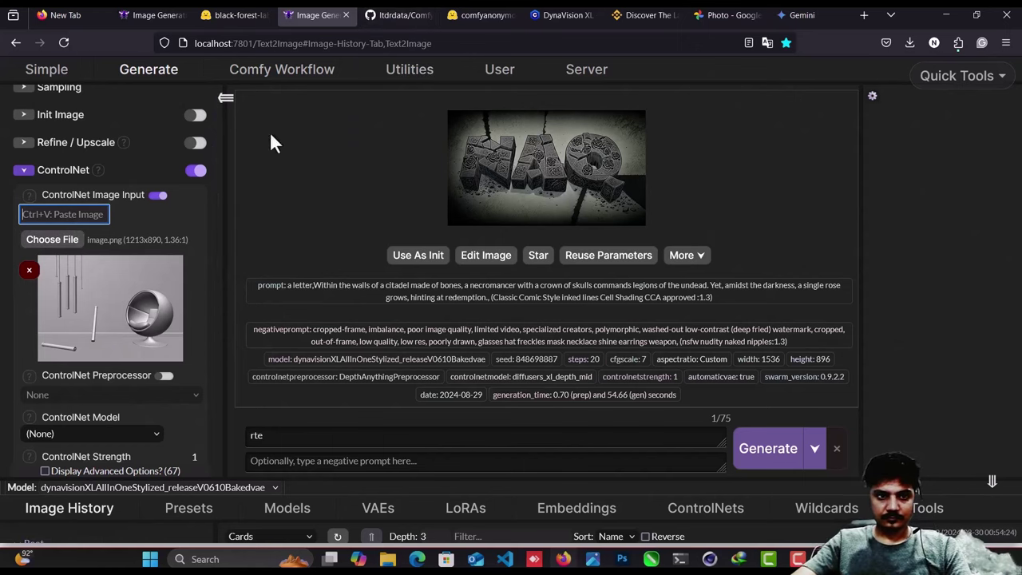
left_click(37, 264)
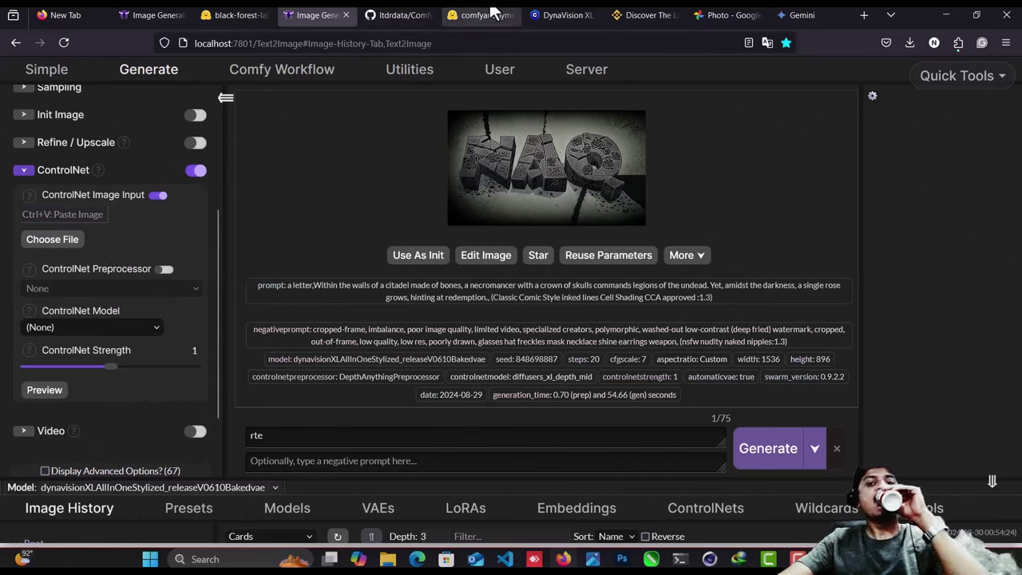
Glance at the Hugging Face and GitHub tabs, then collapse ControlNet in SwarmUI.
left_click(491, 14)
left_click(422, 13)
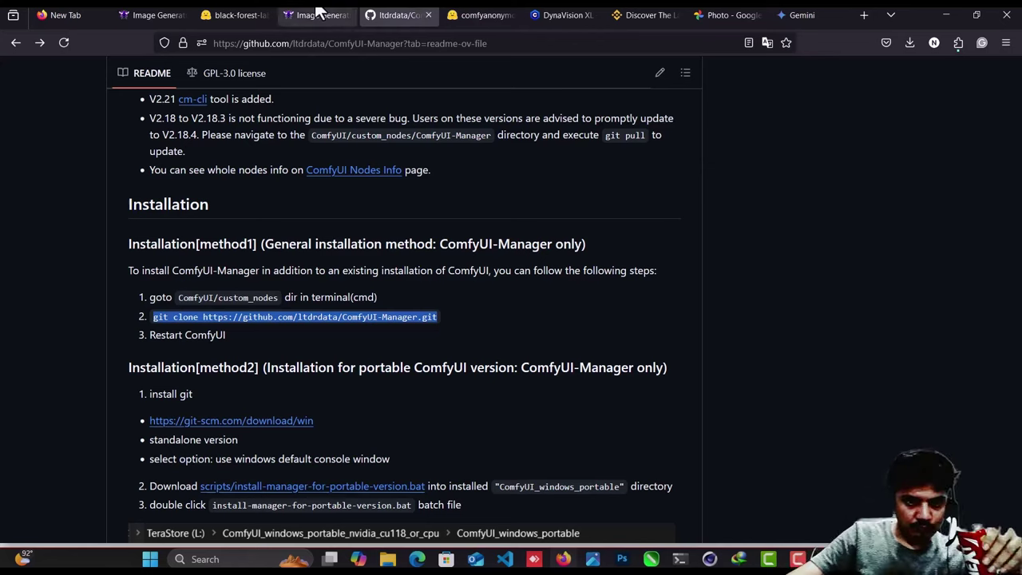
left_click(282, 14)
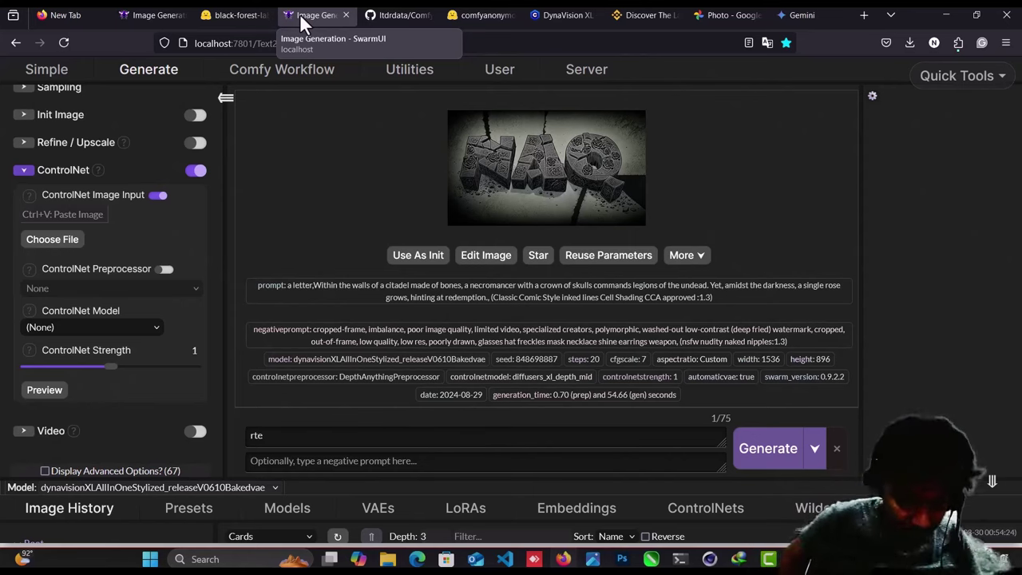
scroll(83, 170, "up", 3)
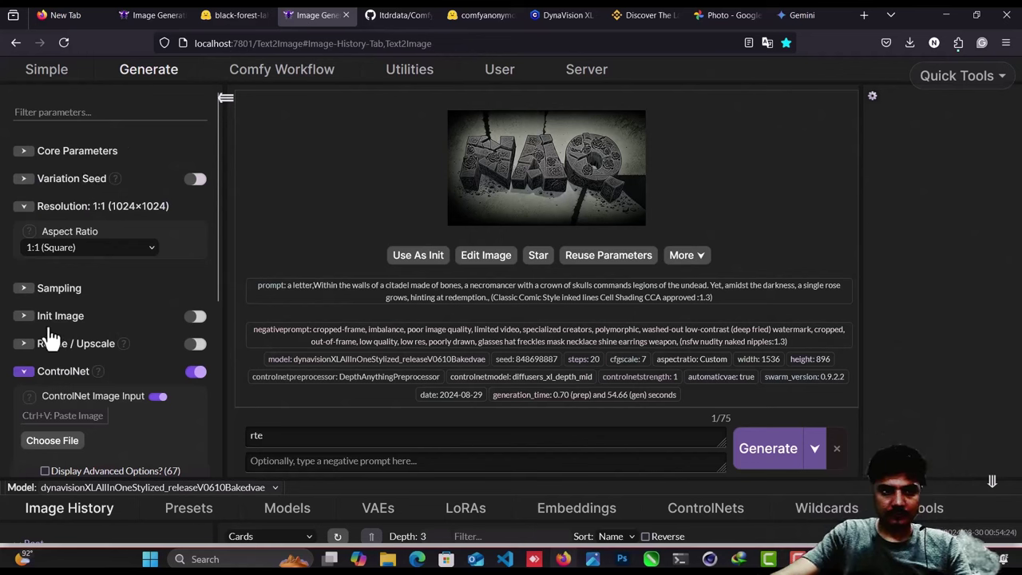
left_click(63, 361)
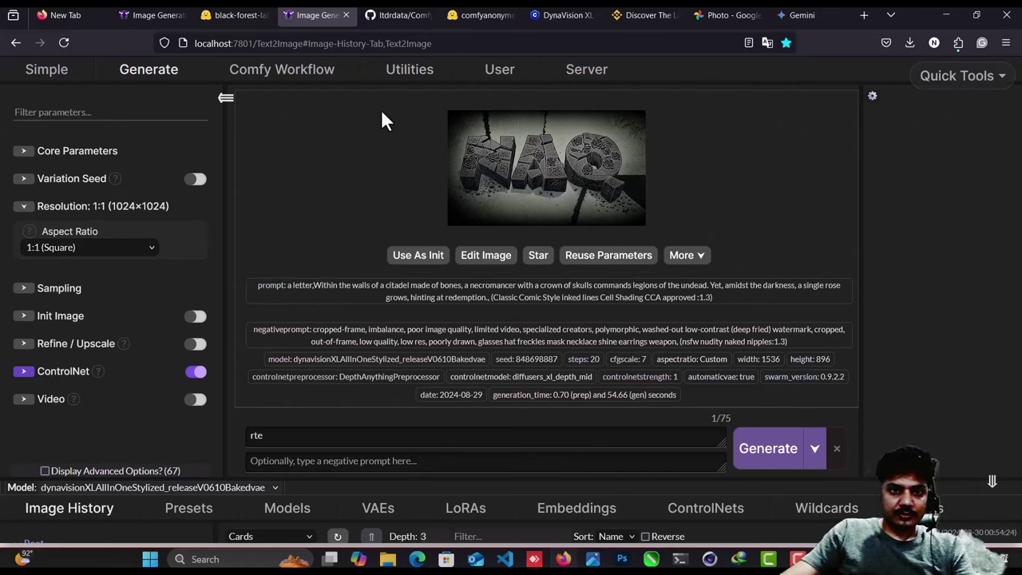
Scroll through the ComfyUI-Manager repository page on GitHub.
left_click(396, 15)
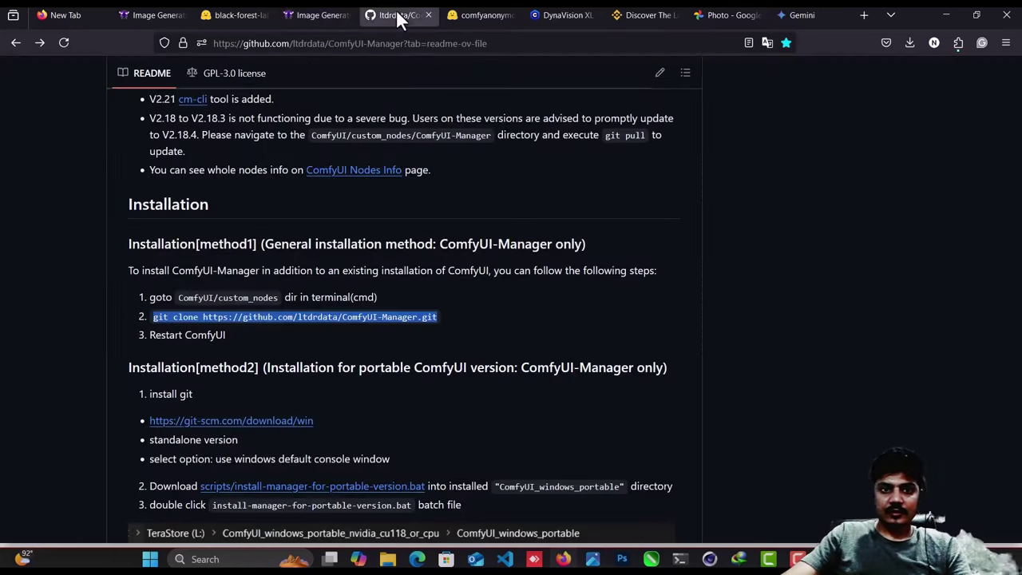
scroll(48, 196, "up", 15)
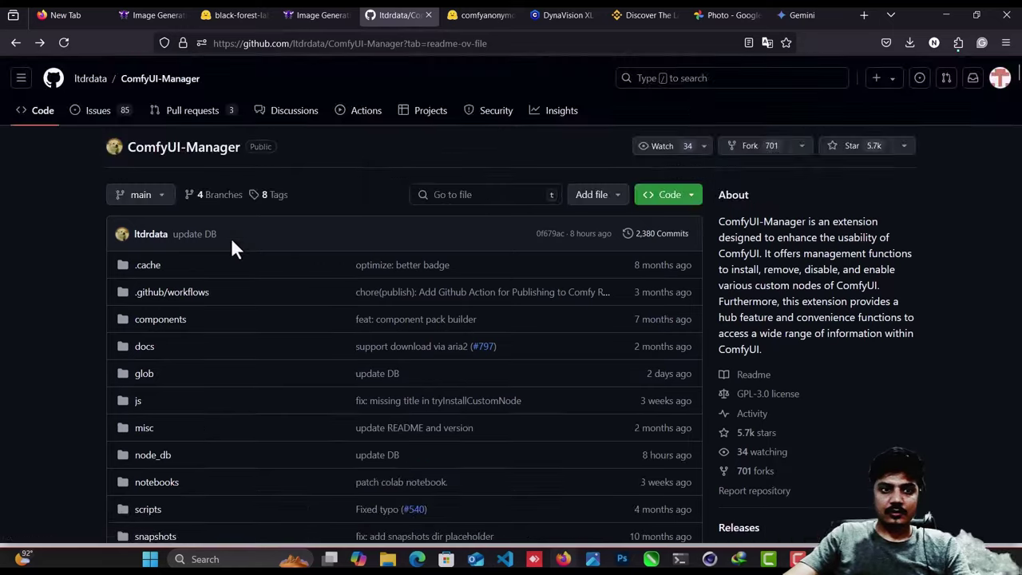
scroll(254, 166, "down", 15)
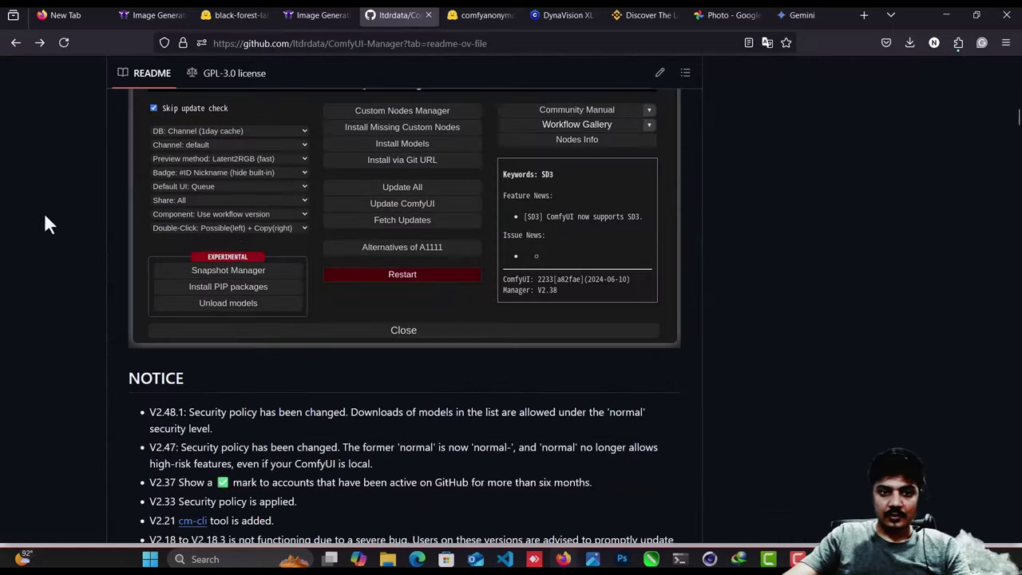
scroll(46, 221, "up", 4)
scroll(146, 228, "down", 10)
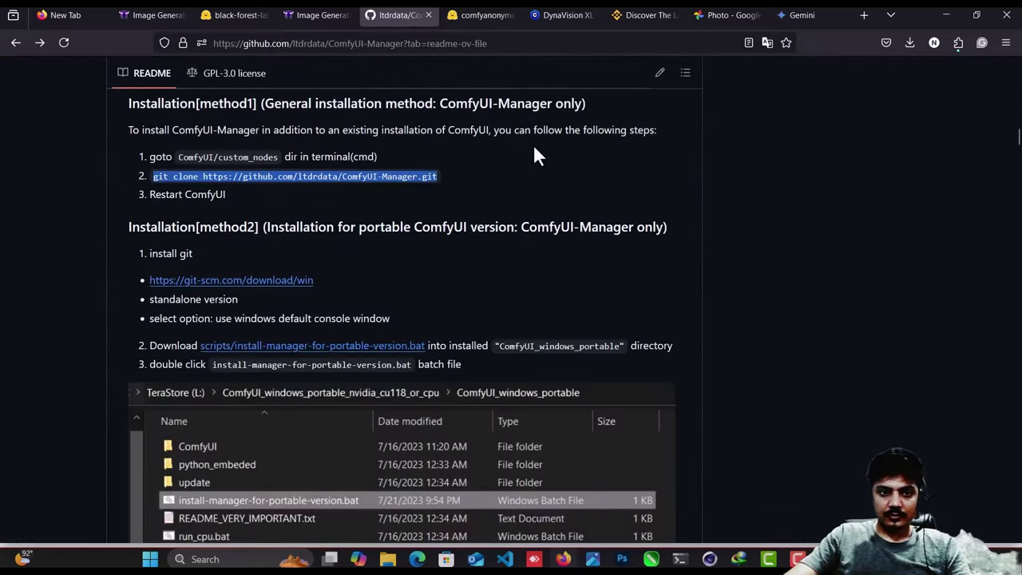
scroll(408, 184, "up", 5)
scroll(483, 196, "up", 10)
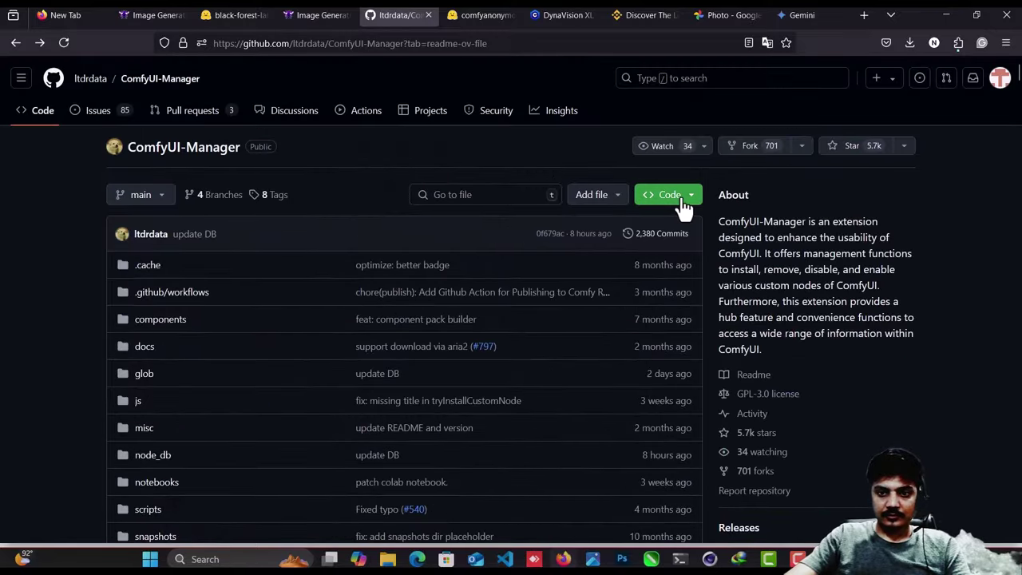
View the repository's clone URL under Code, then switch to File Explorer.
left_click(677, 198)
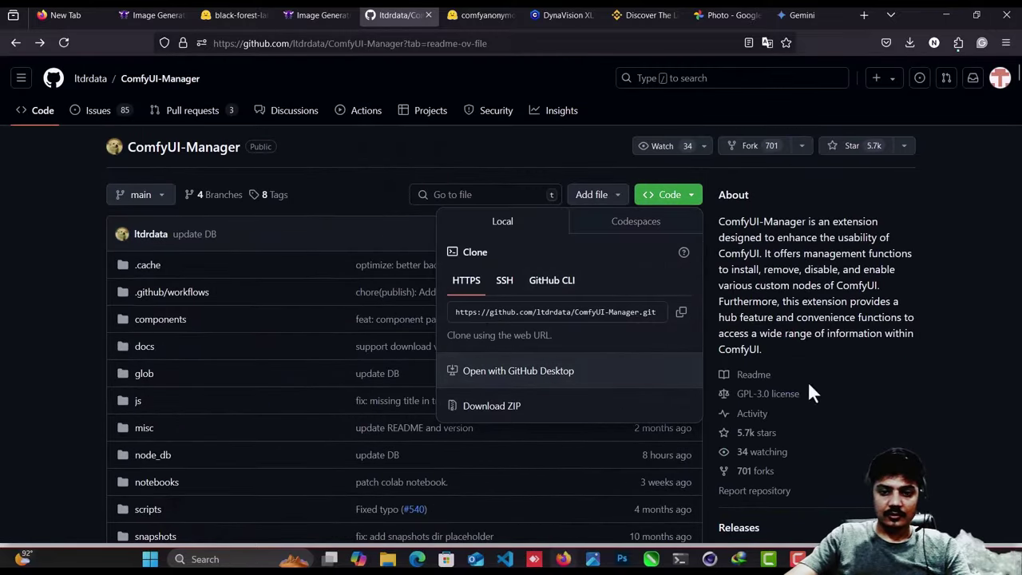
left_click(991, 324)
scroll(315, 292, "down", 4)
scroll(368, 367, "down", 6)
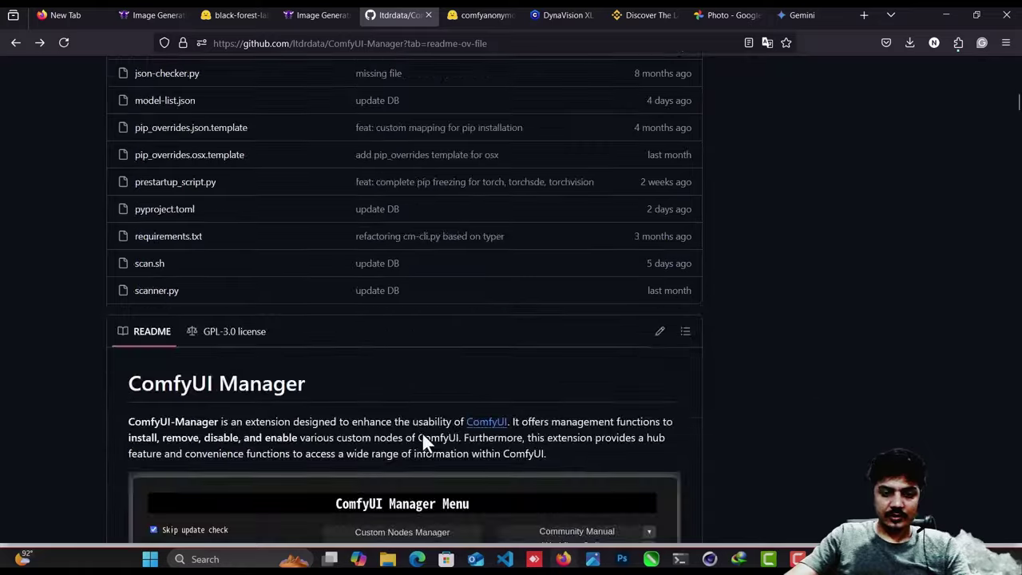
key("alt+Tab")
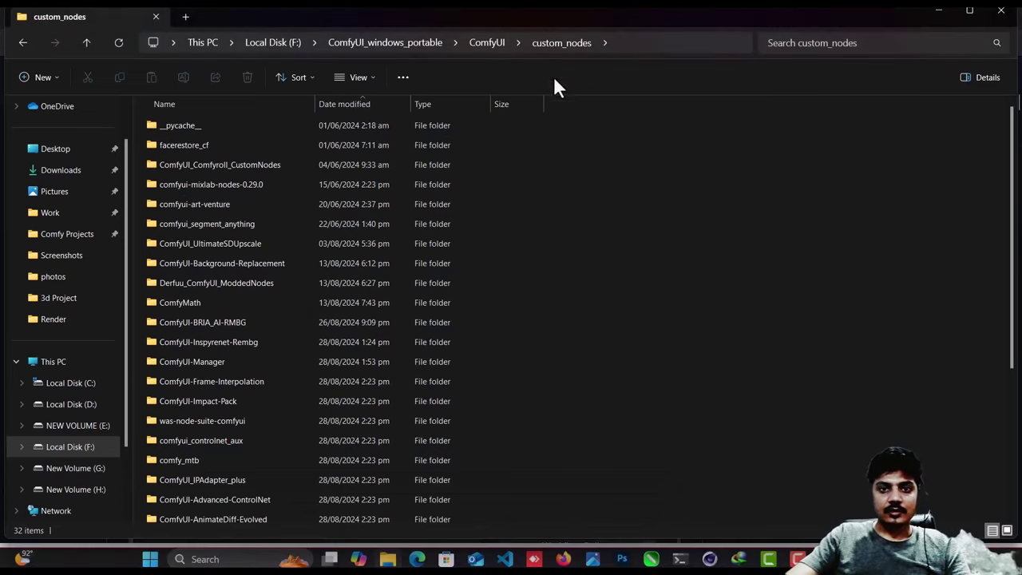
Open a PowerShell terminal in the ComfyUI_windows_portable\ComfyUI\custom_nodes folder.
left_click(384, 43)
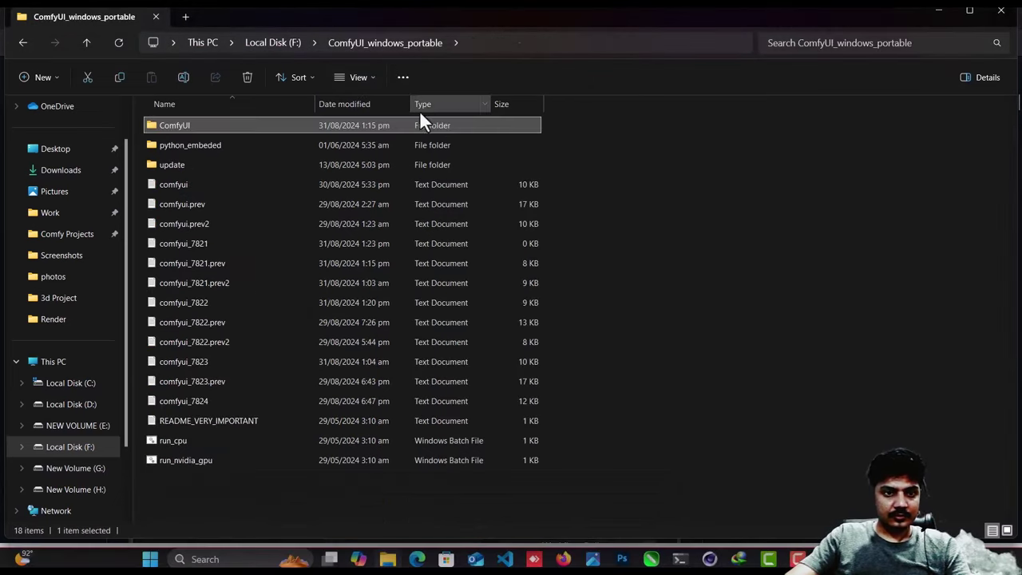
double_click(204, 129)
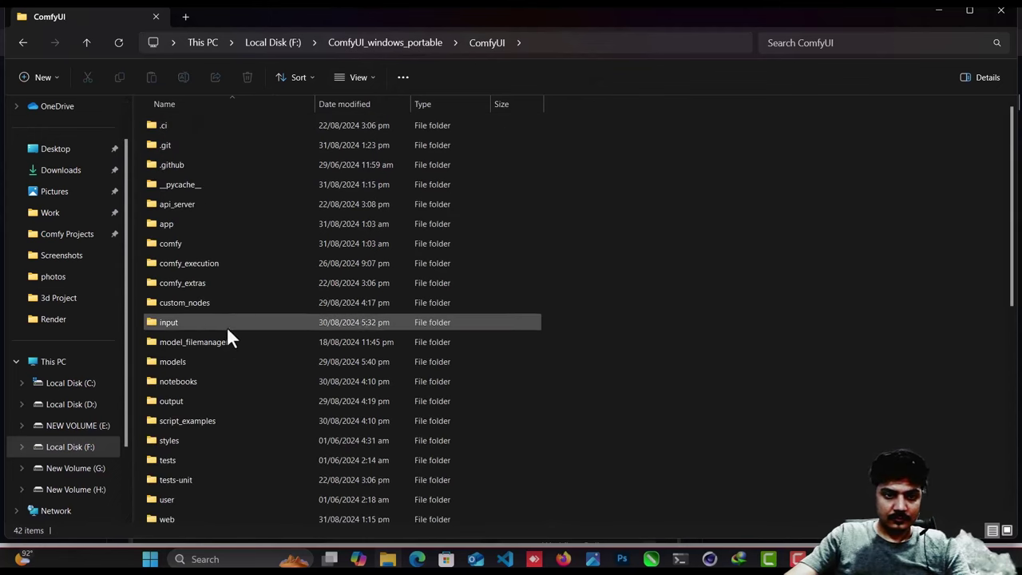
double_click(244, 303)
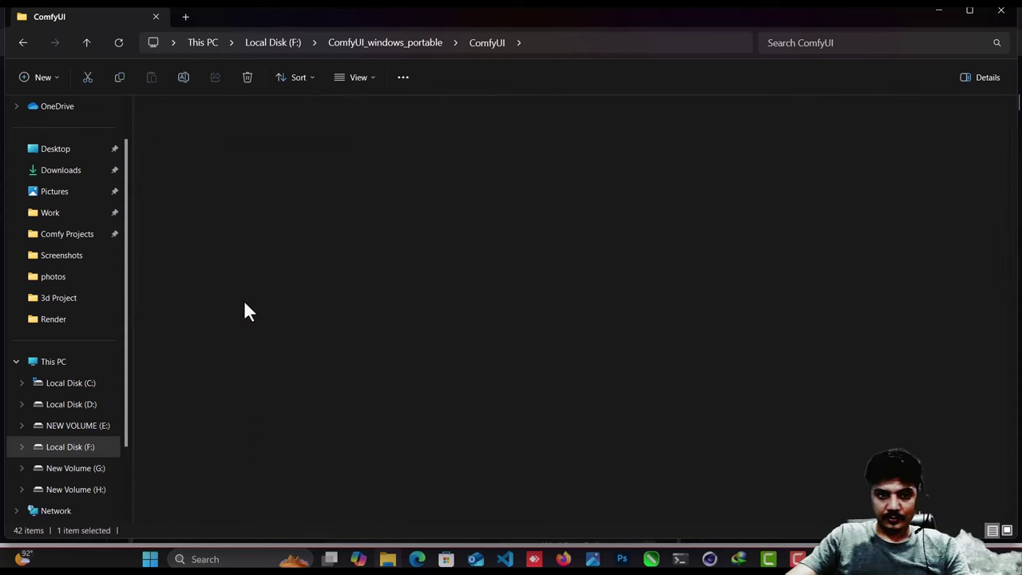
right_click(584, 229)
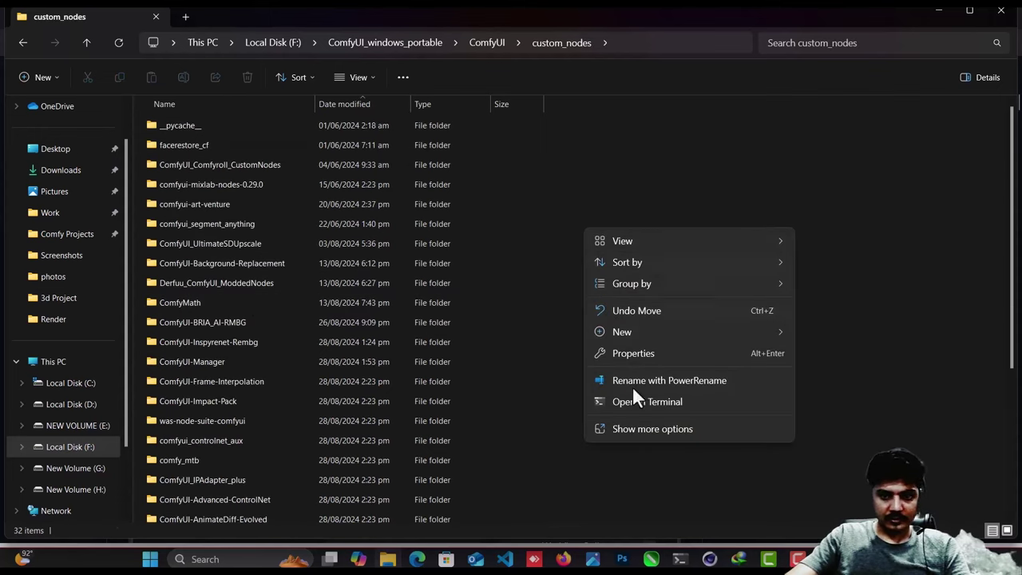
left_click(697, 402)
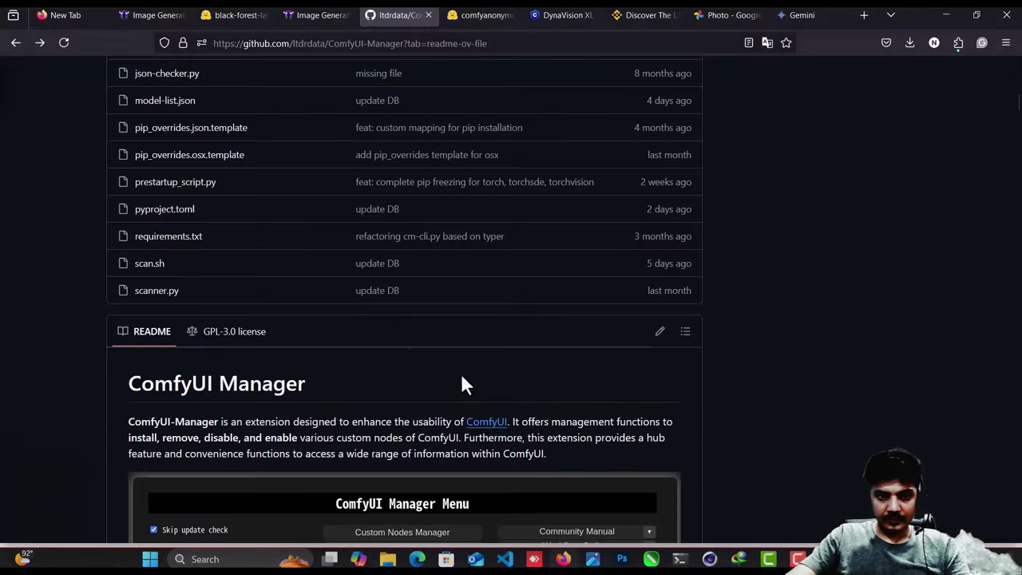
Copy the ComfyUI-Manager git clone line from the GitHub README and paste it at the PowerShell prompt.
scroll(460, 373, "down", 10)
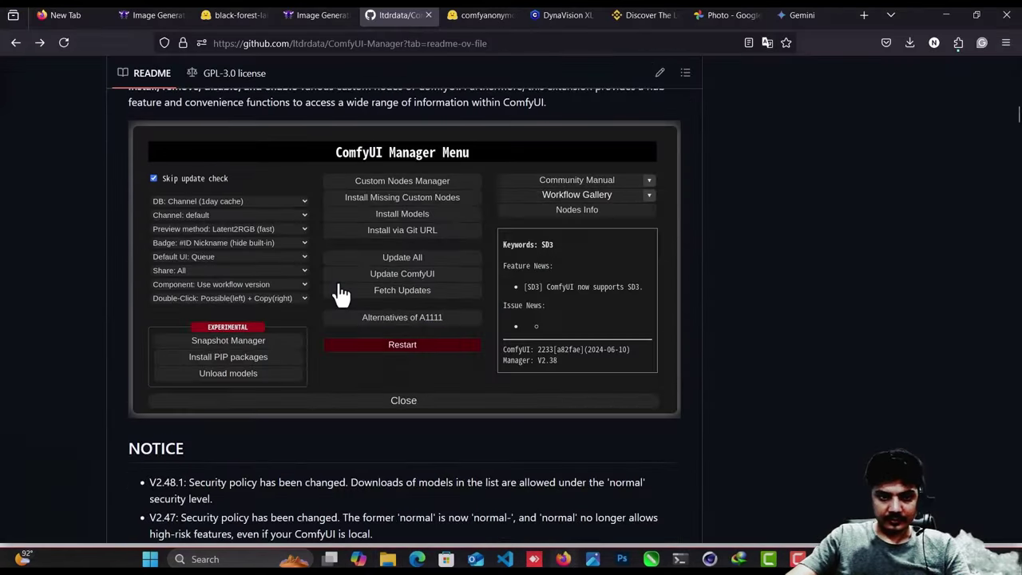
left_click_drag(152, 245, 457, 250)
right_click(410, 250)
left_click(438, 265)
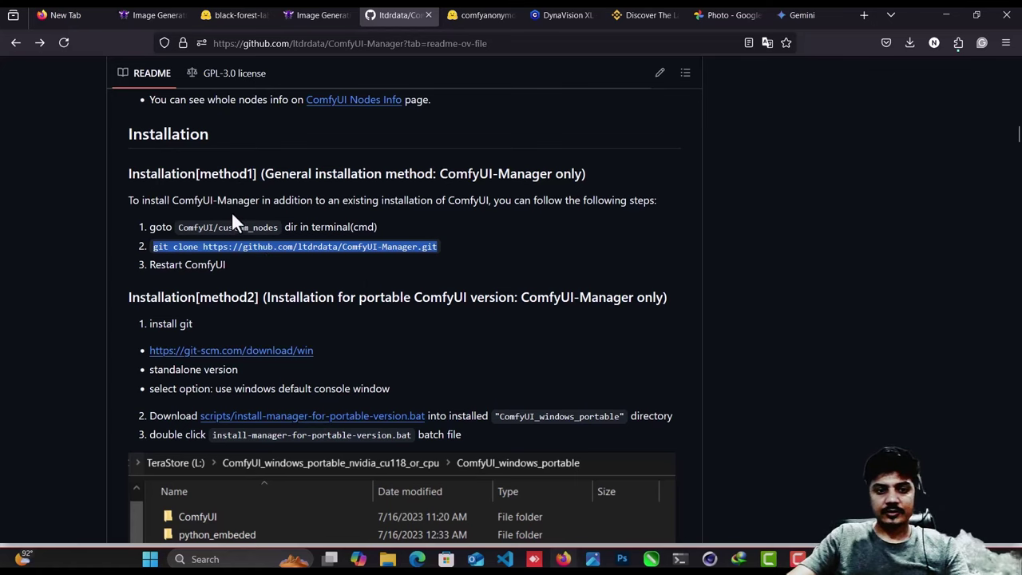
key("alt+Tab")
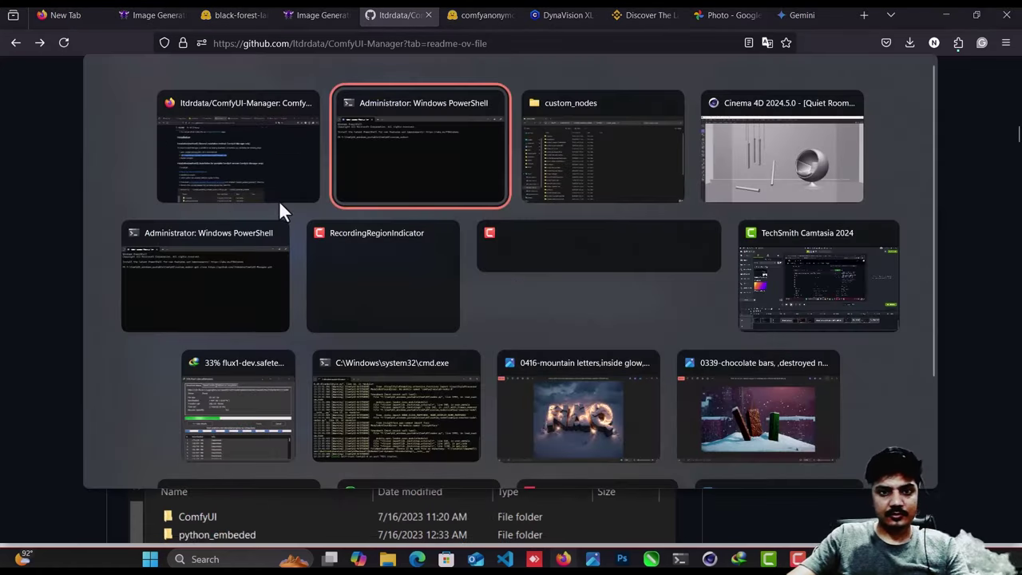
mouse_move(292, 50)
left_mouse_down()
mouse_move(556, 82)
mouse_move(700, 193)
mouse_move(776, 99)
mouse_move(556, 109)
mouse_move(601, 110)
left_mouse_up()
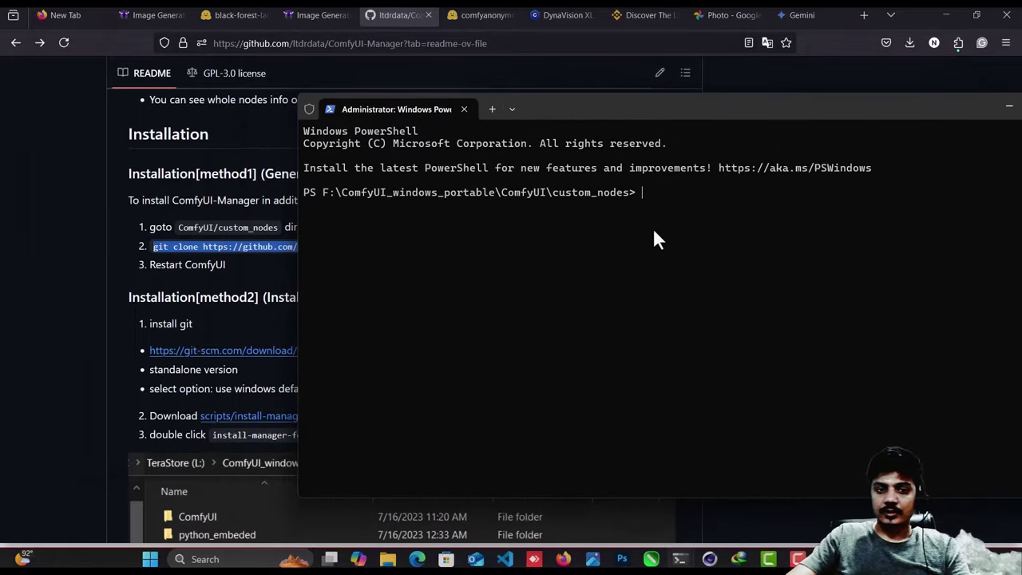
right_click(651, 225)
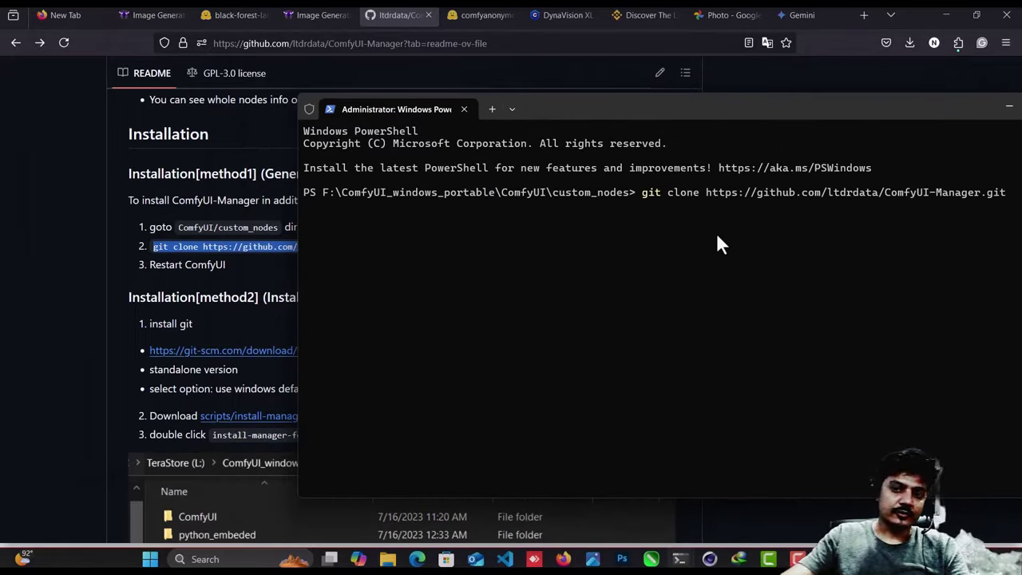
left_click(301, 14)
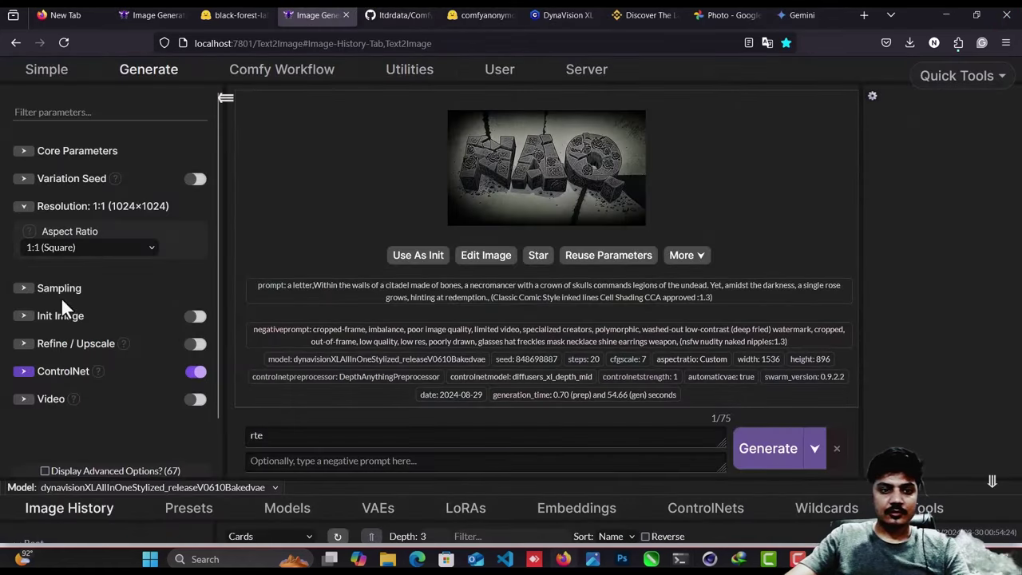
Show SwarmUI's Comfy Workflow tab with the default text-to-image node graph and pan the canvas slightly.
left_click(316, 78)
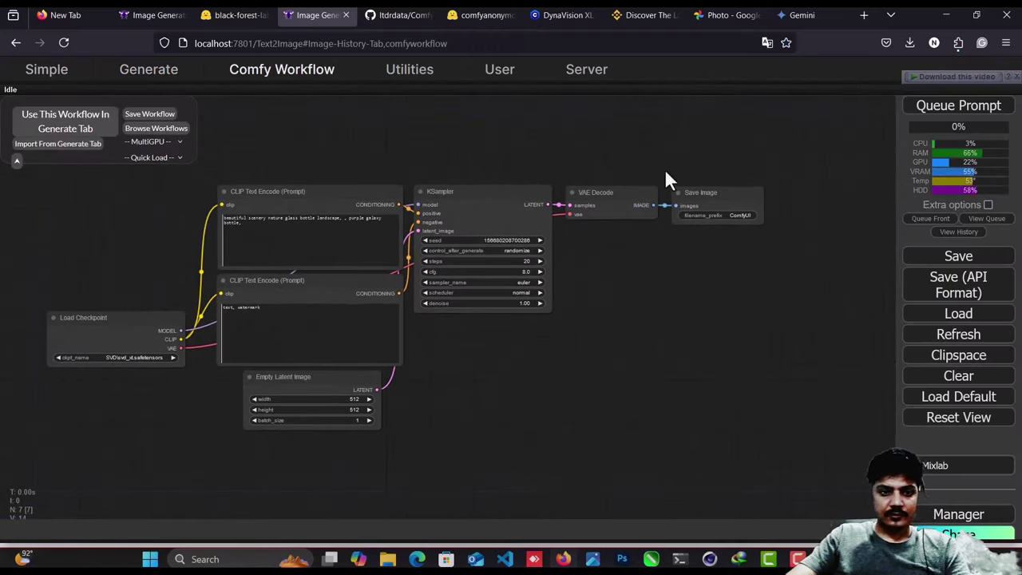
scroll(175, 355, "up", 3)
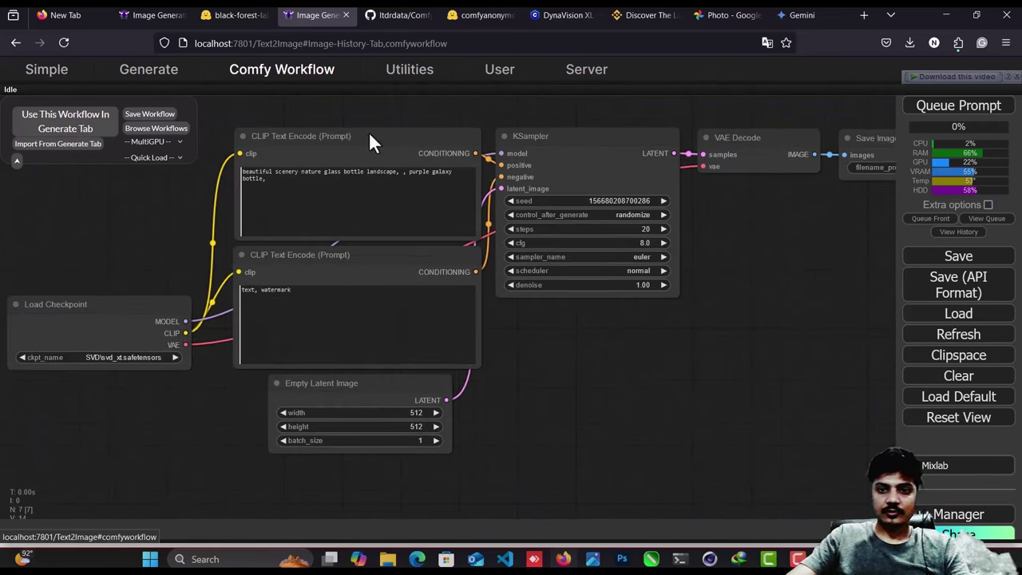
scroll(684, 175, "right", 2)
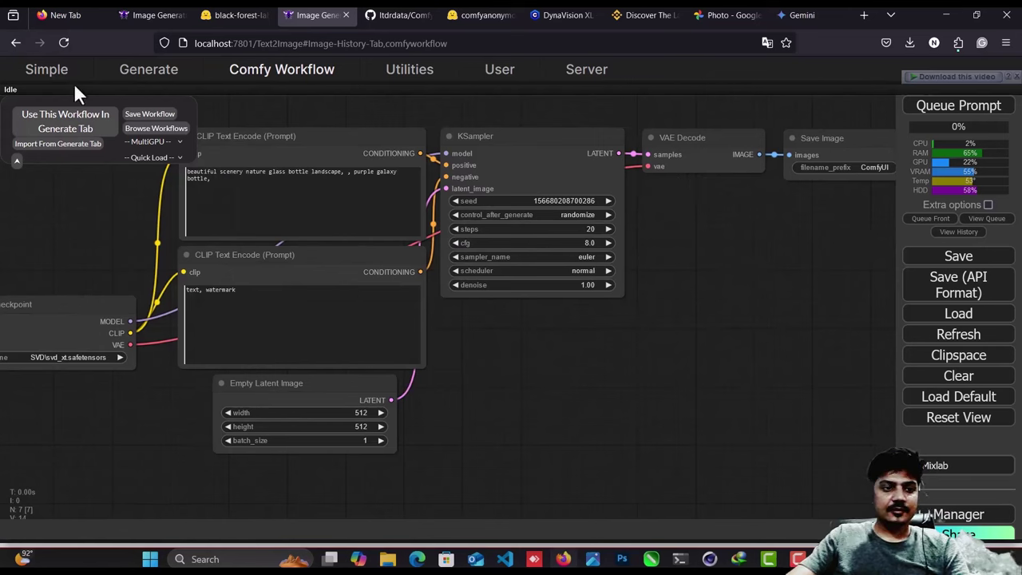
left_click(29, 72)
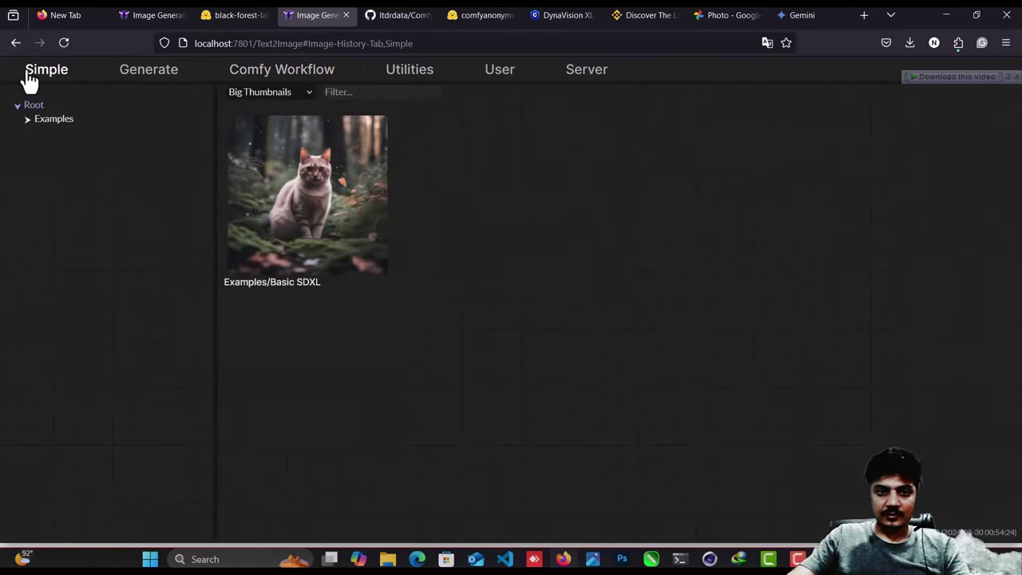
left_click(169, 78)
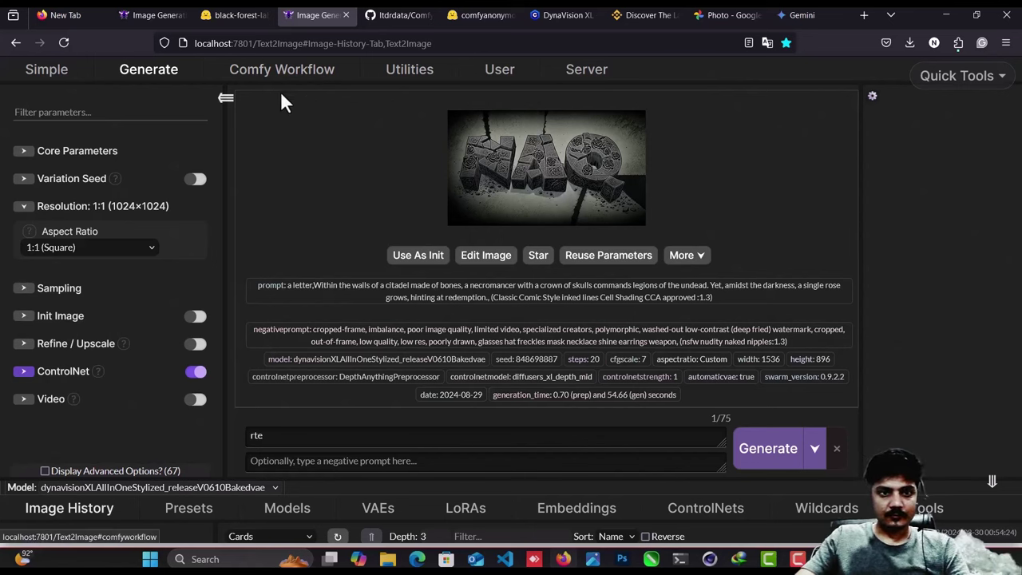
left_click(302, 83)
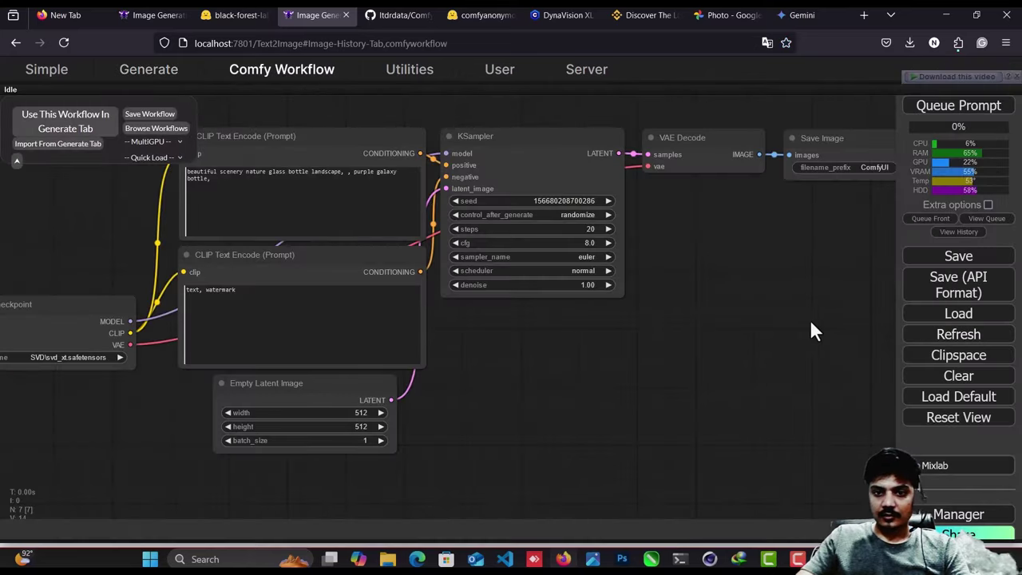
left_click_drag(810, 330, 859, 348)
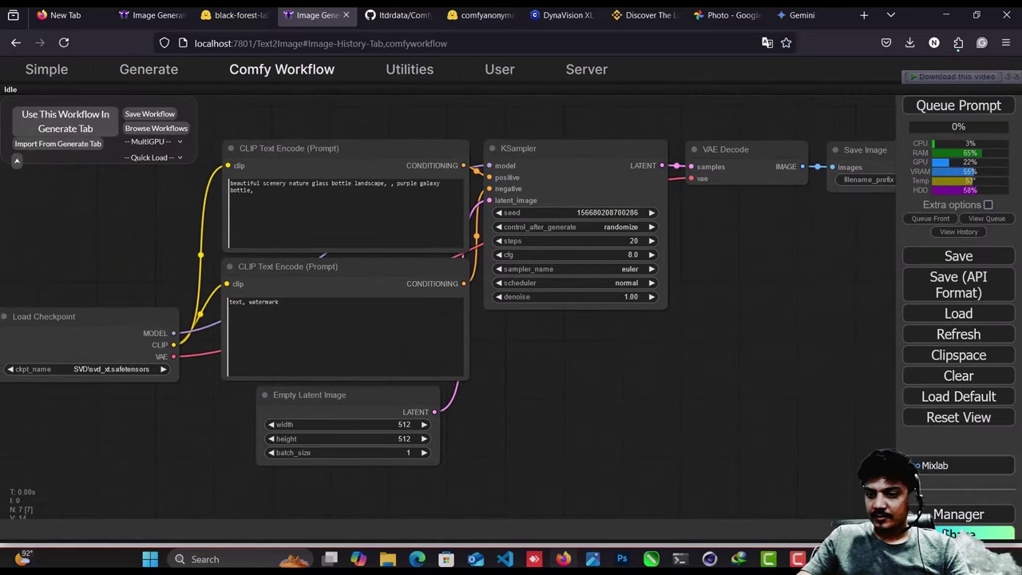
left_click(984, 521)
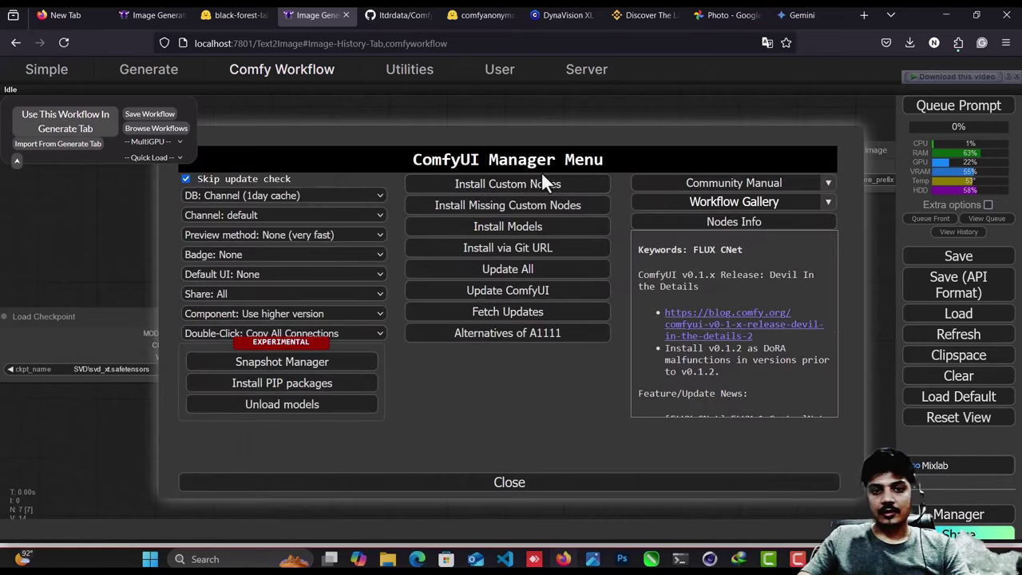
left_click(510, 186)
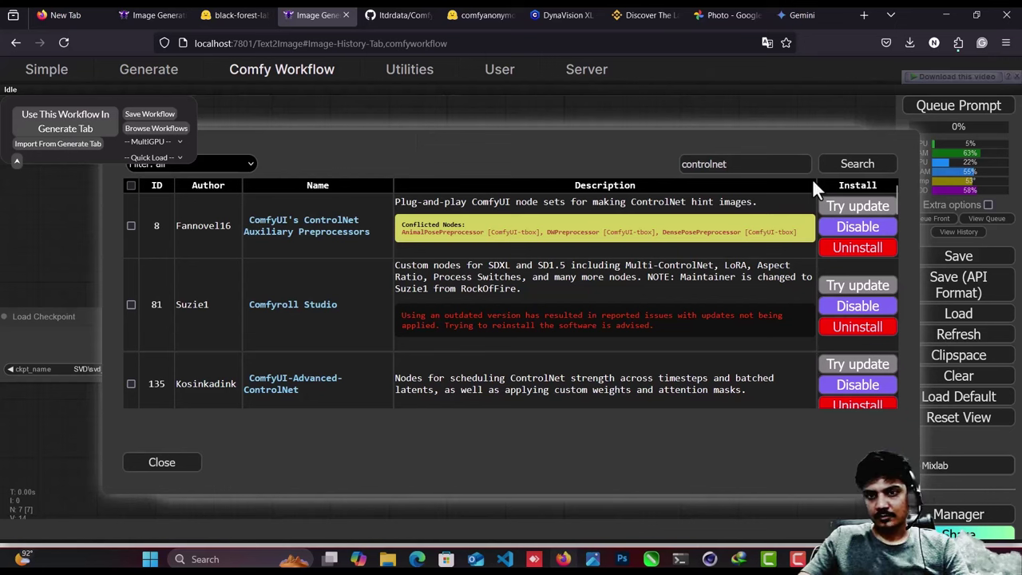
left_click(783, 167)
key("BackSpace")
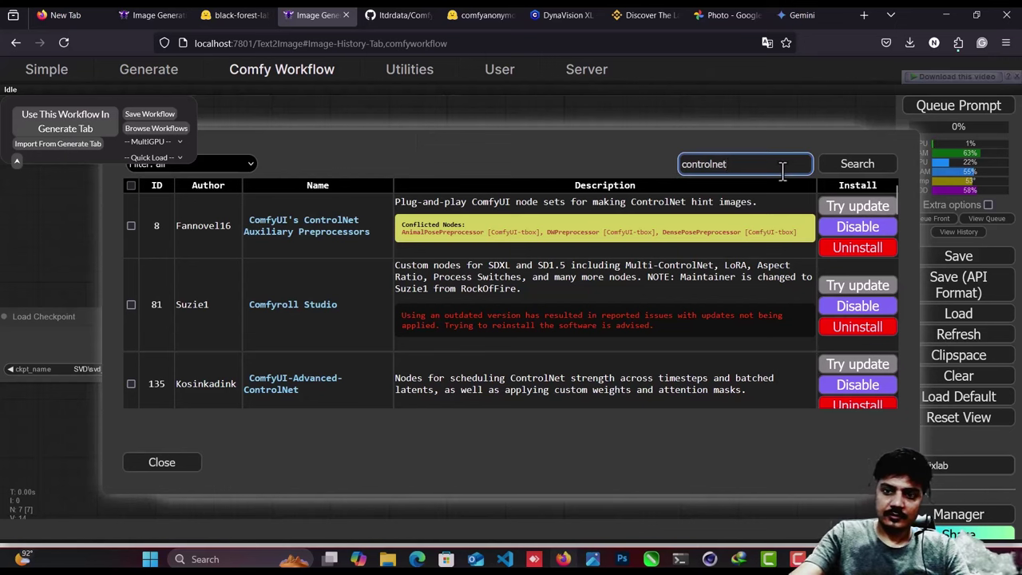
type("t")
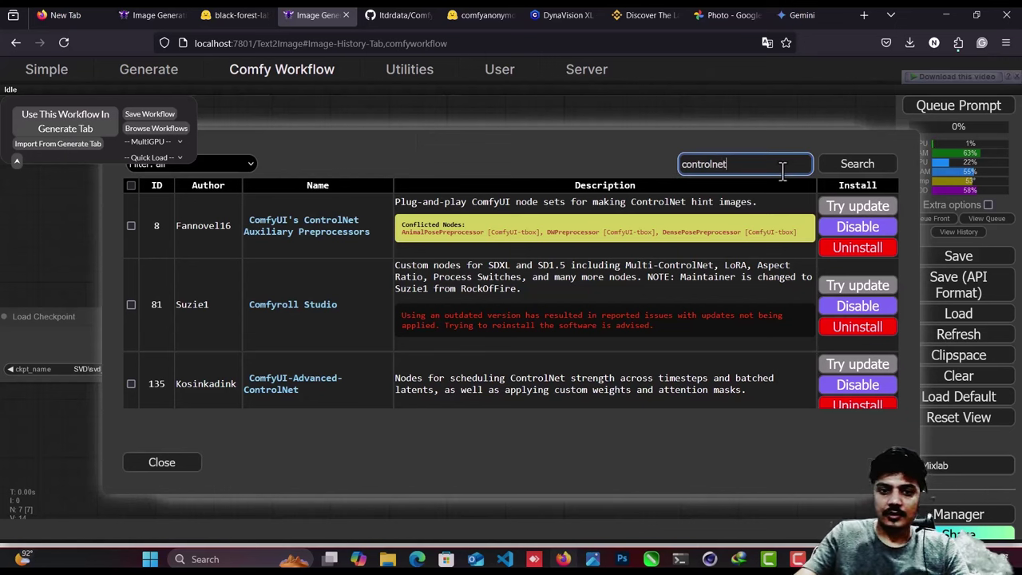
scroll(511, 287, "down", 5)
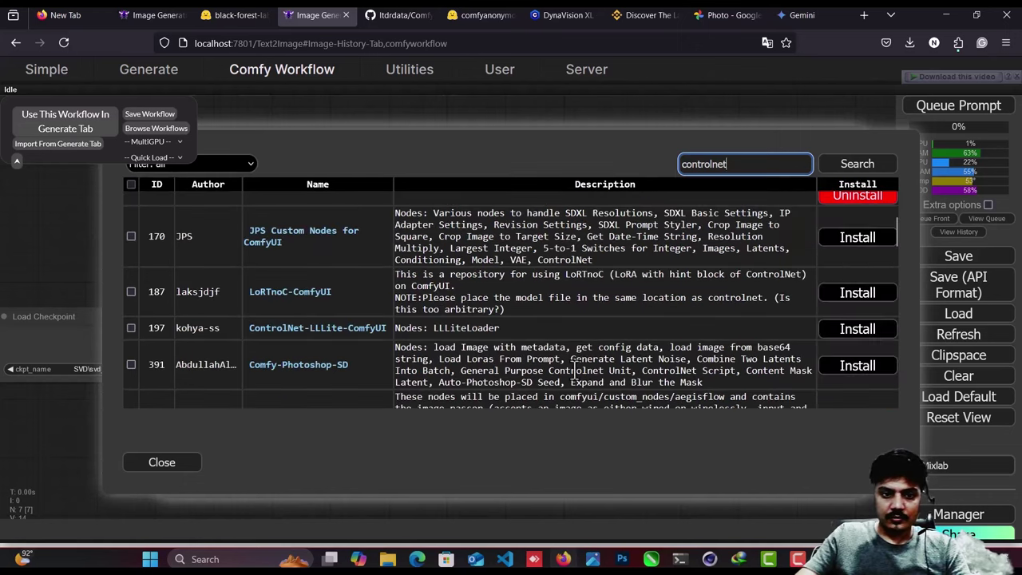
scroll(427, 317, "up", 2)
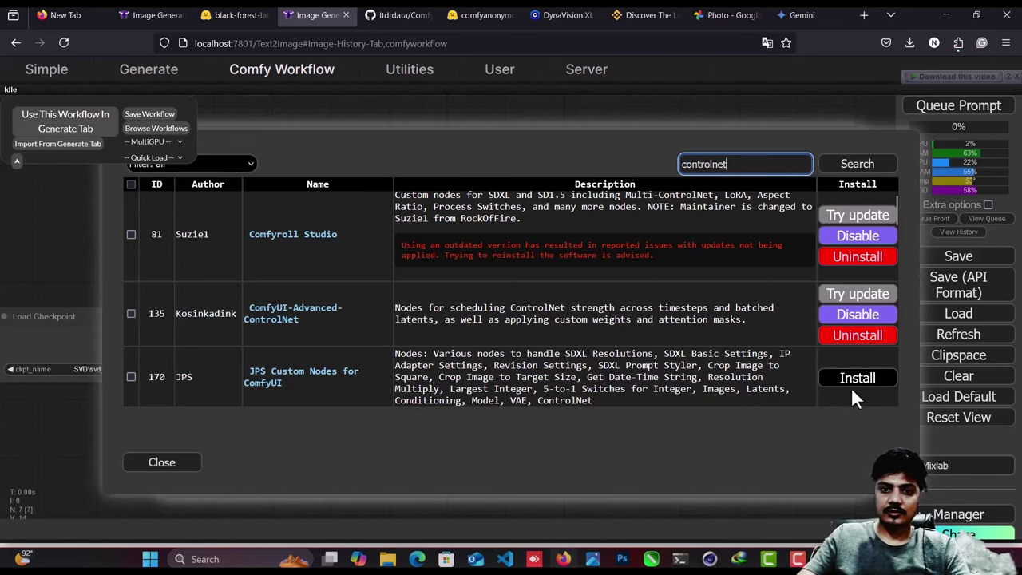
left_click(862, 163)
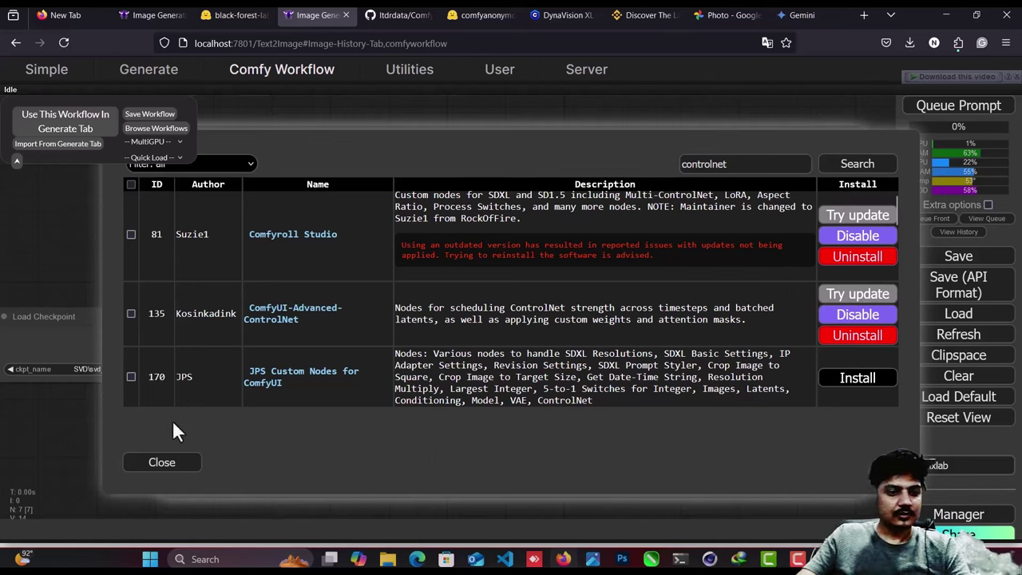
left_click(162, 464)
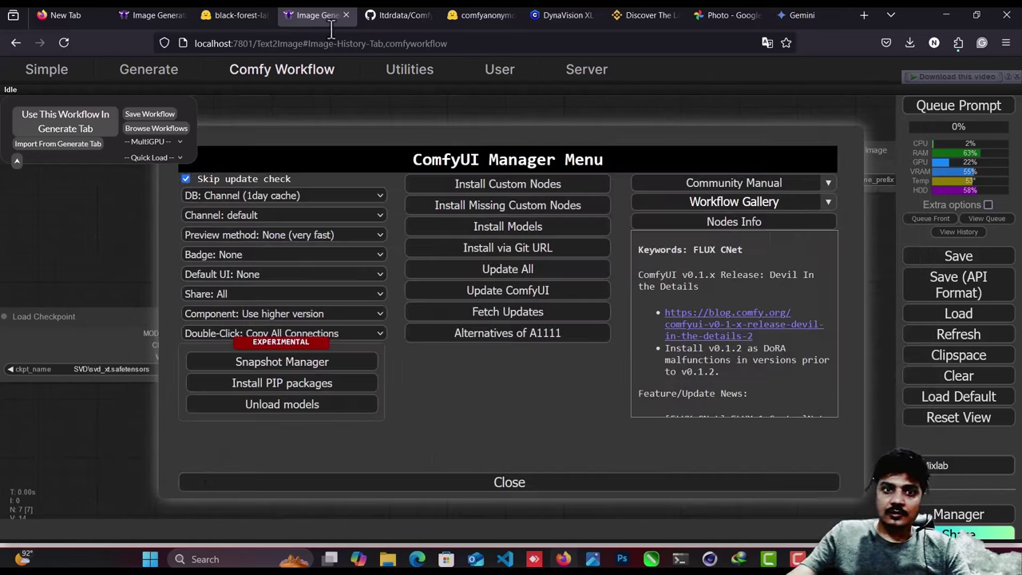
left_click(520, 484)
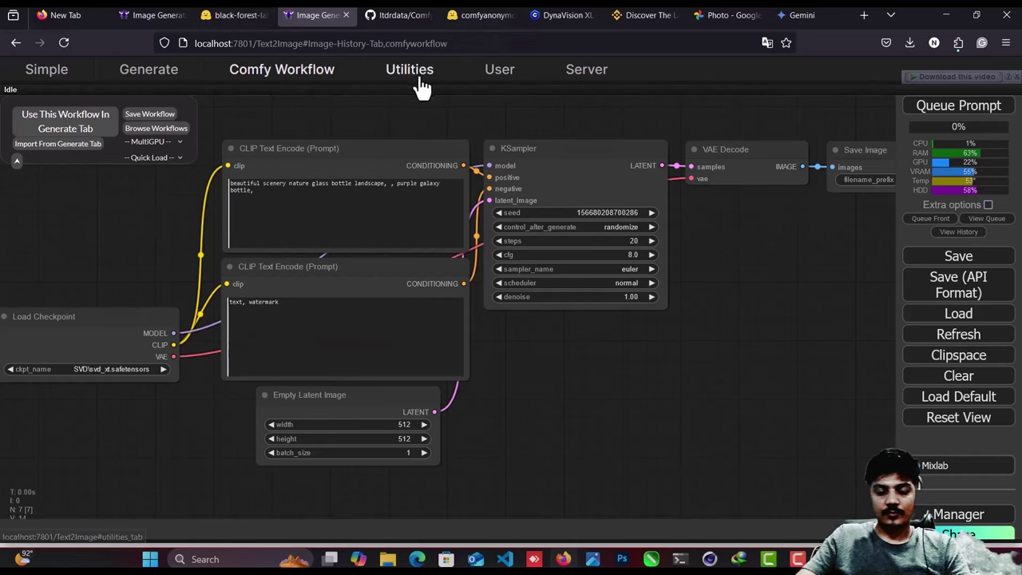
Browse the ControlNet-v1-1_fp16_safetensors files on Hugging Face, then bring the custom_nodes folder forward.
left_click(488, 11)
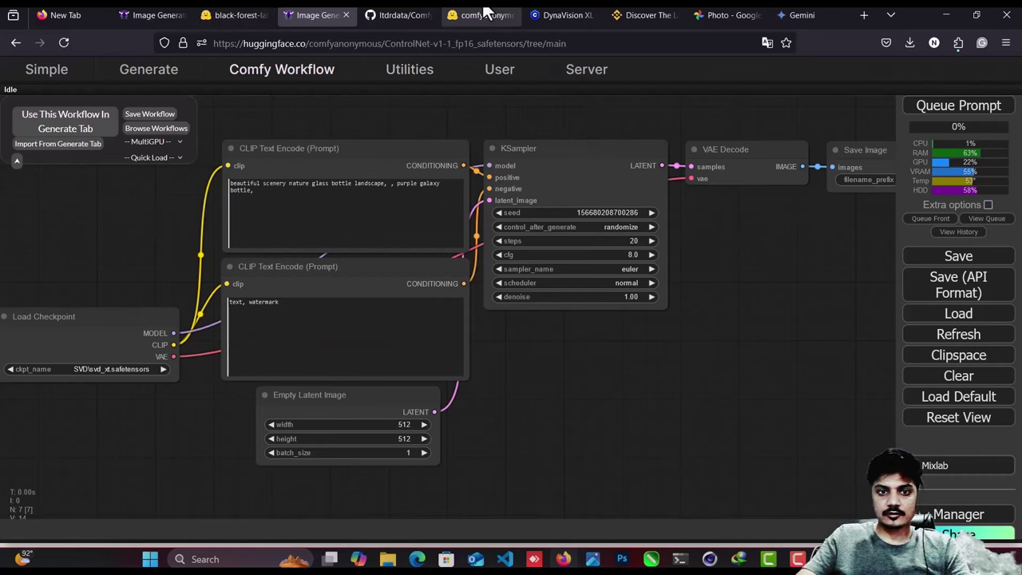
scroll(217, 221, "down", 3)
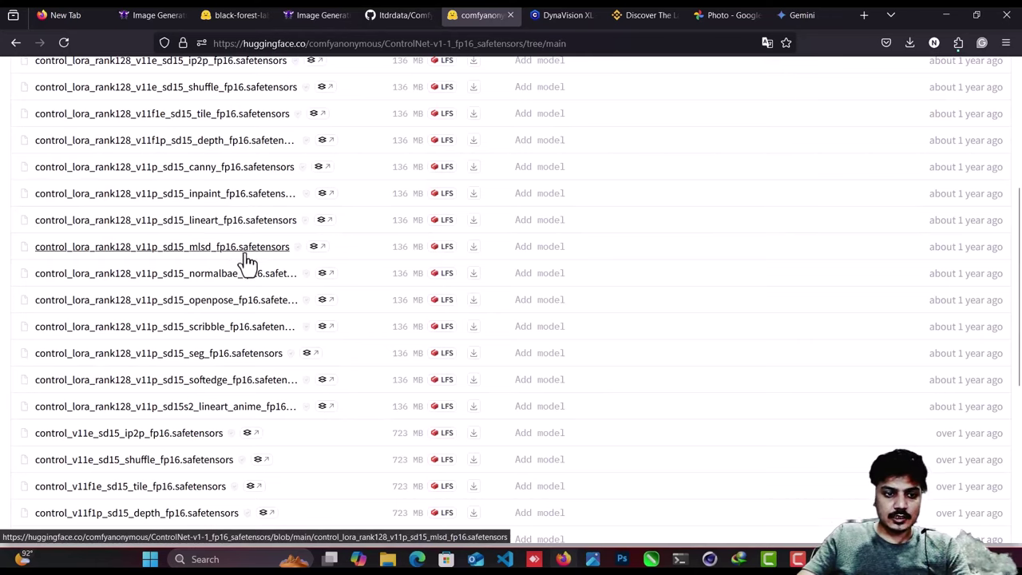
scroll(243, 260, "down", 2)
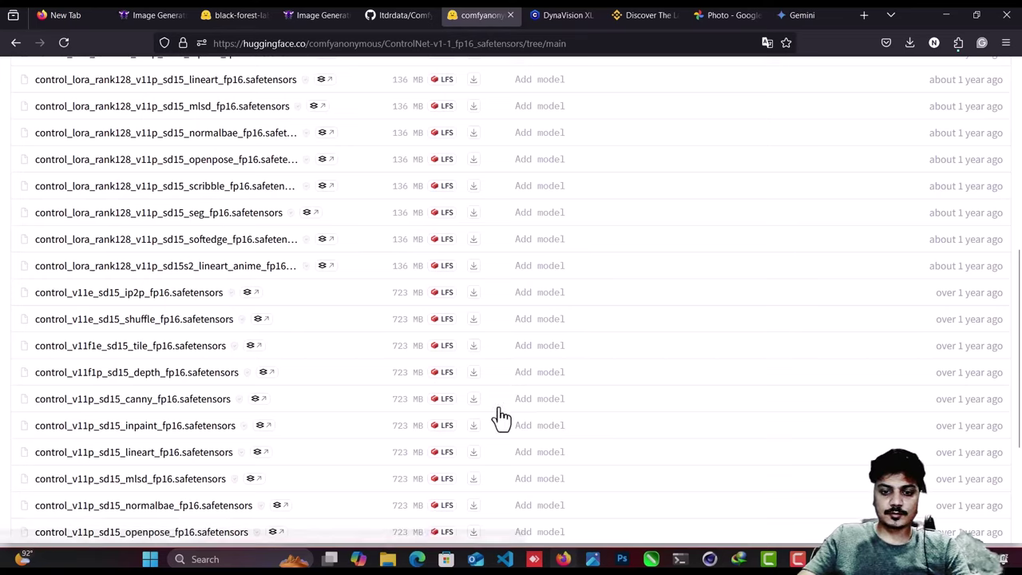
left_click(445, 559)
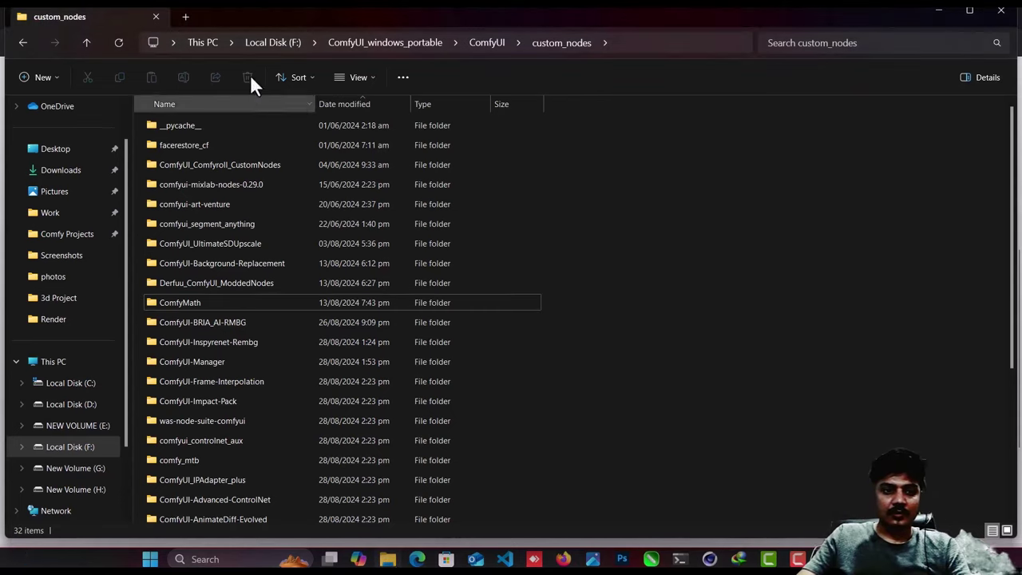
Browse to ComfyUI\models\controlnet to review its nine model files, then minimise File Explorer.
left_click(408, 562)
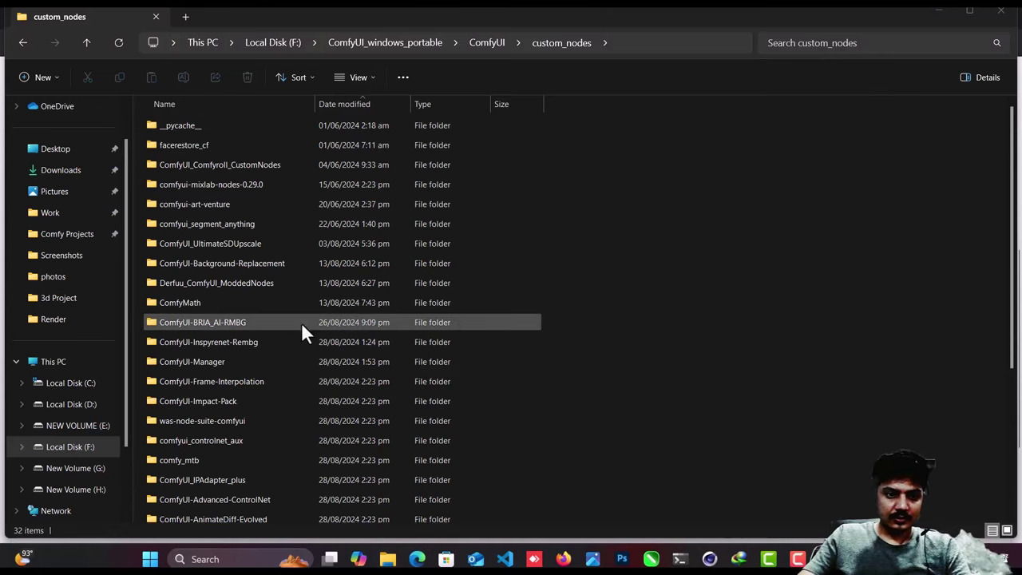
left_click(498, 44)
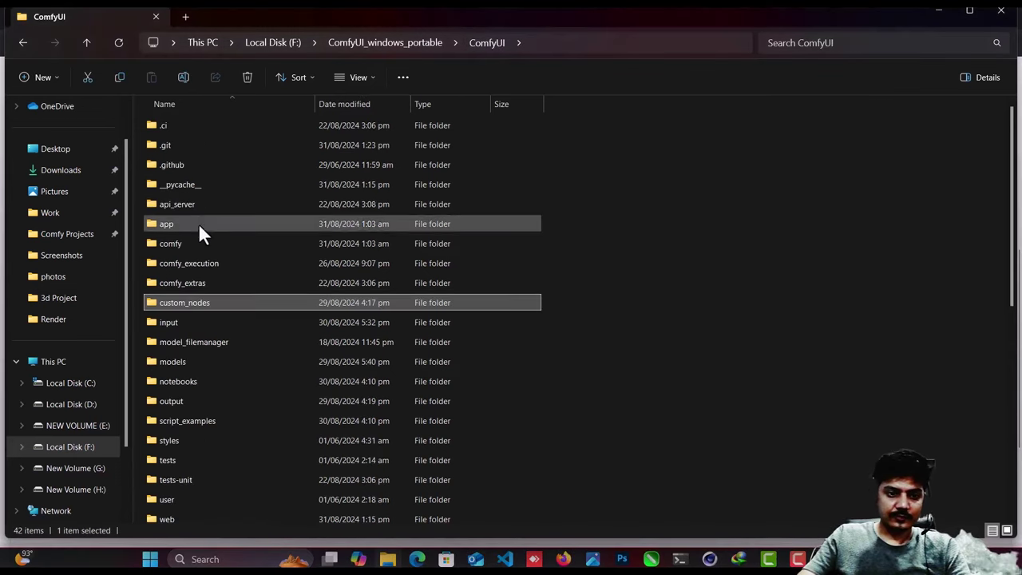
scroll(200, 226, "down", 2)
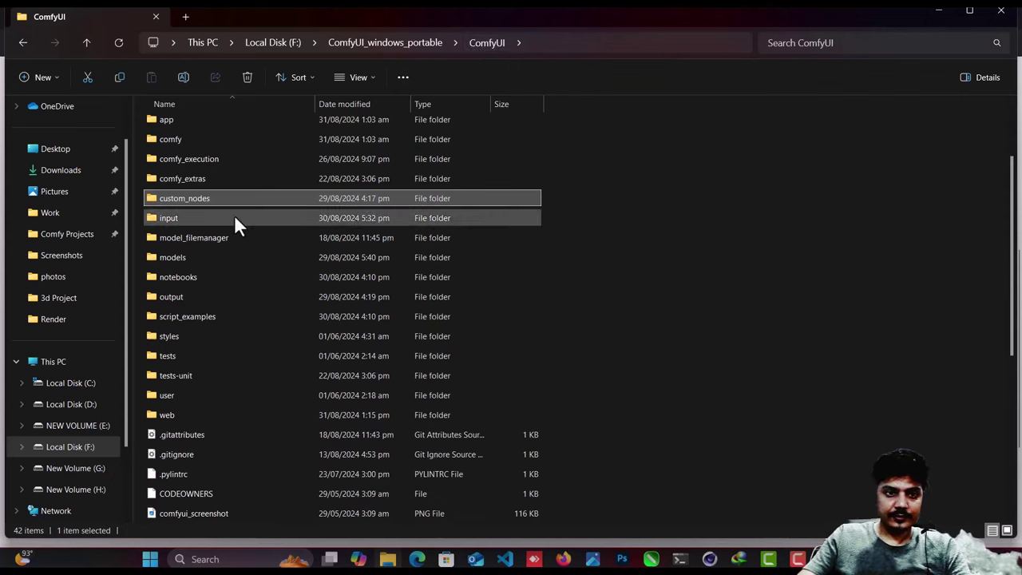
left_click(198, 257)
double_click(198, 257)
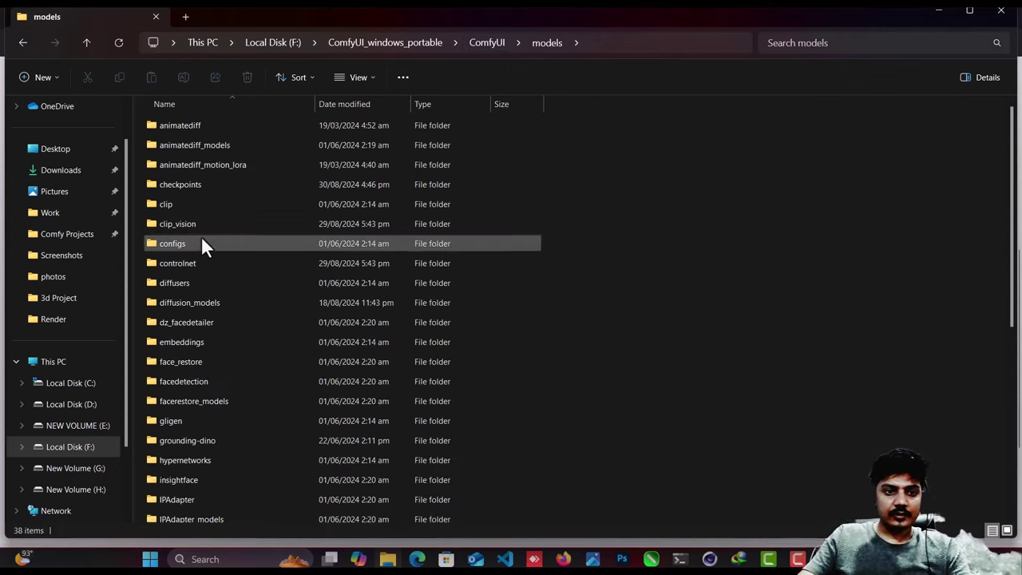
left_click(201, 243)
double_click(201, 264)
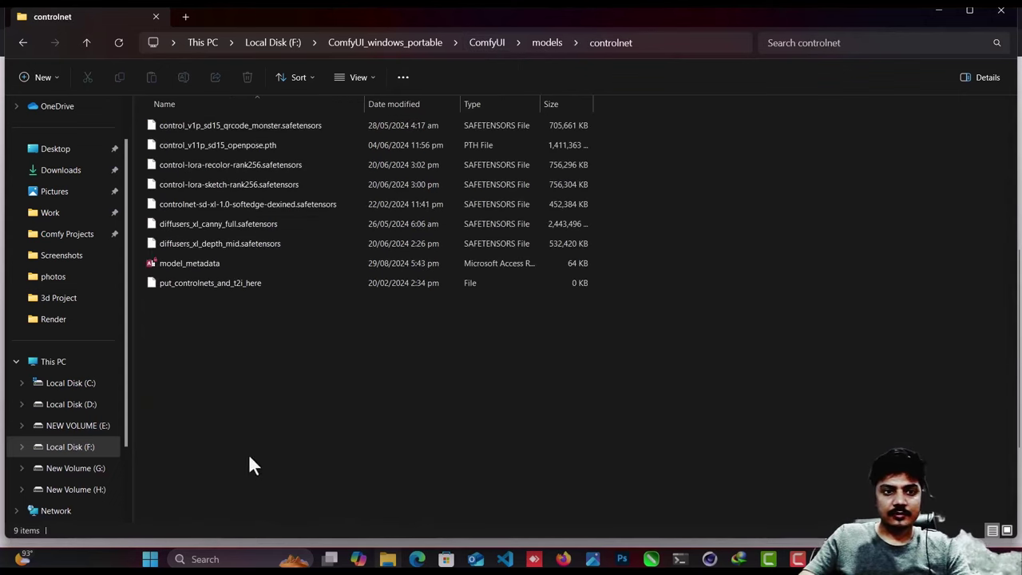
left_click(938, 12)
Look over the DynaVision XL checkpoint page on Civitai, then return to SwarmUI's Comfy Workflow.
left_click(560, 17)
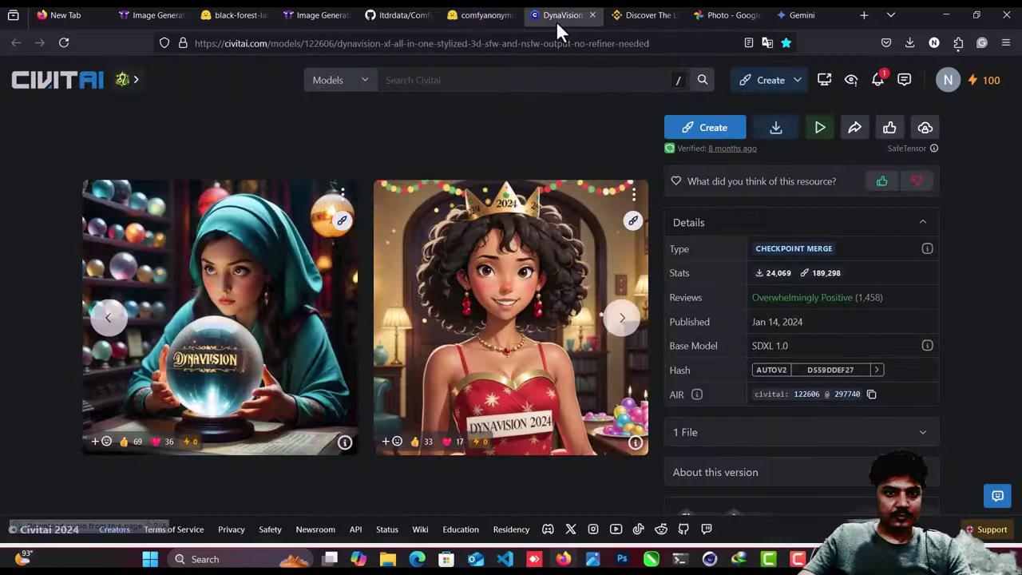
scroll(4, 190, "up", 3)
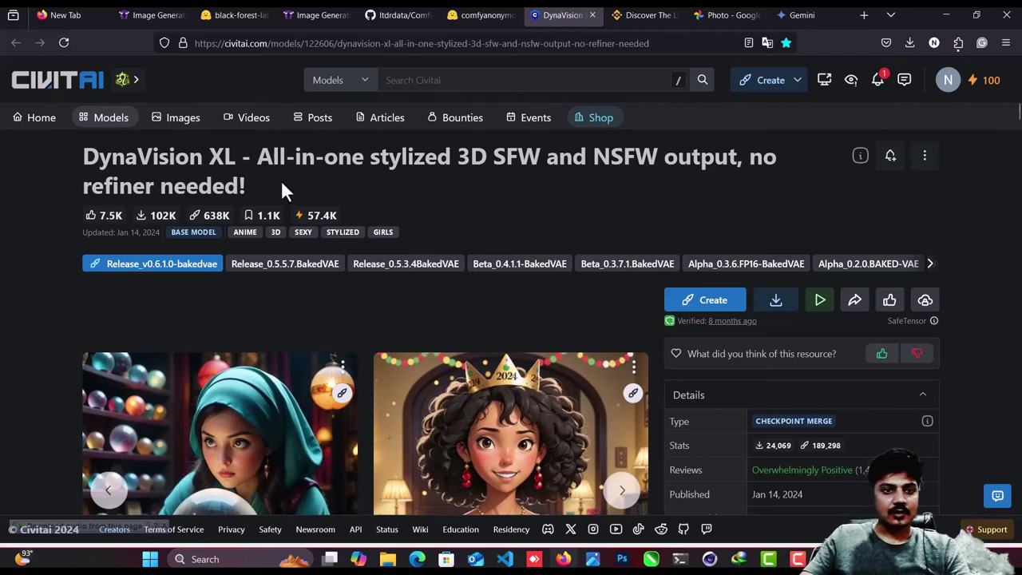
left_click(480, 15)
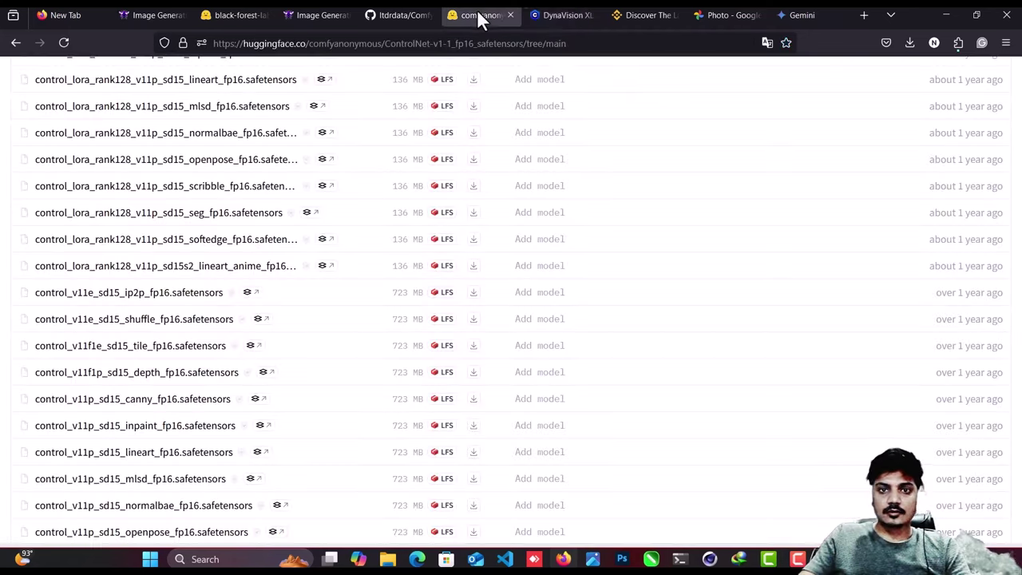
left_click(557, 14)
left_click(313, 15)
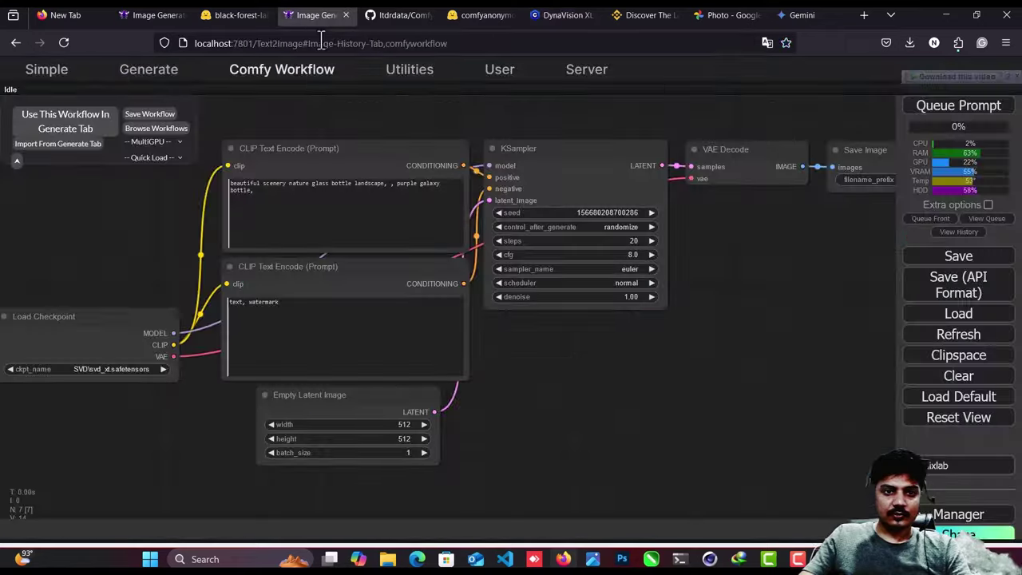
Disable ControlNet in SwarmUI's Generate parameters and switch to Cinema 4D.
left_click(143, 74)
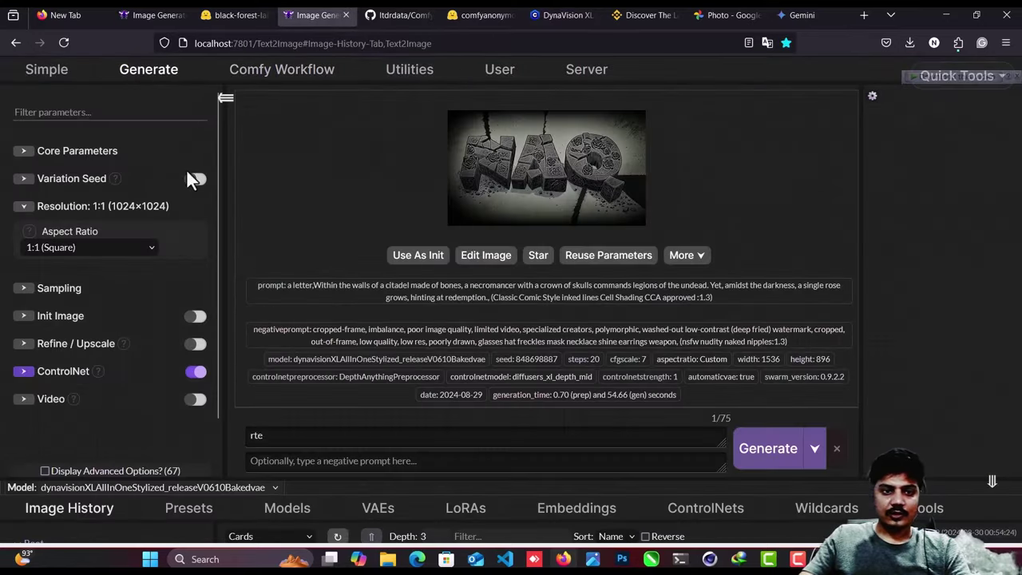
left_click(195, 373)
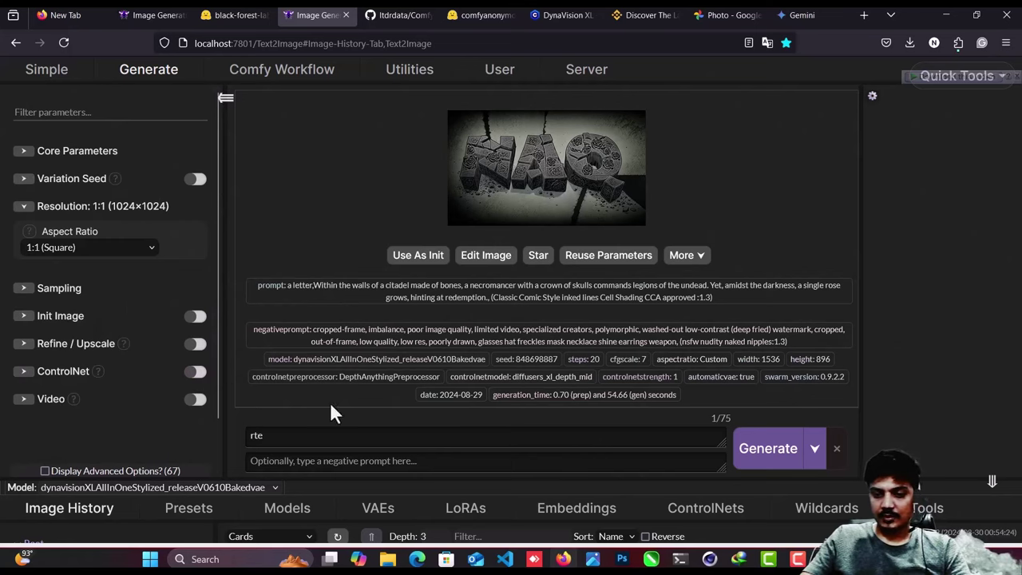
left_click(710, 559)
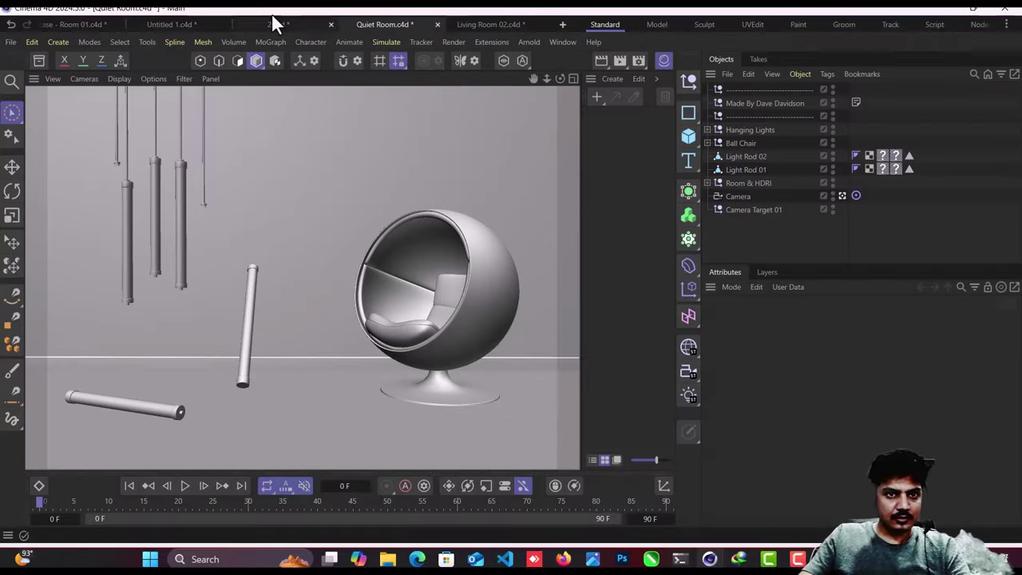
Bring the Quiet Room.c4d ball-chair scene to the front and maximise its viewport.
left_click(274, 18)
left_click(200, 22)
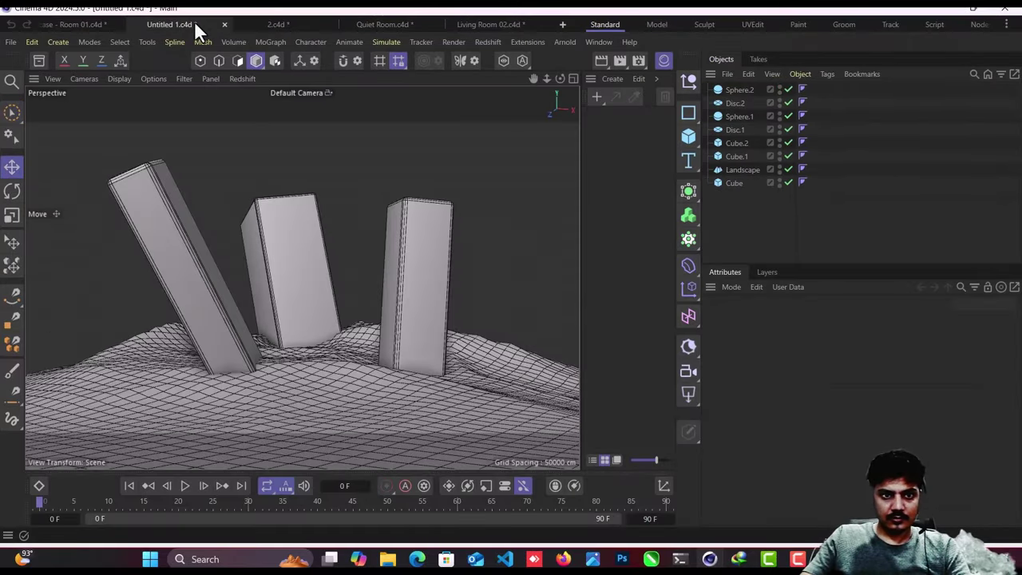
left_click(437, 25)
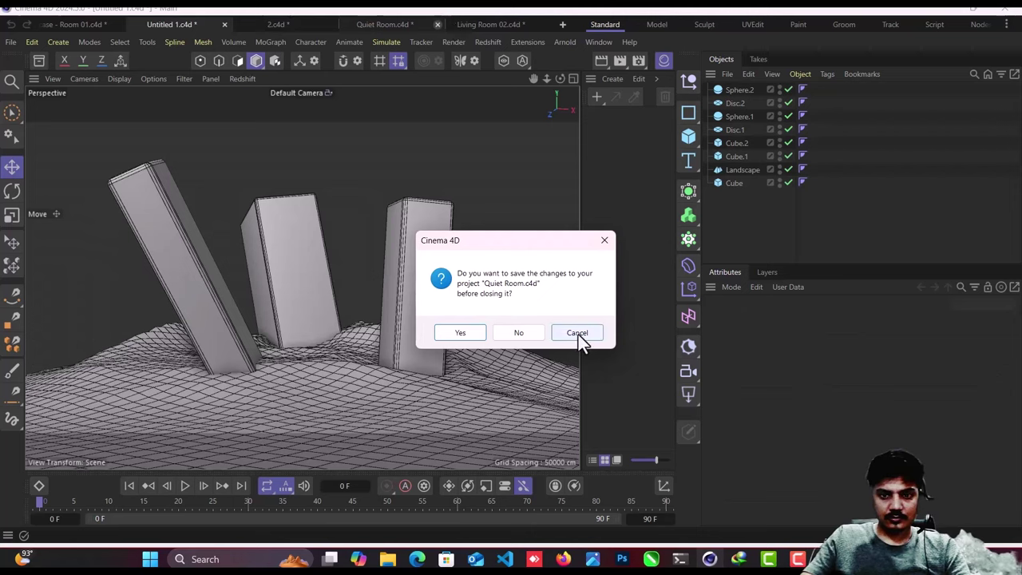
left_click(579, 334)
left_click(429, 22)
left_click(460, 24)
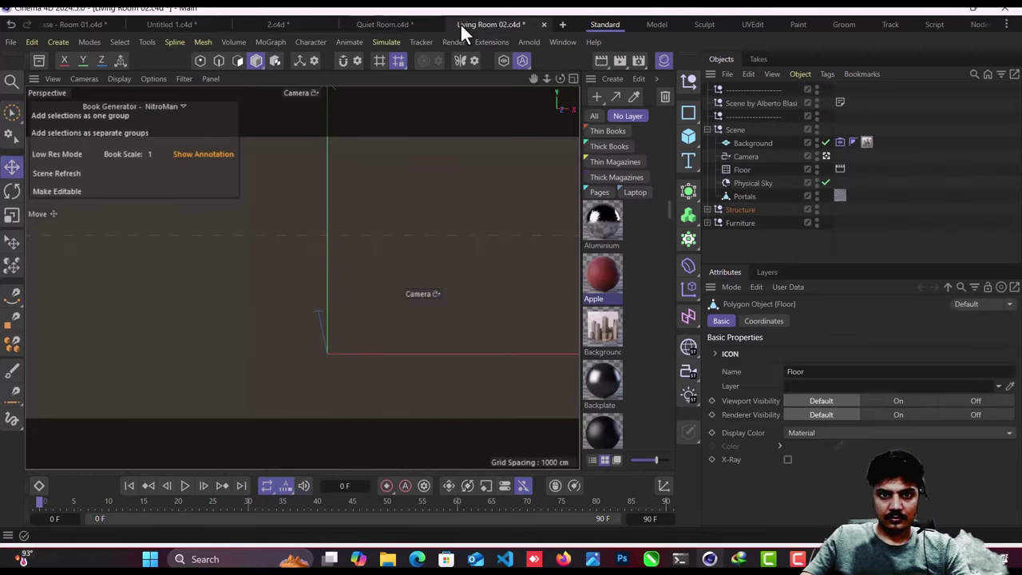
left_click(384, 25)
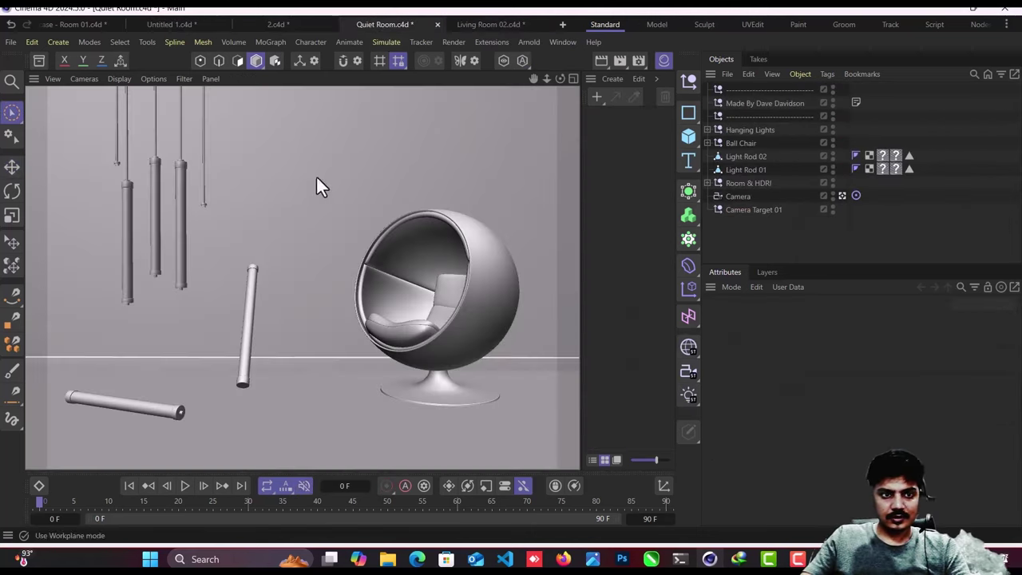
key("ctrl+Tab")
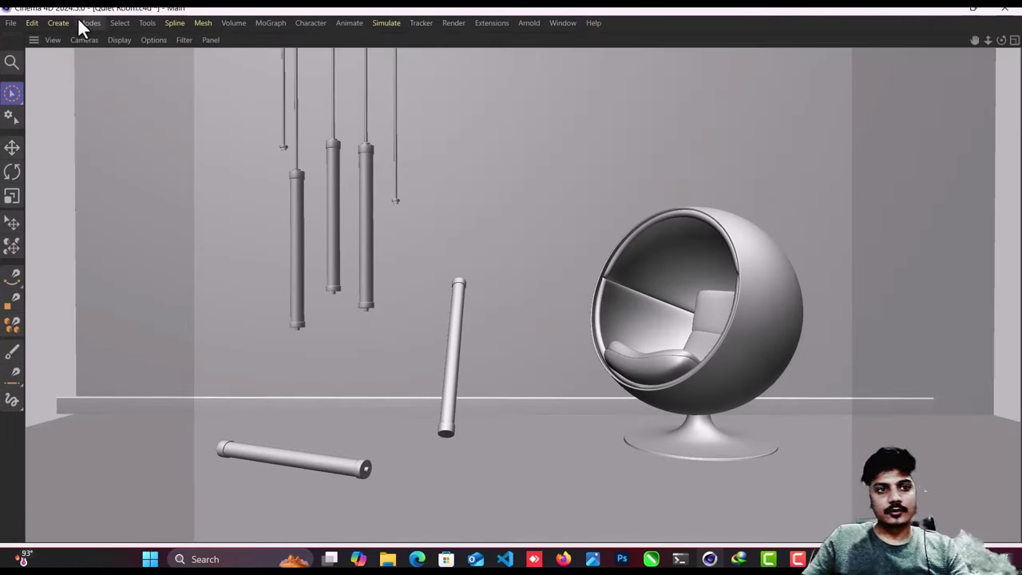
Check the viewport Options and Filter menus, then screenshot the ball-chair viewport with Win+Shift+S.
left_click(142, 34)
left_click(142, 34)
left_click(120, 40)
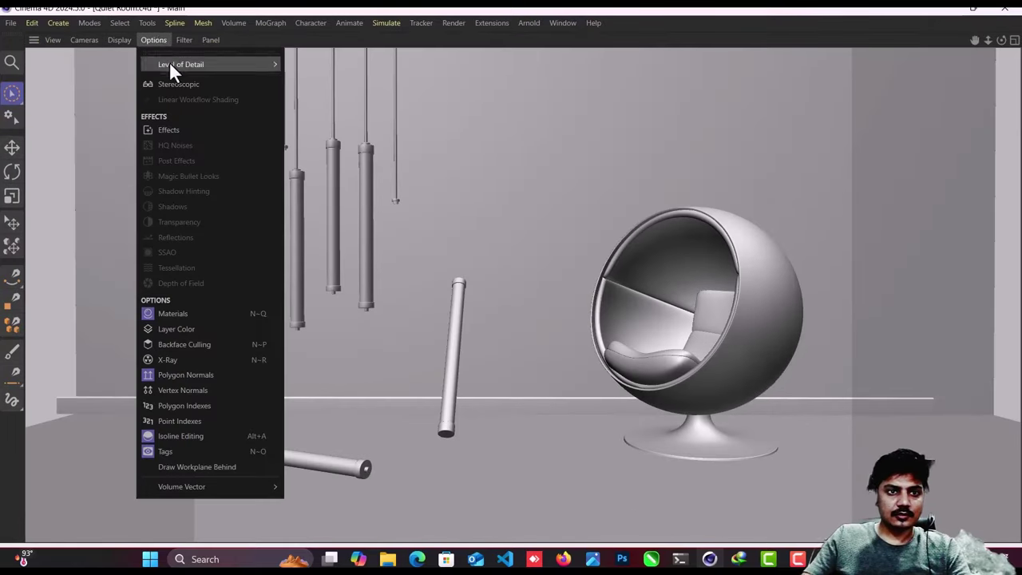
mouse_move(183, 41)
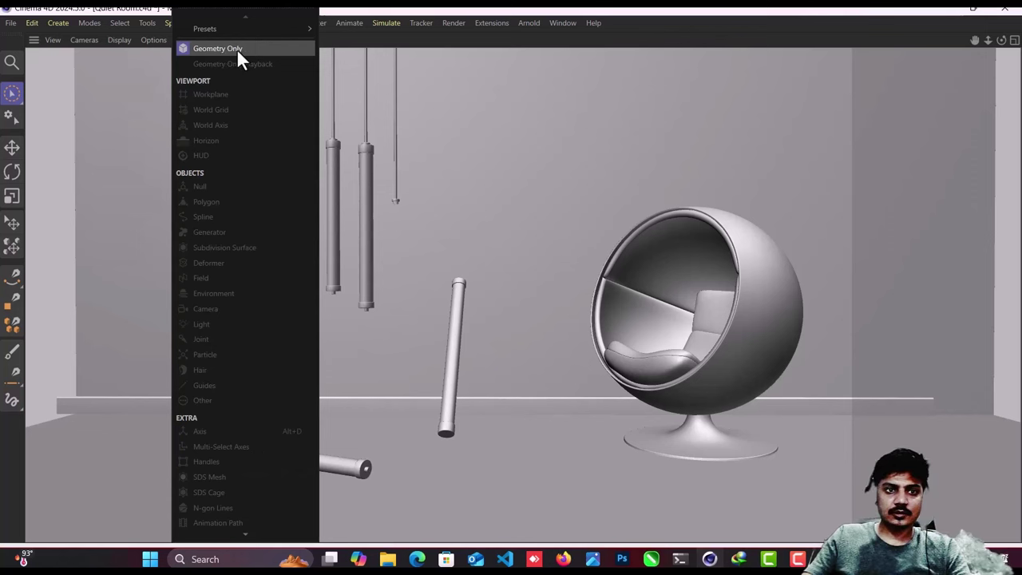
left_click(356, 120)
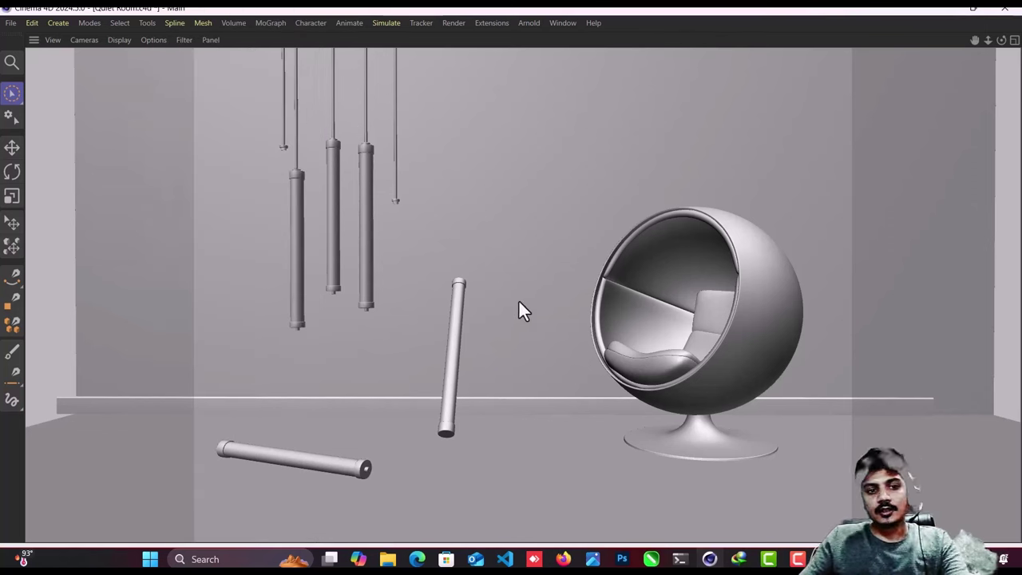
key("super+shift+s")
left_click_drag(194, 53, 847, 538)
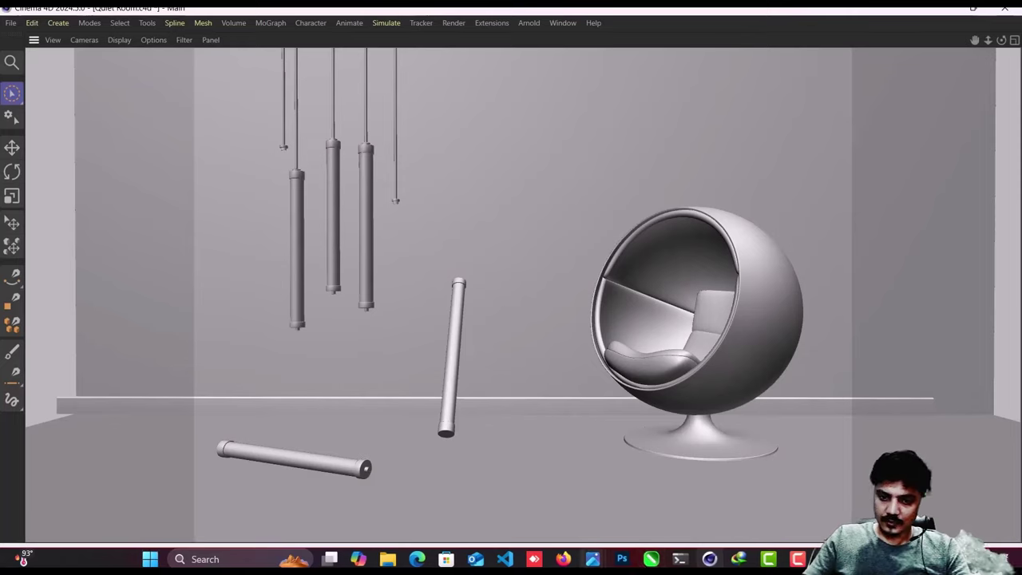
key("alt+Tab")
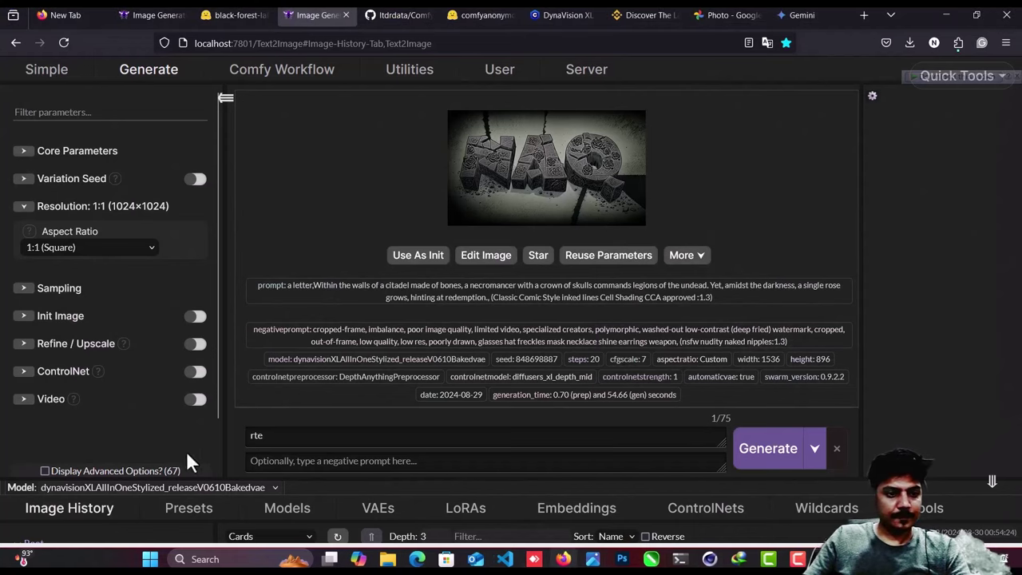
Turn ControlNet on and paste the captured ball-chair screenshot as its input image.
left_click(196, 372)
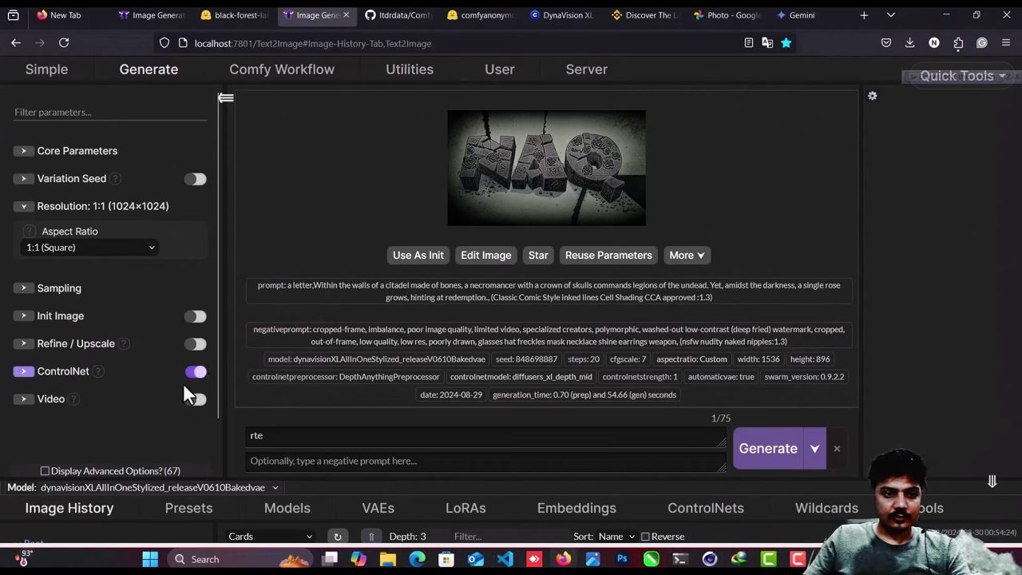
left_click(23, 371)
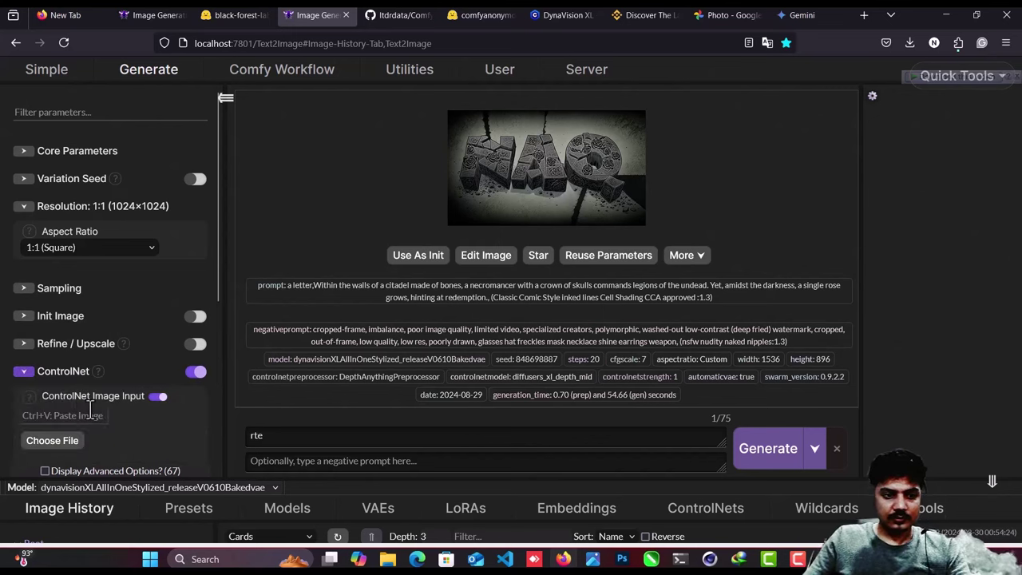
left_click(90, 411)
key("ctrl+v")
scroll(136, 410, "down", 3)
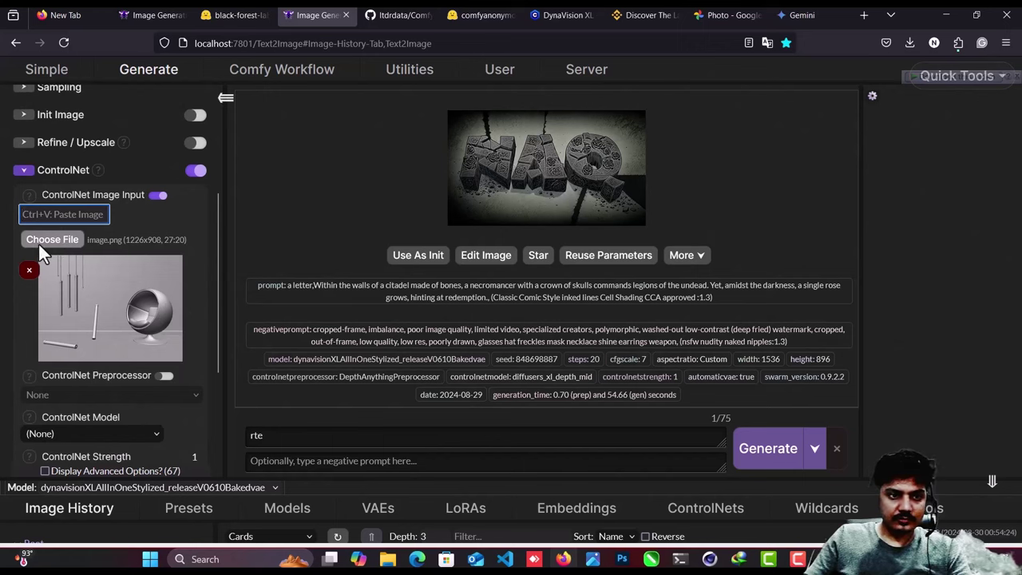
scroll(93, 288, "down", 2)
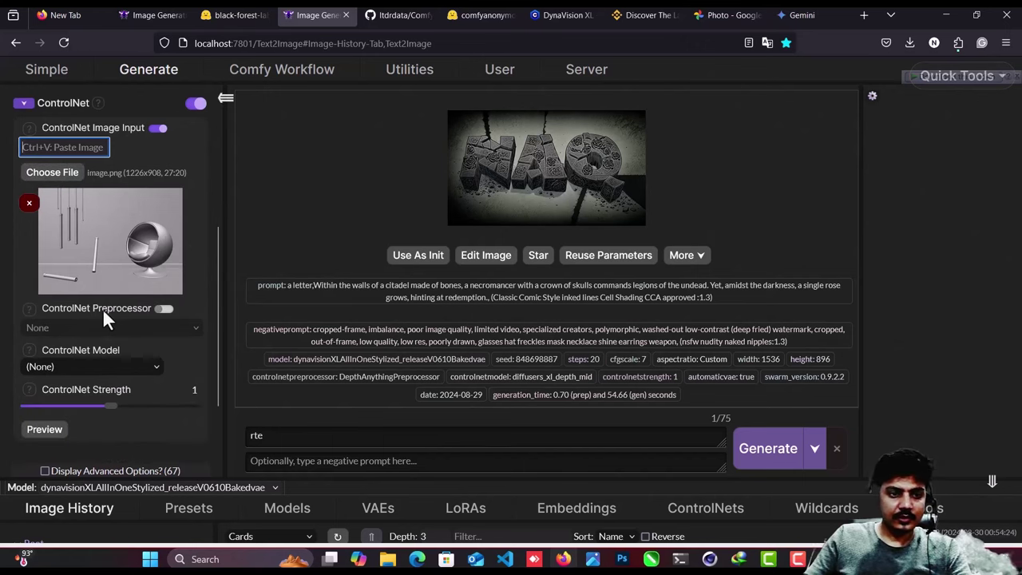
Enable the DepthAnythingPreprocessor and select the diffusers_xl_depth_mid ControlNet model.
left_click(163, 308)
left_click(164, 328)
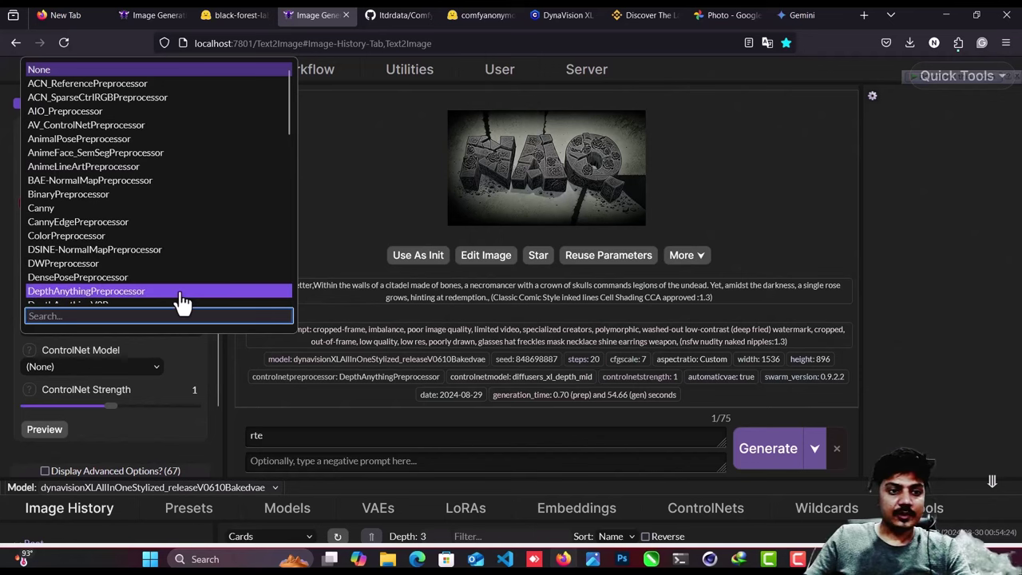
left_click(101, 293)
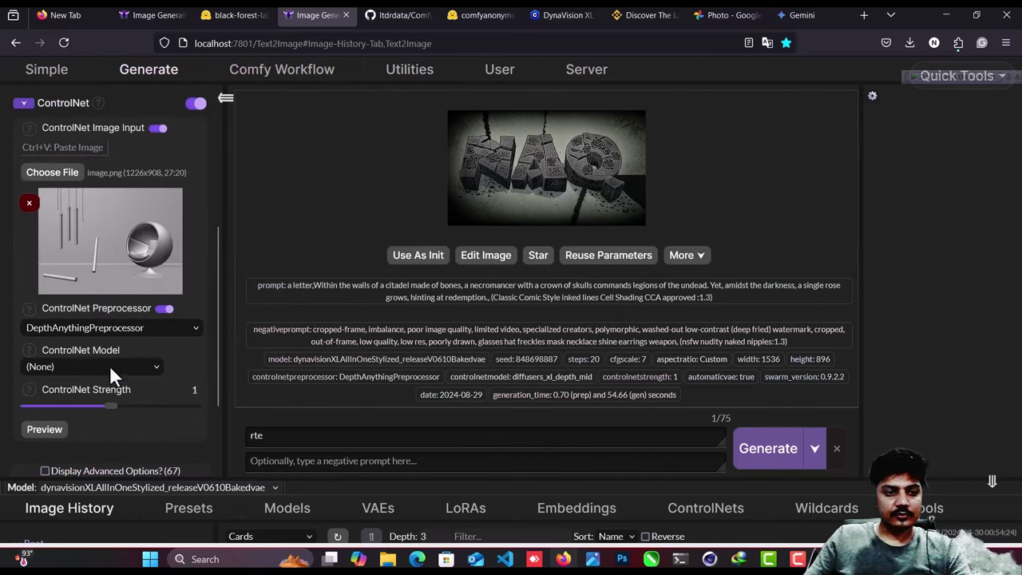
left_click(111, 365)
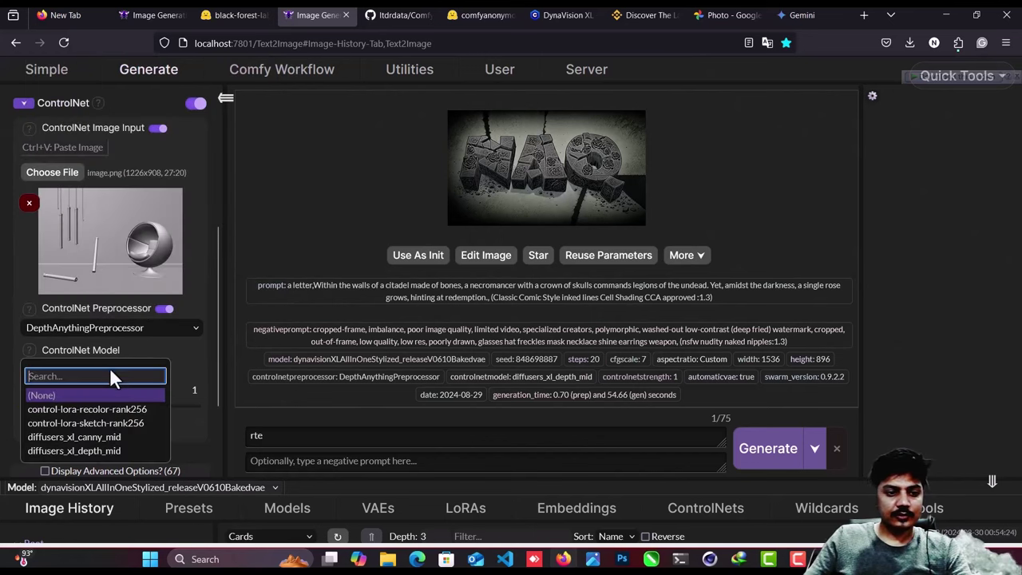
left_click(107, 454)
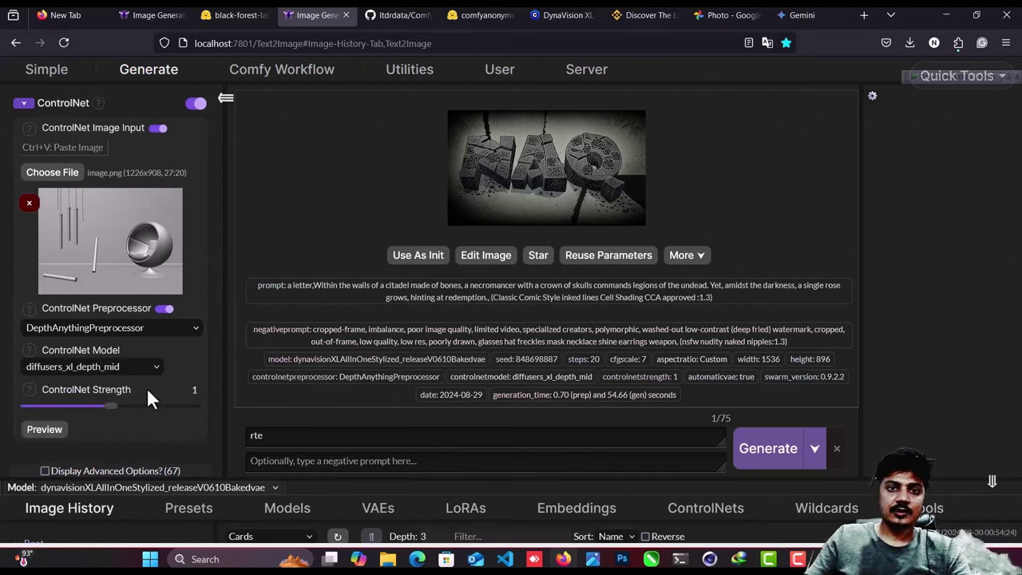
left_click(482, 13)
key("ctrl+shift+Tab")
key("ctrl+shift+Tab")
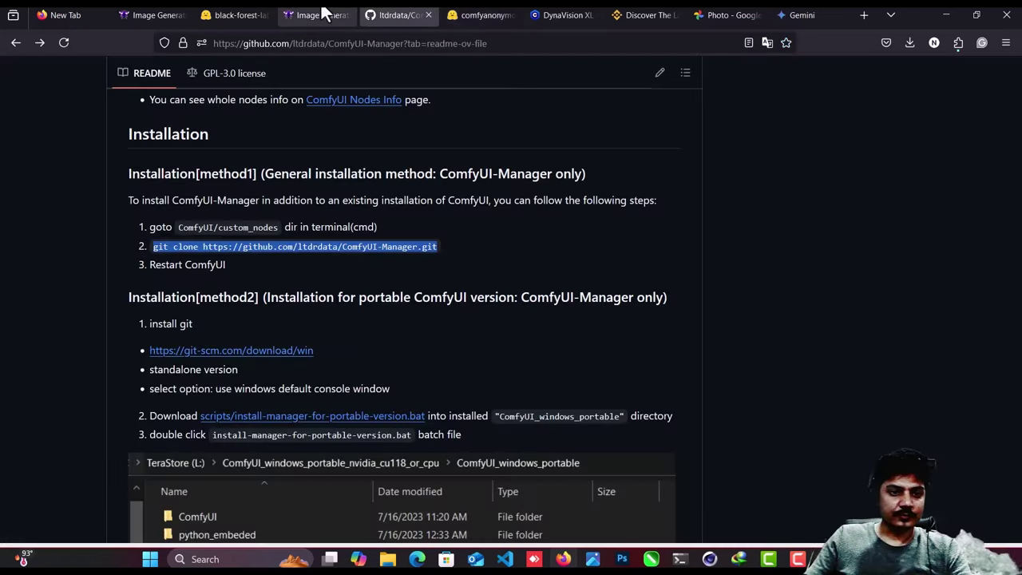
scroll(111, 424, "down", 2)
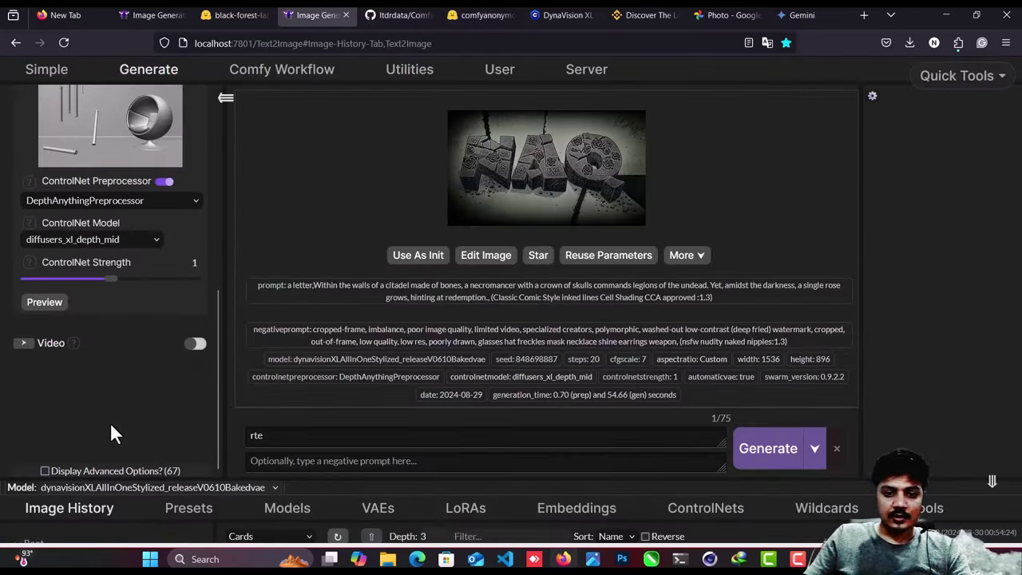
left_click(175, 489)
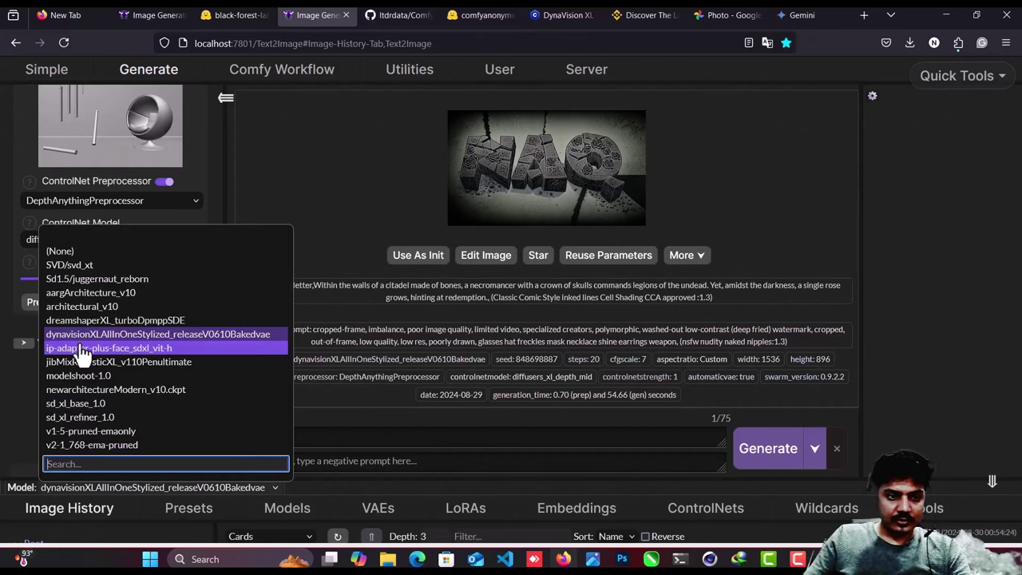
Close the model list keeping dynavisionXL, and scroll the parameter panel up to Resolution.
left_click(113, 337)
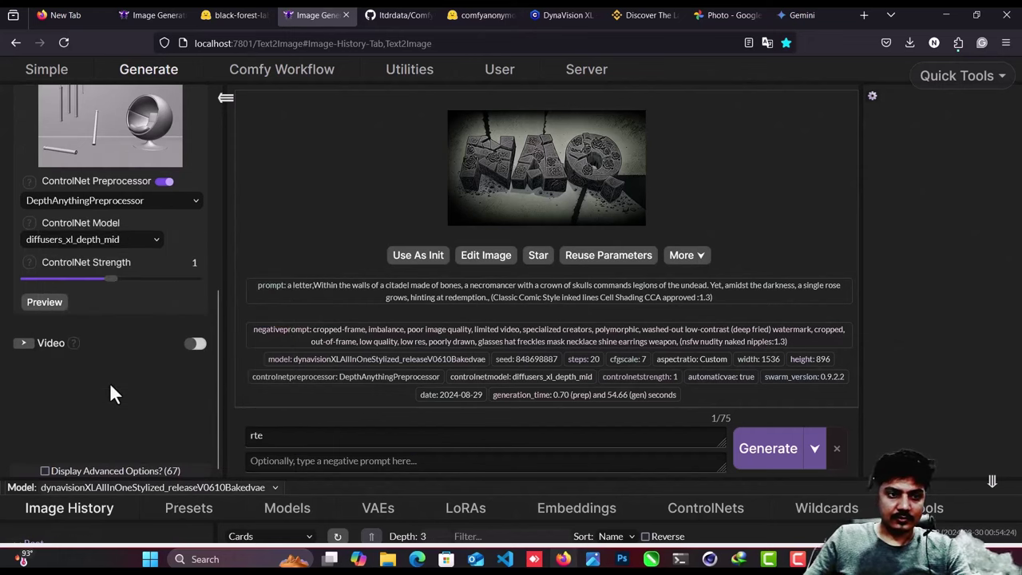
scroll(109, 382, "up", 4)
scroll(150, 195, "up", 1)
scroll(151, 202, "down", 2)
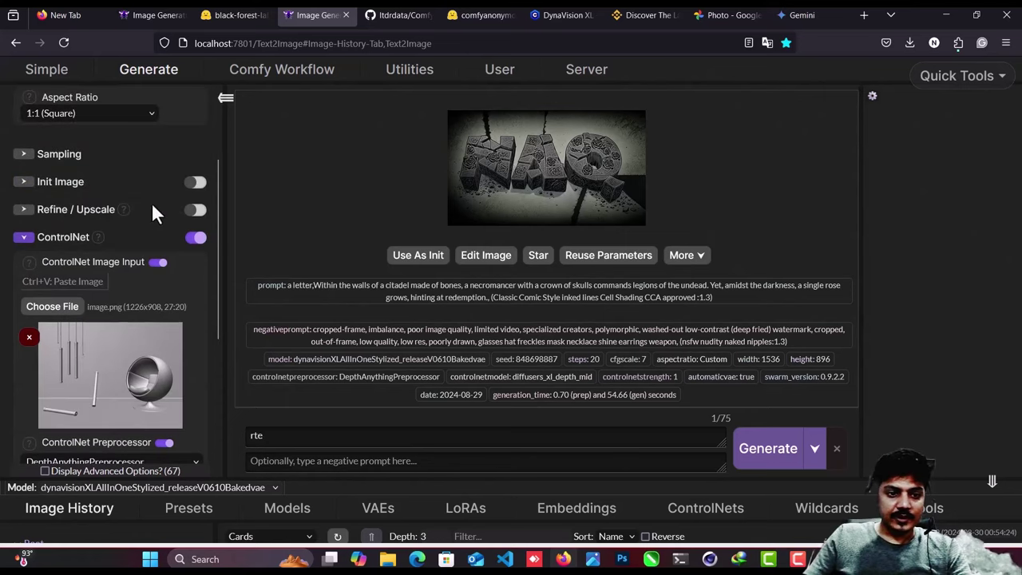
scroll(139, 301, "up", 2)
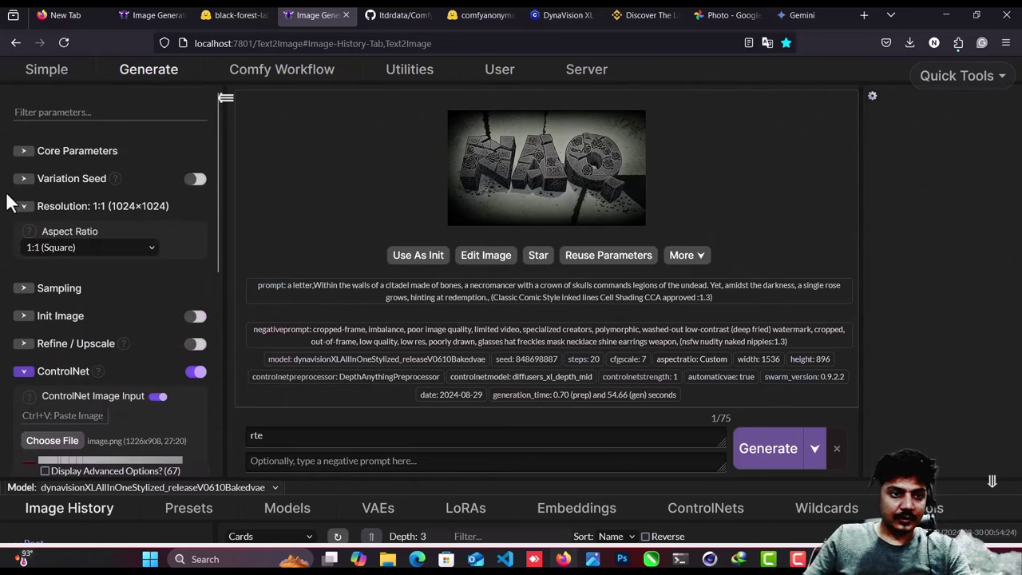
scroll(157, 224, "down", 2)
scroll(158, 230, "down", 1)
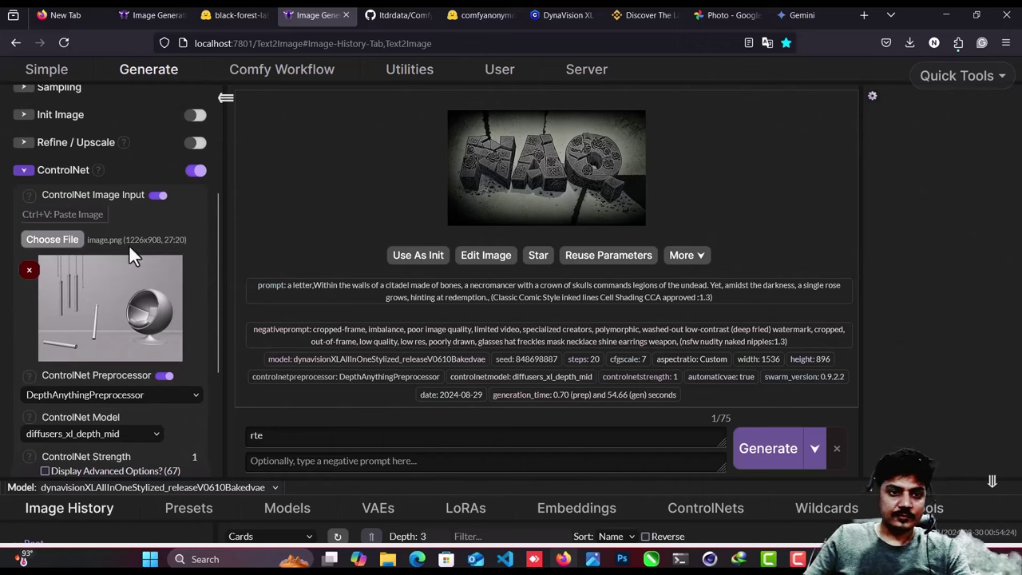
scroll(129, 244, "up", 1)
scroll(87, 172, "up", 1)
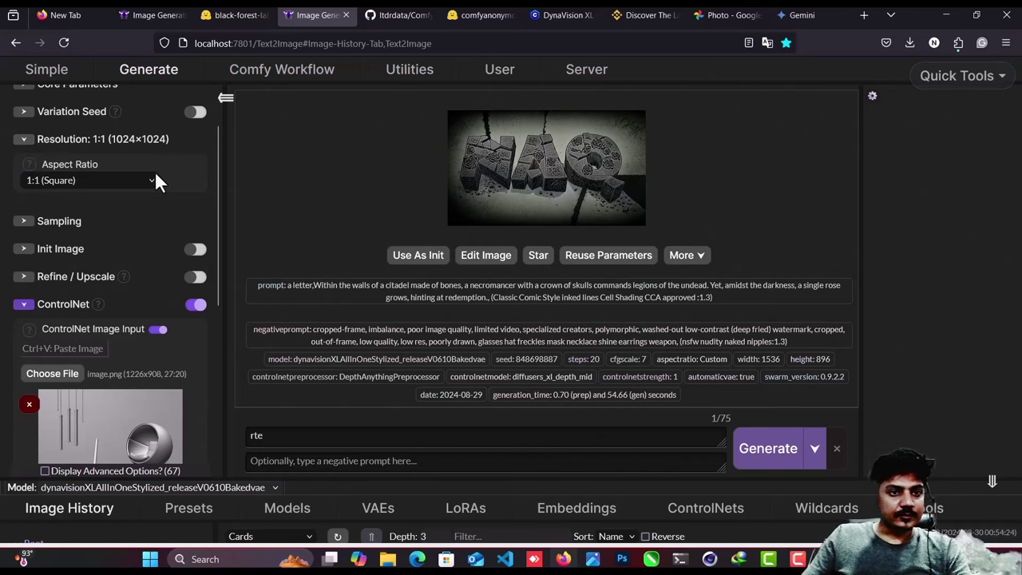
Set the aspect ratio to Custom with width 1226 and height 908.
left_click(24, 140)
left_click(24, 140)
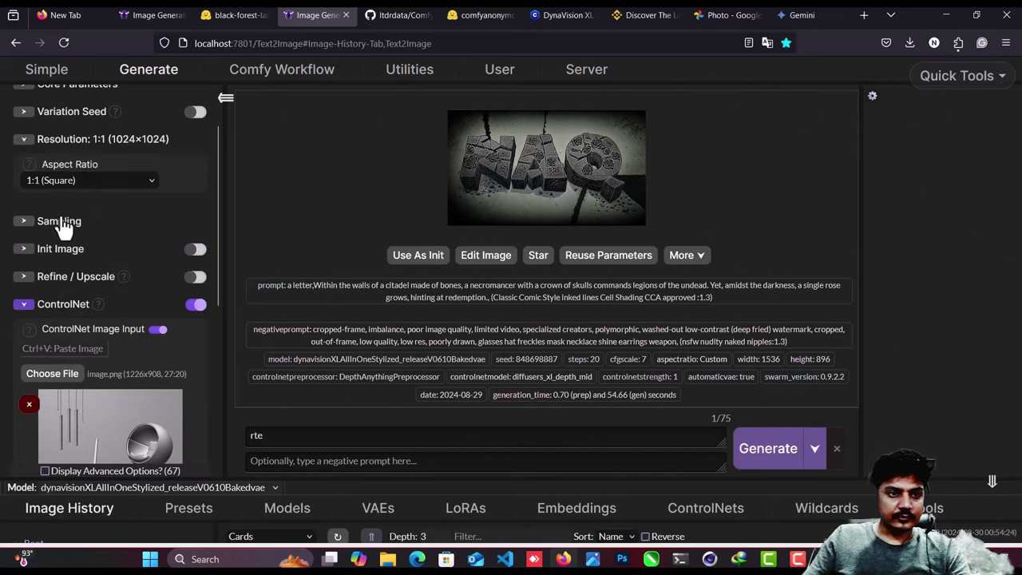
left_click(69, 178)
left_click(76, 364)
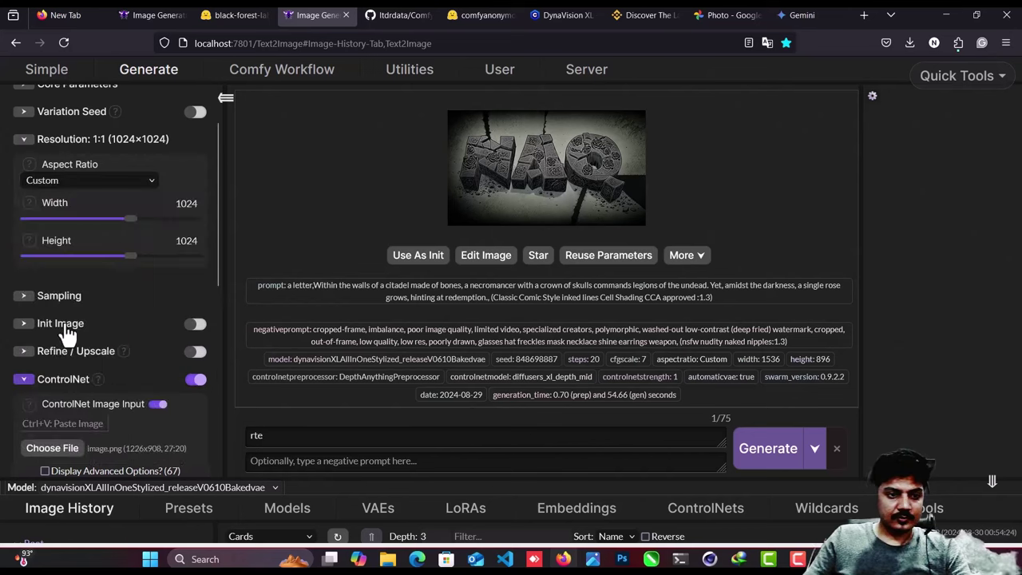
scroll(67, 332, "down", 2)
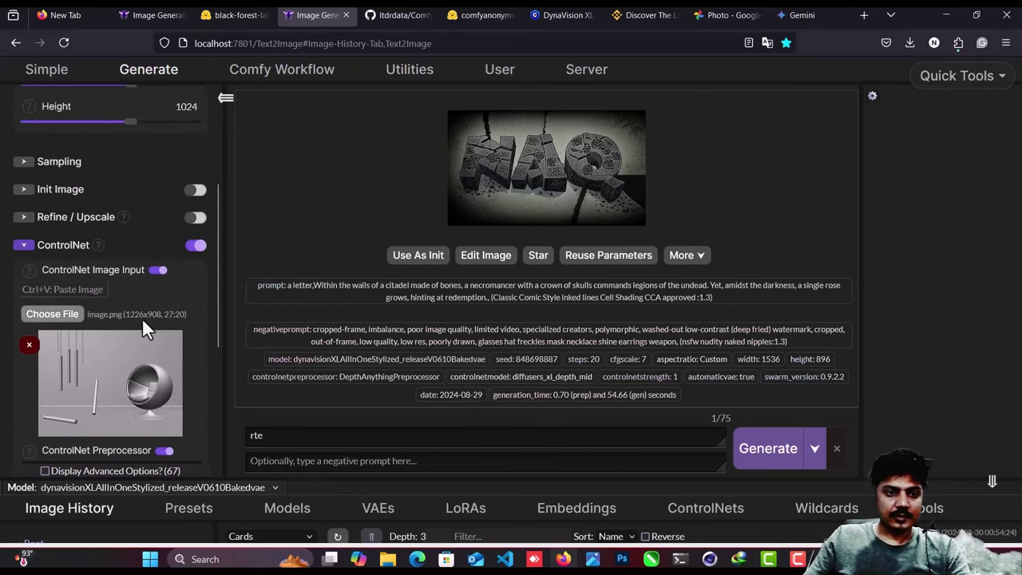
scroll(137, 334, "up", 1)
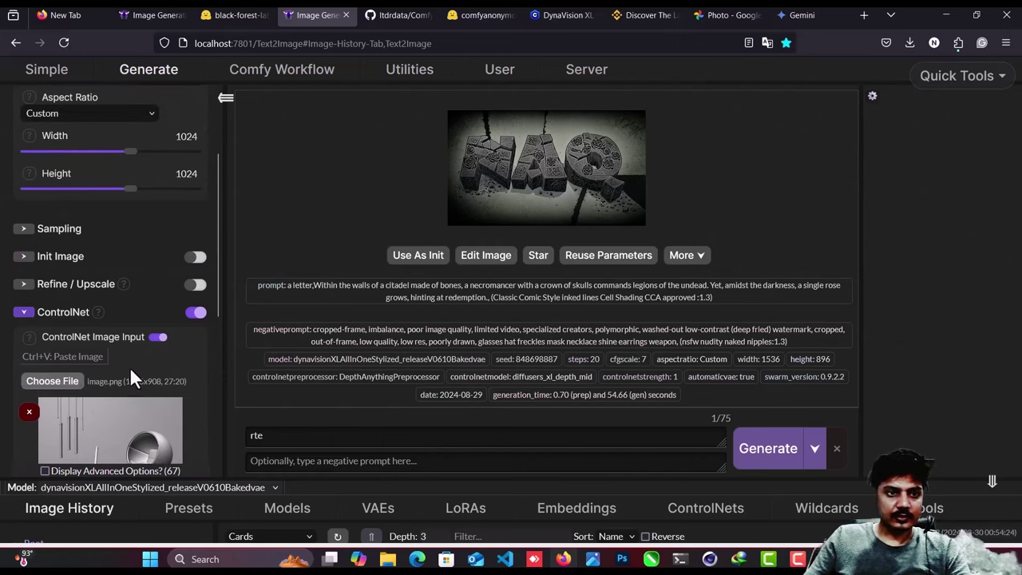
scroll(132, 376, "up", 1)
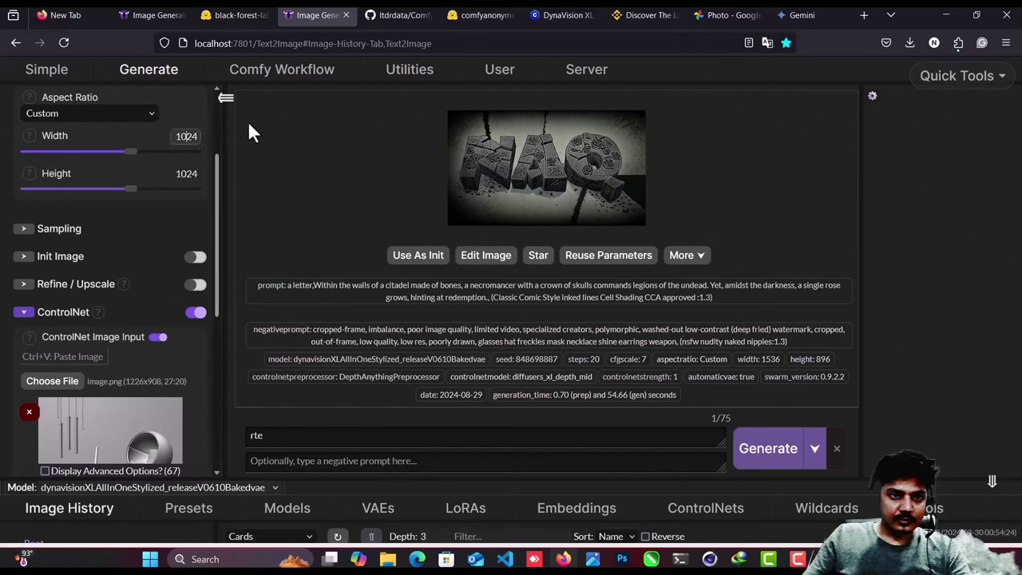
type("1226")
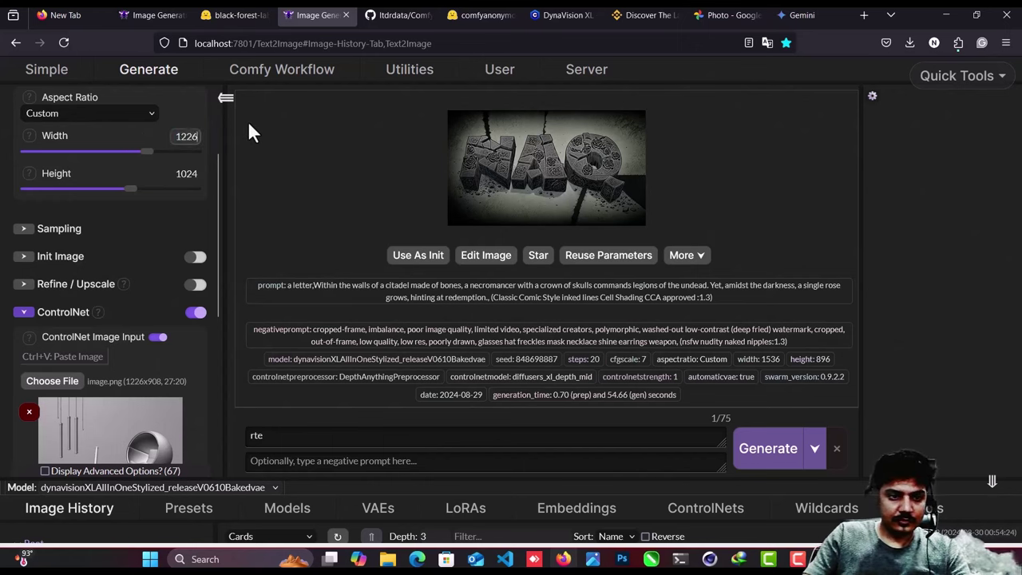
double_click(187, 174)
type("908")
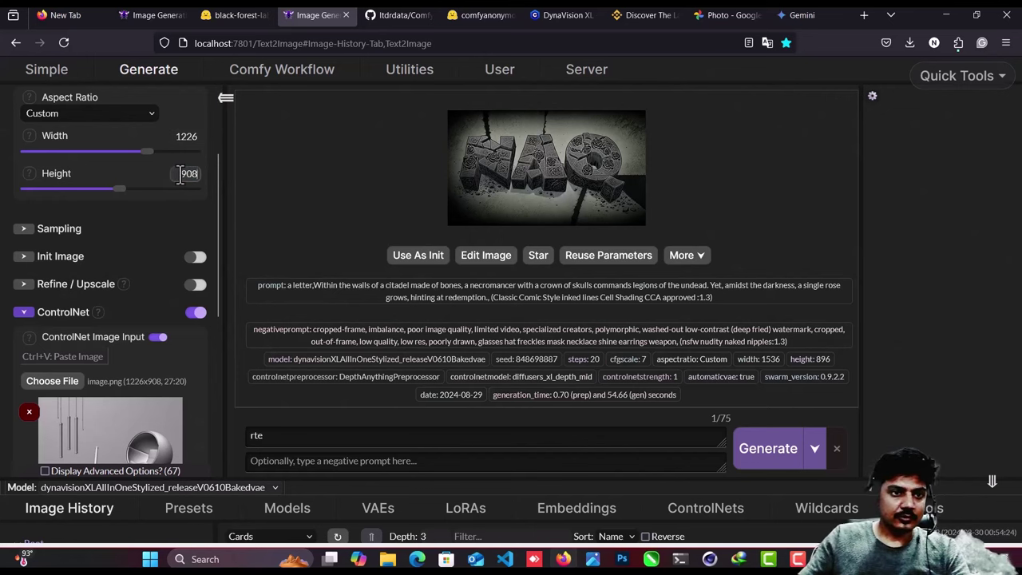
scroll(57, 192, "down", 3)
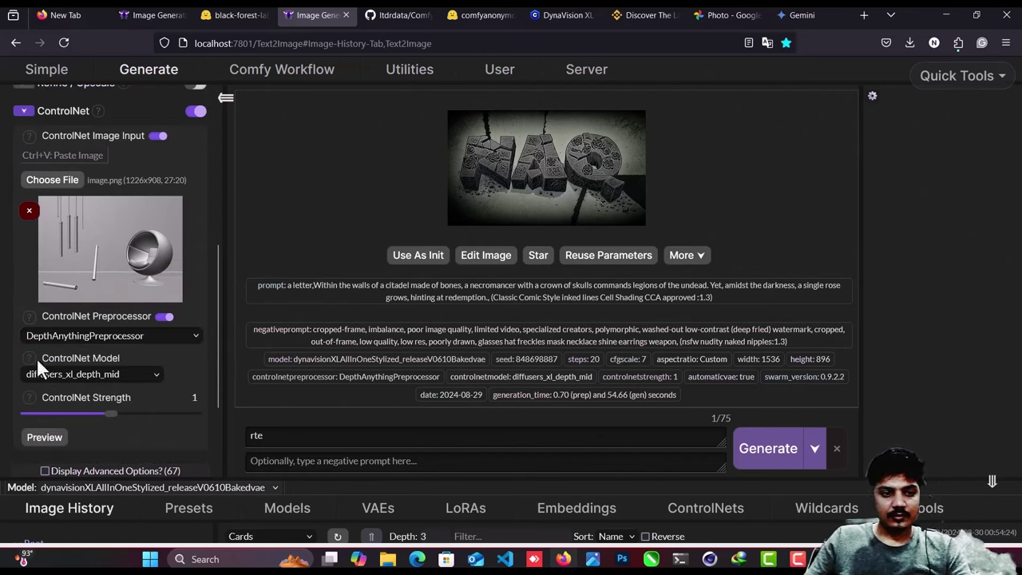
scroll(91, 411, "down", 1)
scroll(110, 323, "up", 2)
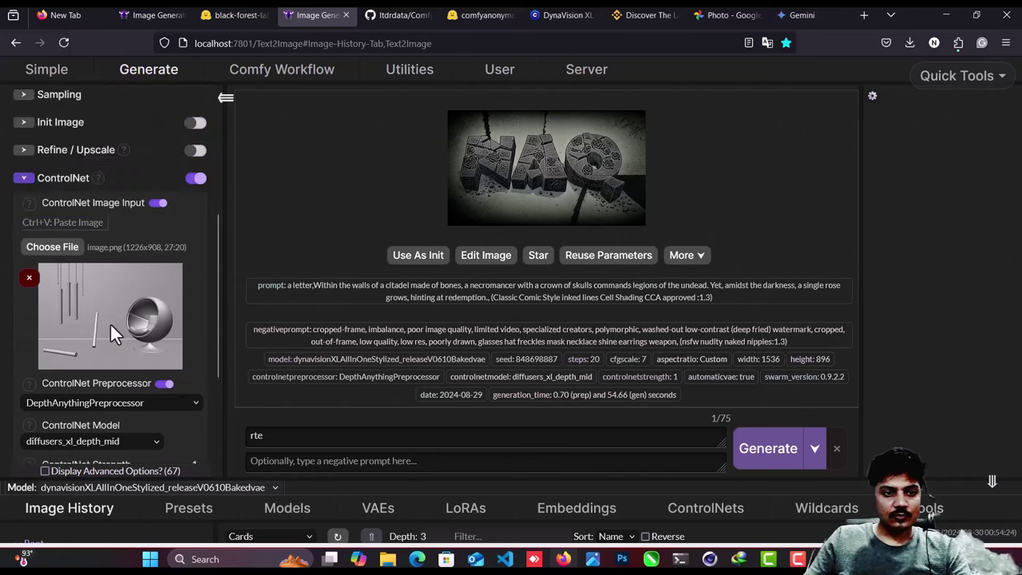
scroll(136, 369, "down", 3)
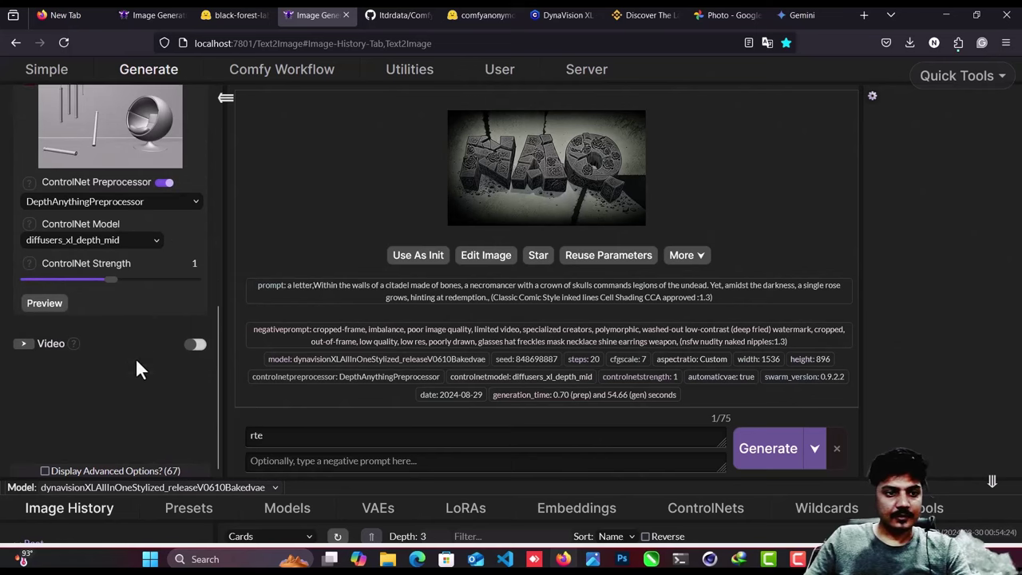
Run the ControlNet depth preprocessor preview on the input image and let it queue.
left_click(46, 307)
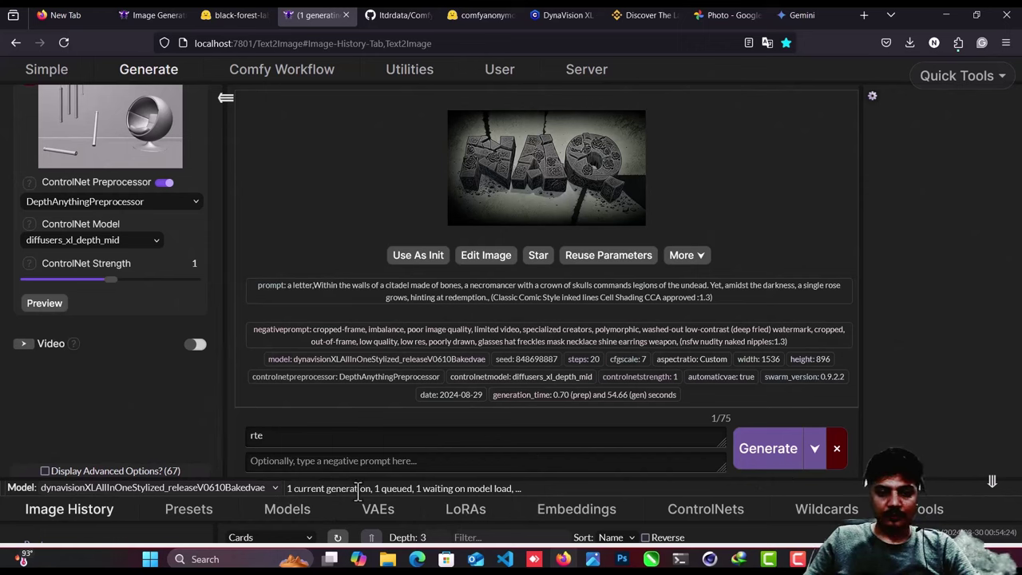
scroll(87, 319, "up", 2)
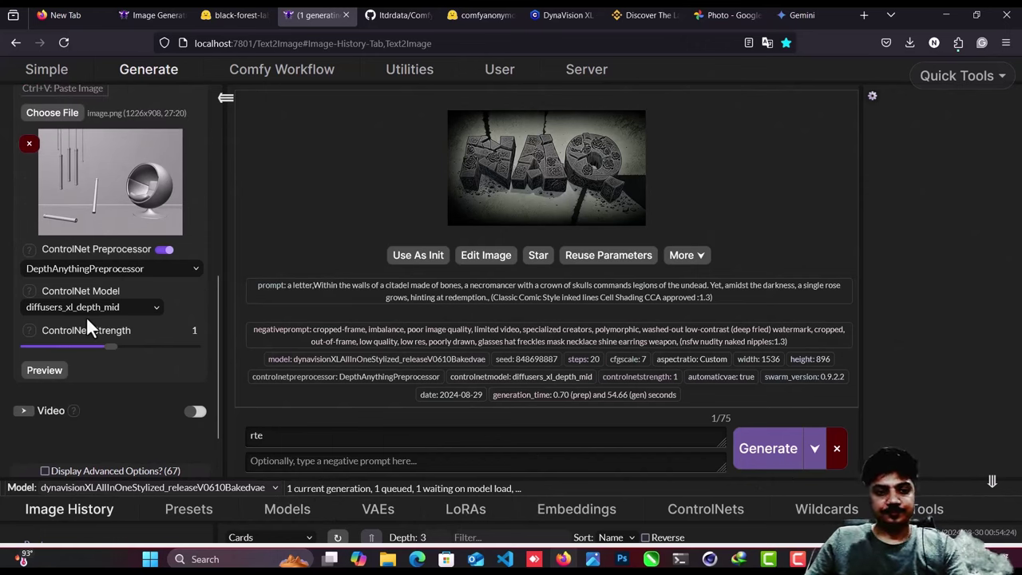
scroll(86, 319, "up", 2)
scroll(85, 321, "down", 2)
scroll(85, 321, "up", 1)
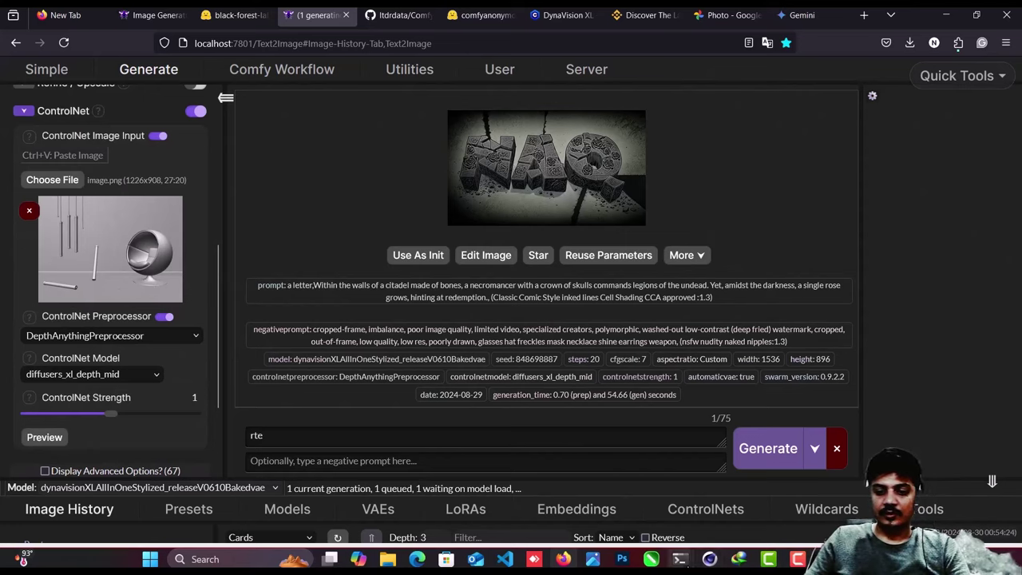
Close the two extra Administrator terminal windows.
mouse_move(679, 559)
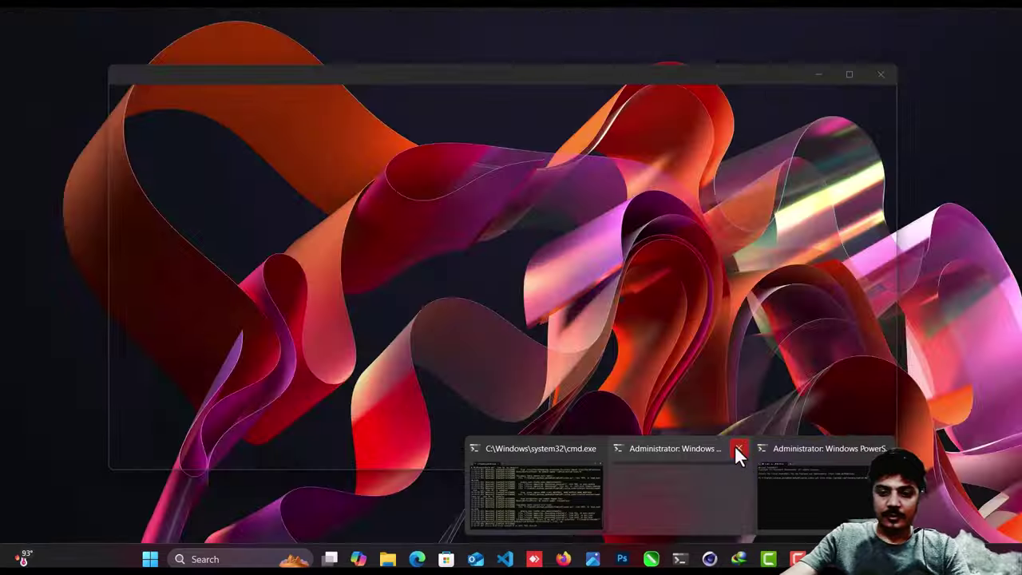
left_click(735, 448)
left_click(801, 448)
Read the ComfyUI log in the cmd.exe console, then return to SwarmUI's Generate page.
left_click(682, 473)
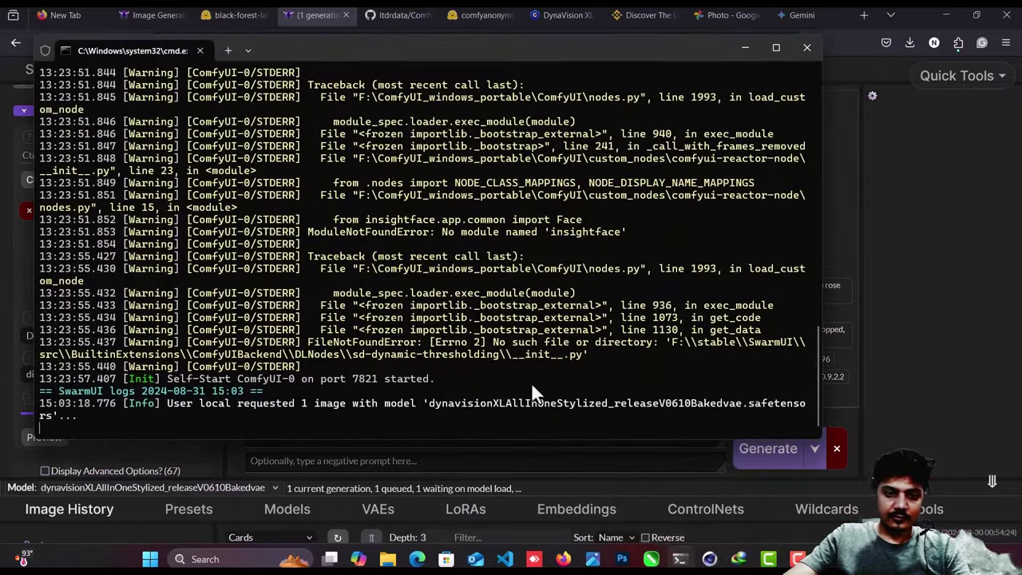
left_click(206, 461)
scroll(197, 433, "down", 1)
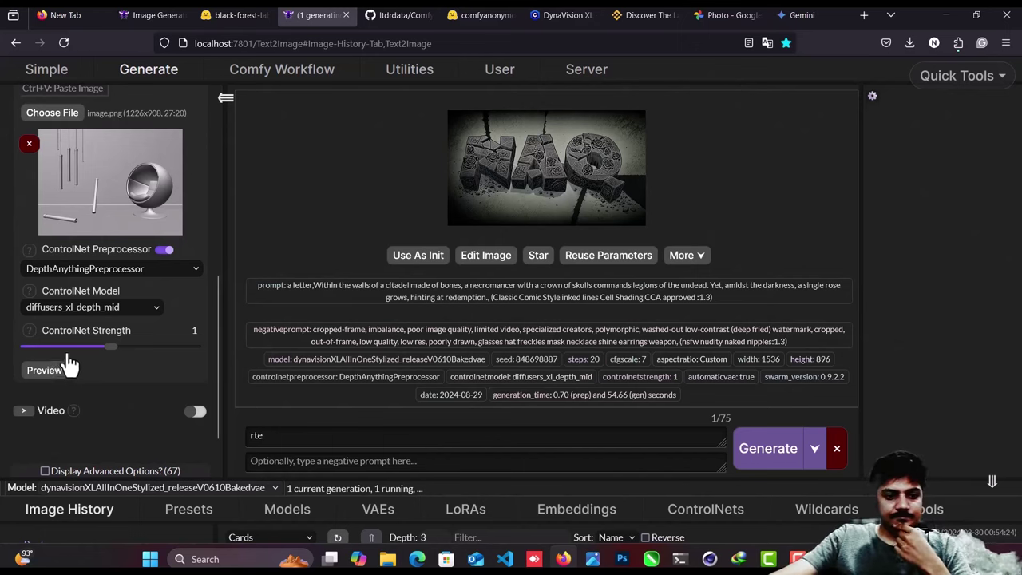
scroll(77, 357, "up", 5)
Resume the paused flux1-dev.safetensors download in IDM at about 33.7%, then hide its window.
mouse_move(763, 559)
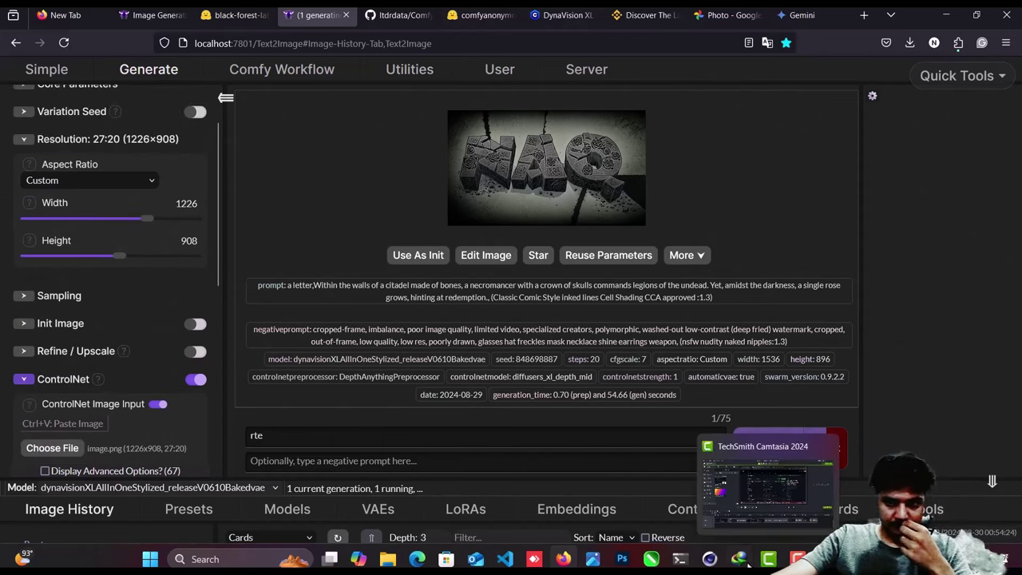
left_click(738, 491)
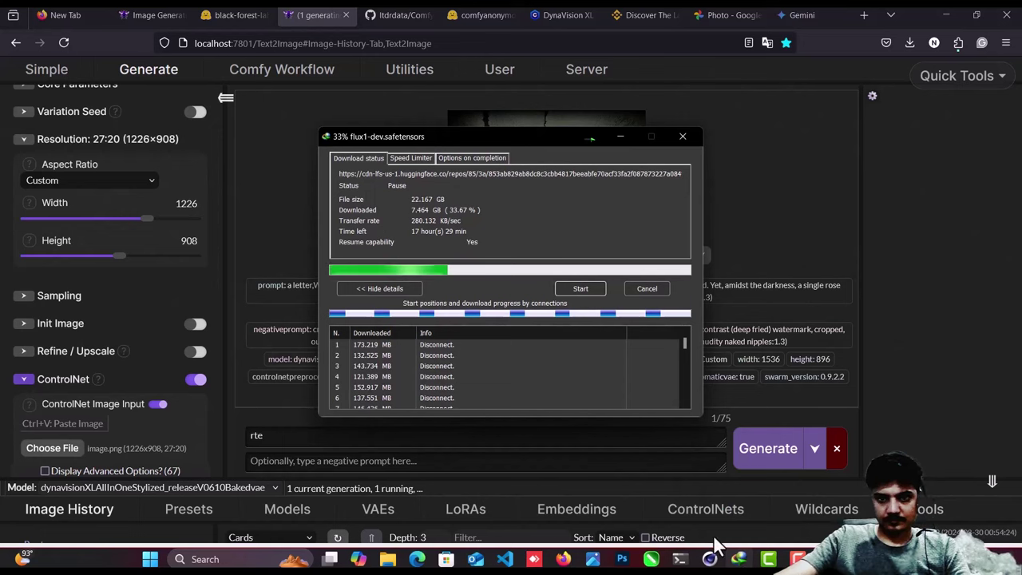
left_click(567, 289)
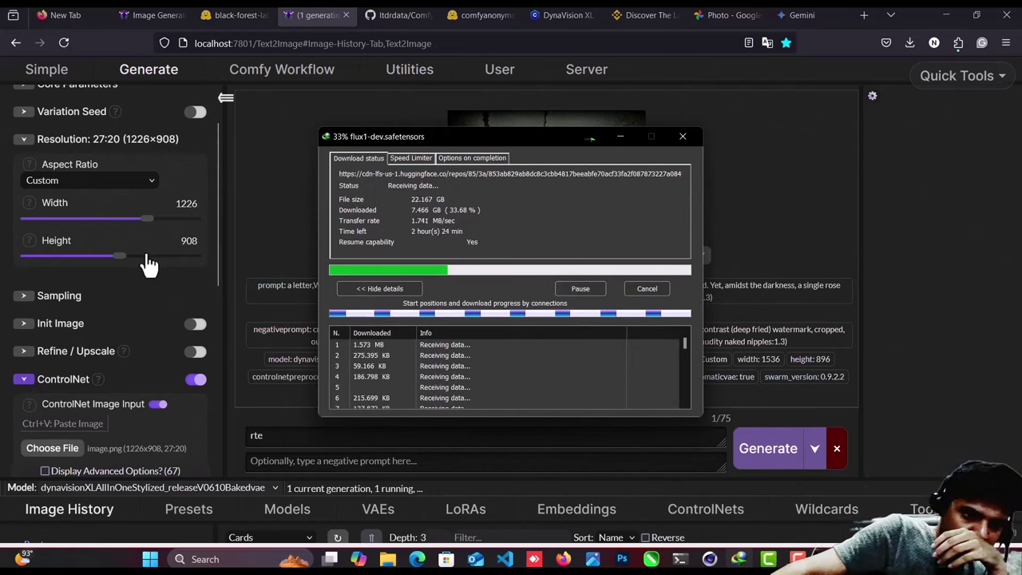
scroll(147, 258, "down", 5)
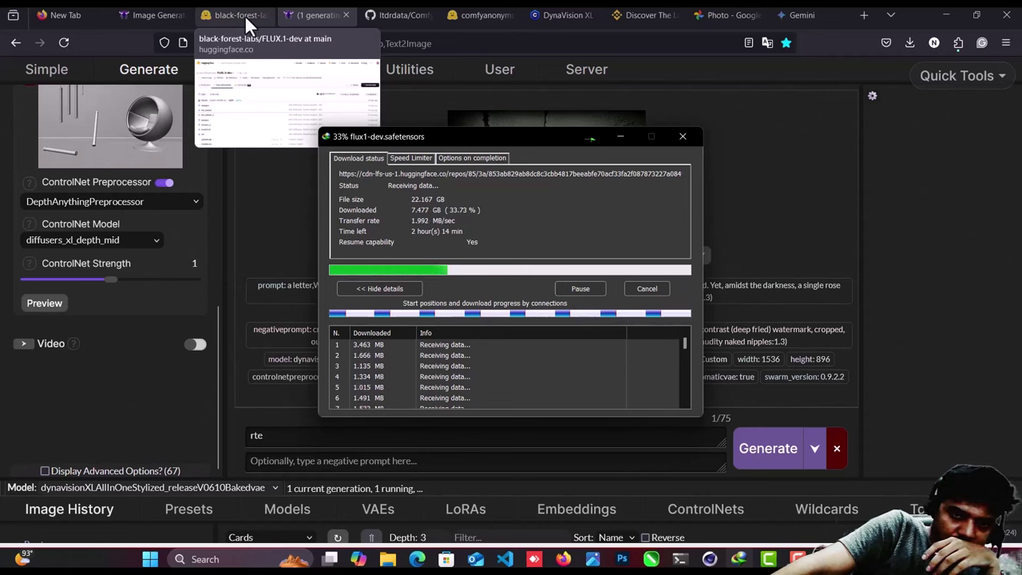
left_click(592, 140)
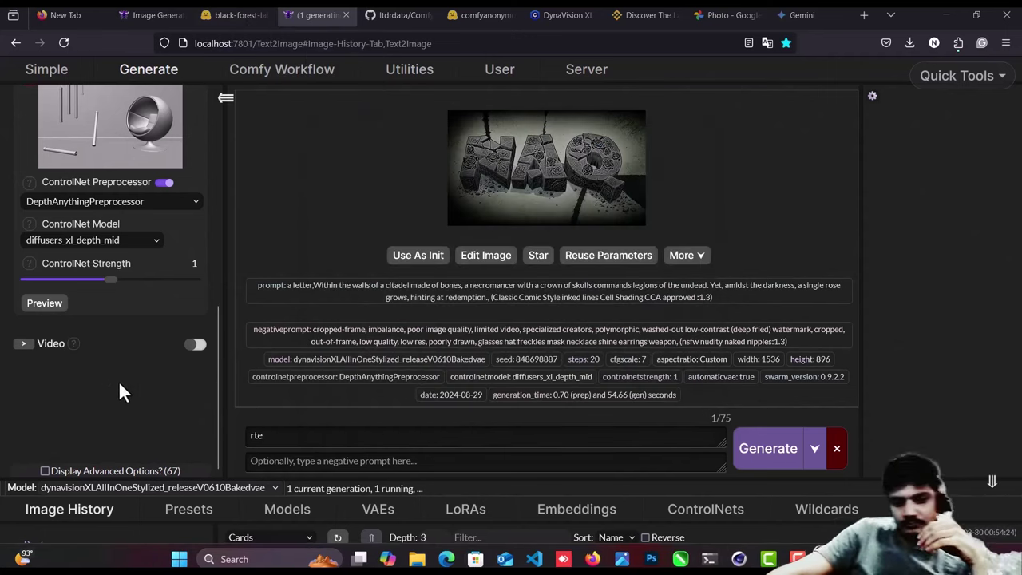
Check the server console, then return to SwarmUI to see the DepthAnythingPreprocessor depth preview.
key("alt+Tab")
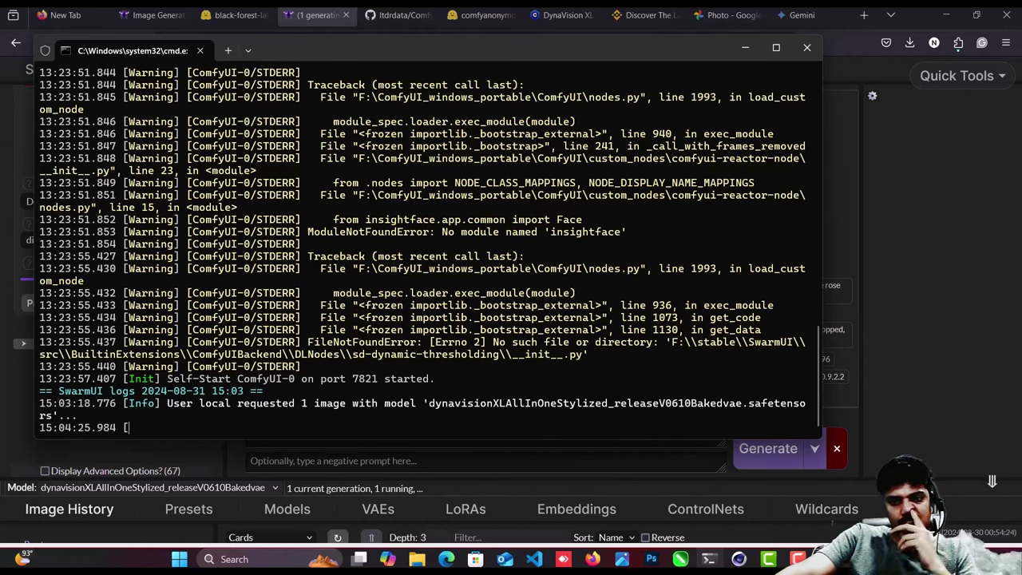
key("alt+Tab")
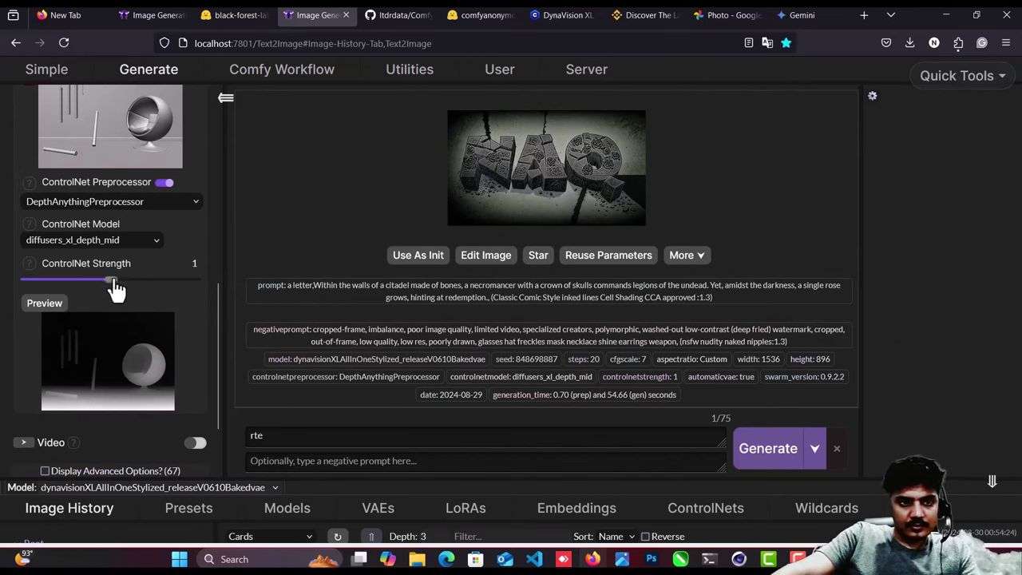
Set ControlNet strength to 1.1 and select the old prompt text.
left_click_drag(115, 287, 120, 289)
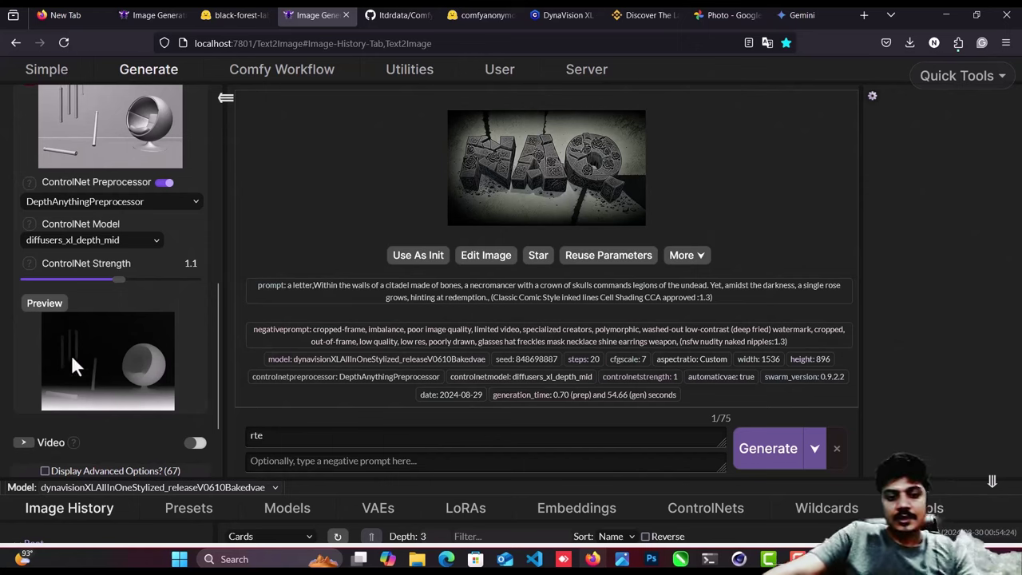
double_click(276, 434)
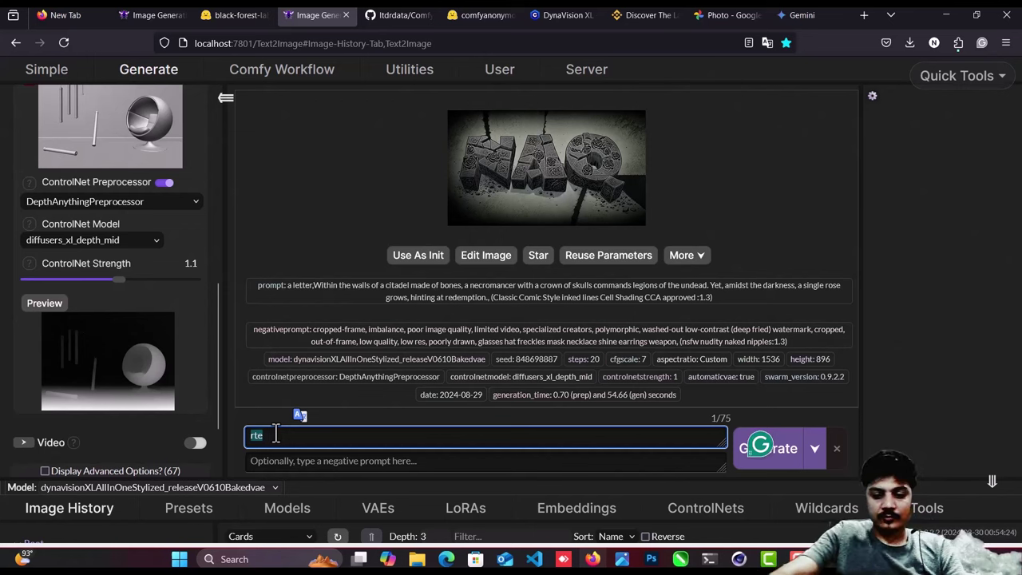
Replace the prompt with 'living room with chair, glowing tube light, cinematic light, octane render'.
key("BackSpace")
type("\\")
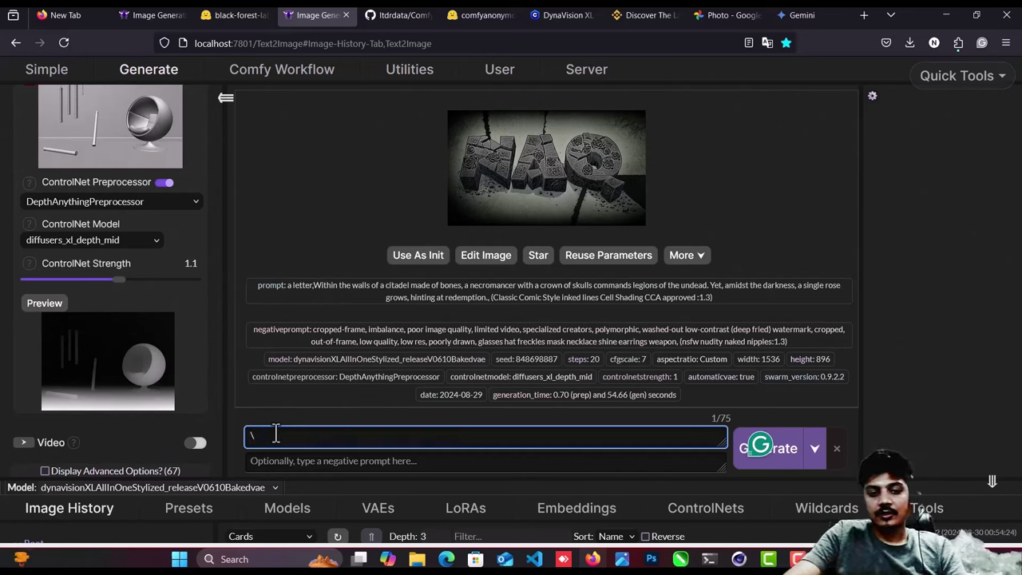
key("BackSpace")
type("living room with")
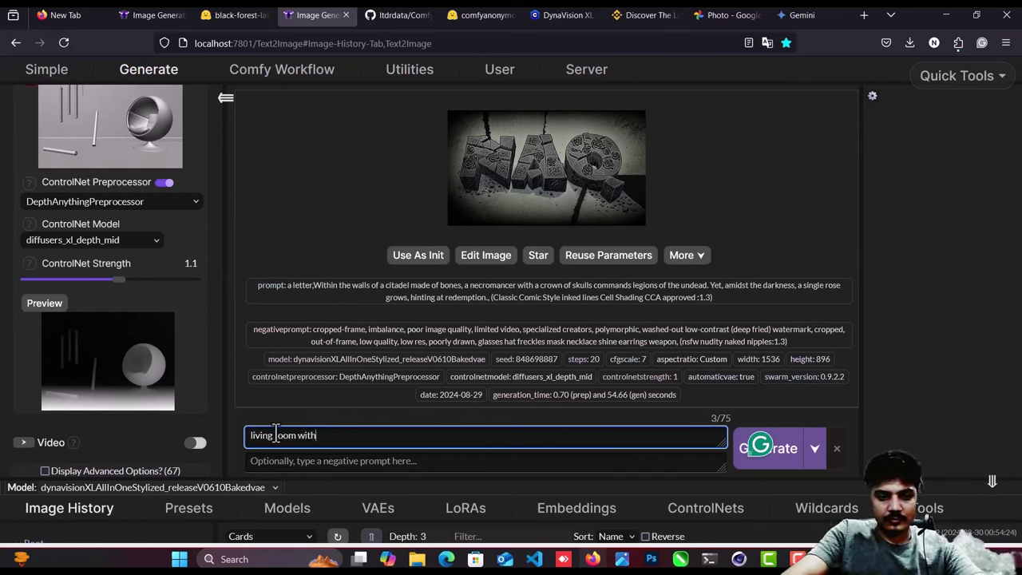
type("chair,")
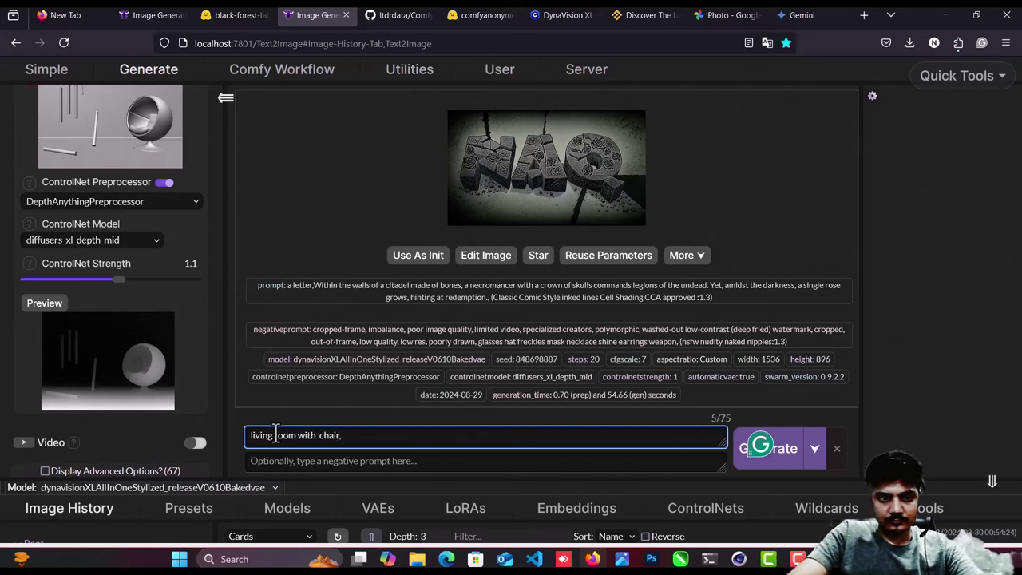
type(" glowi")
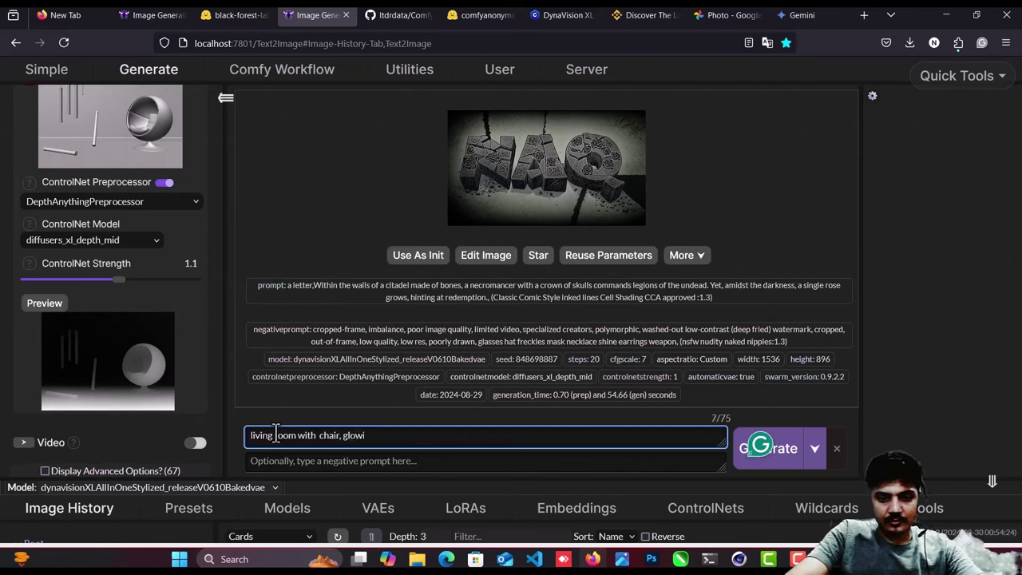
type("ng tube l")
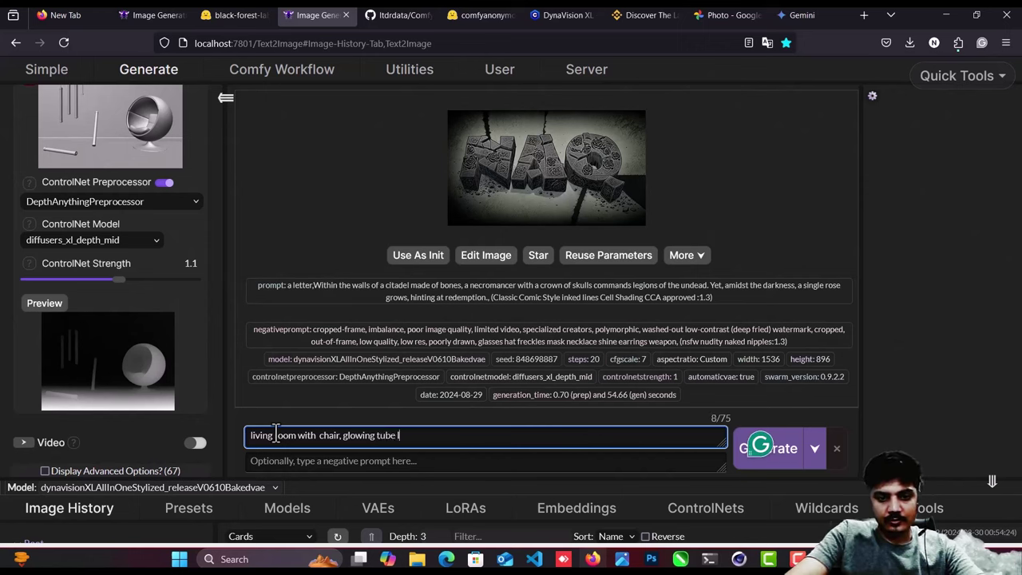
type("ight,")
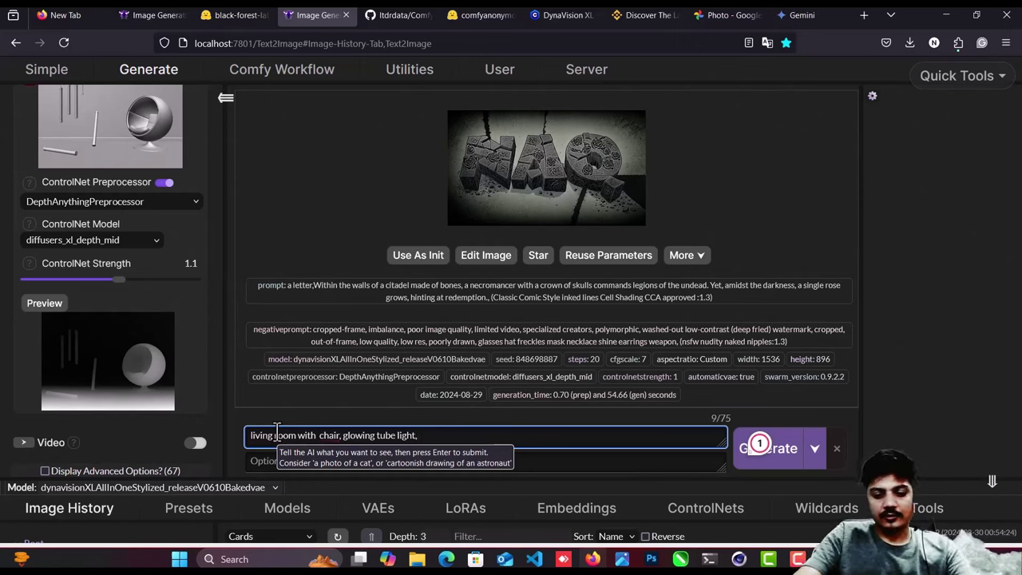
type("cinematic light")
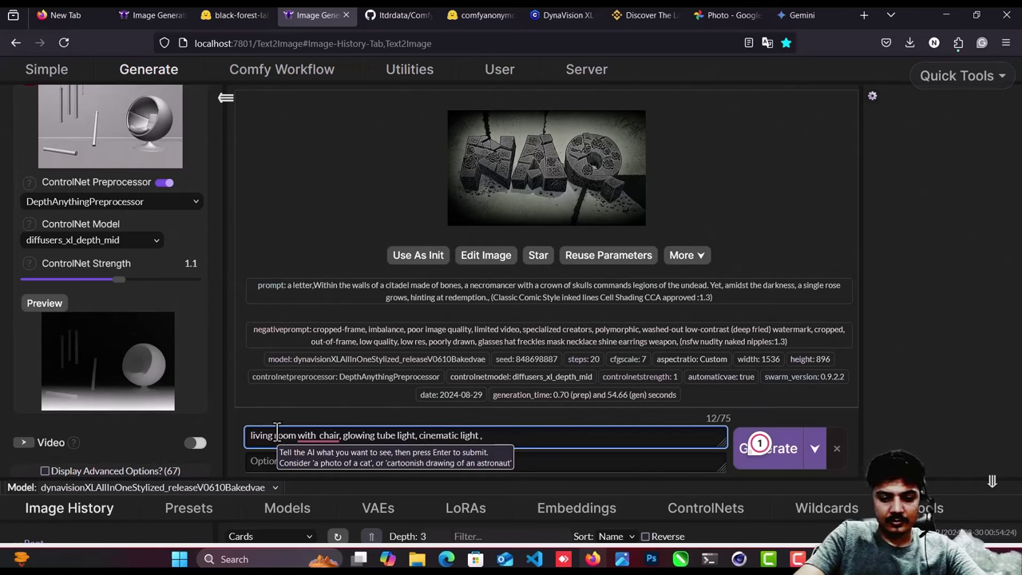
type(" , octane render ,")
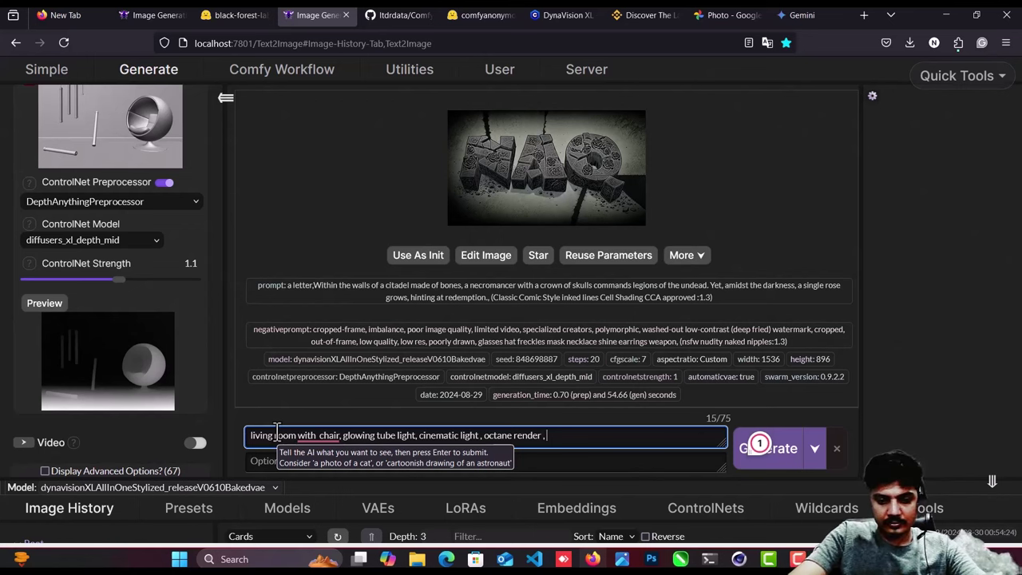
Add 'modern, dark blue color wallpaper with texture' to the prompt and start generating.
type("modern")
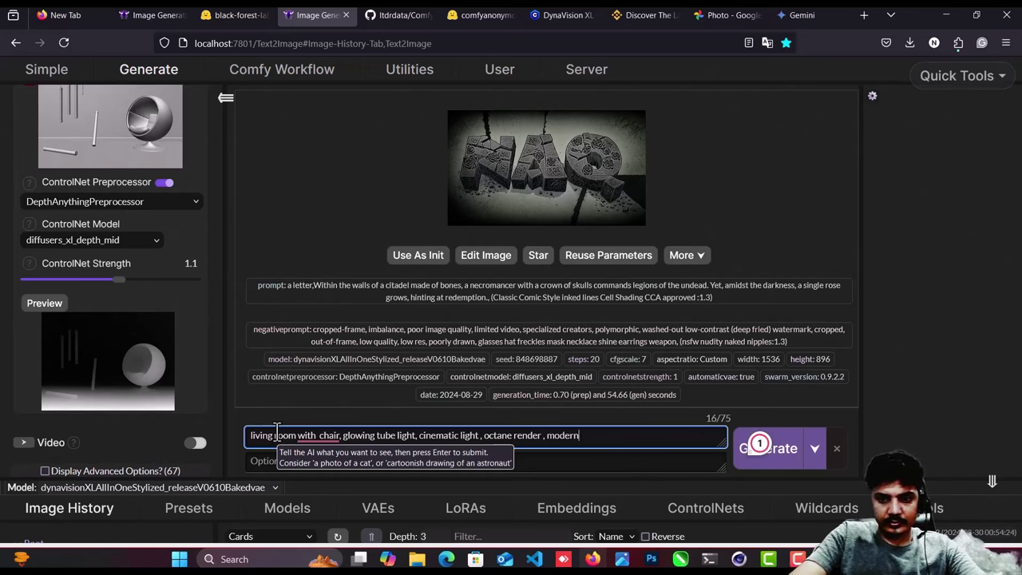
type(" , wa")
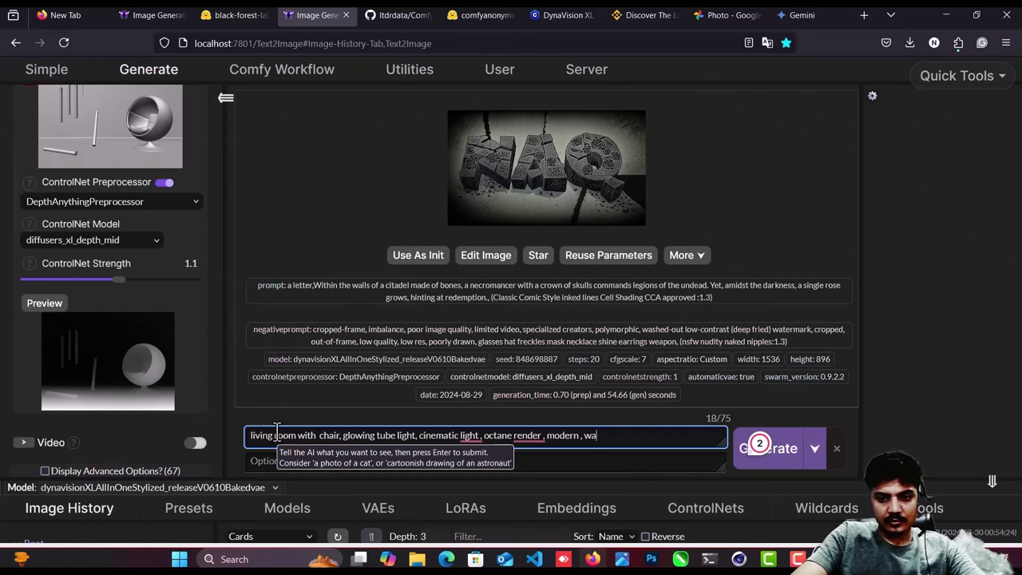
key("BackSpace")
key("BackSpace")
type("blue")
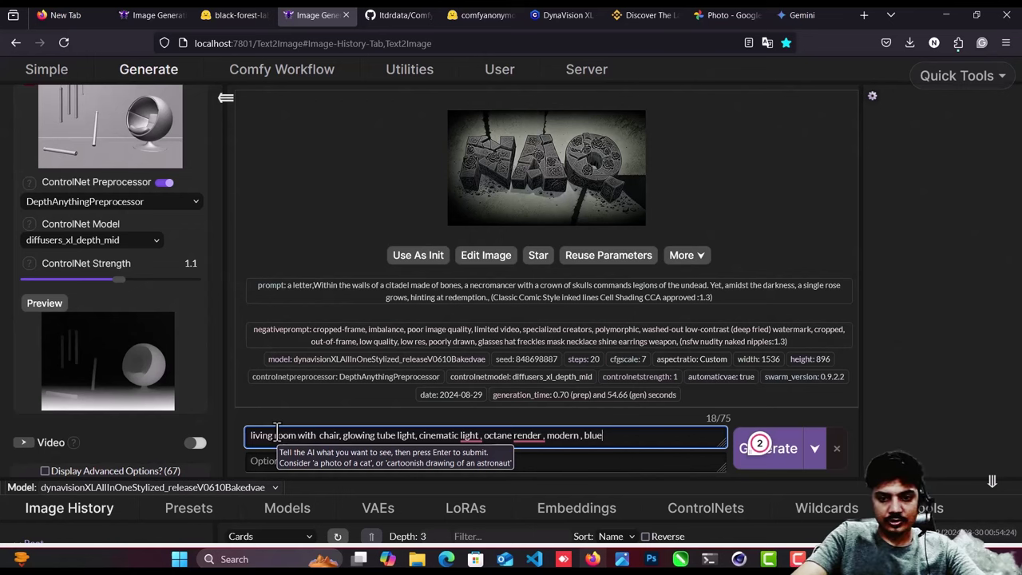
key("BackSpace")
key("BackSpace")
key("BackSpace")
key("BackSpace")
type("bei")
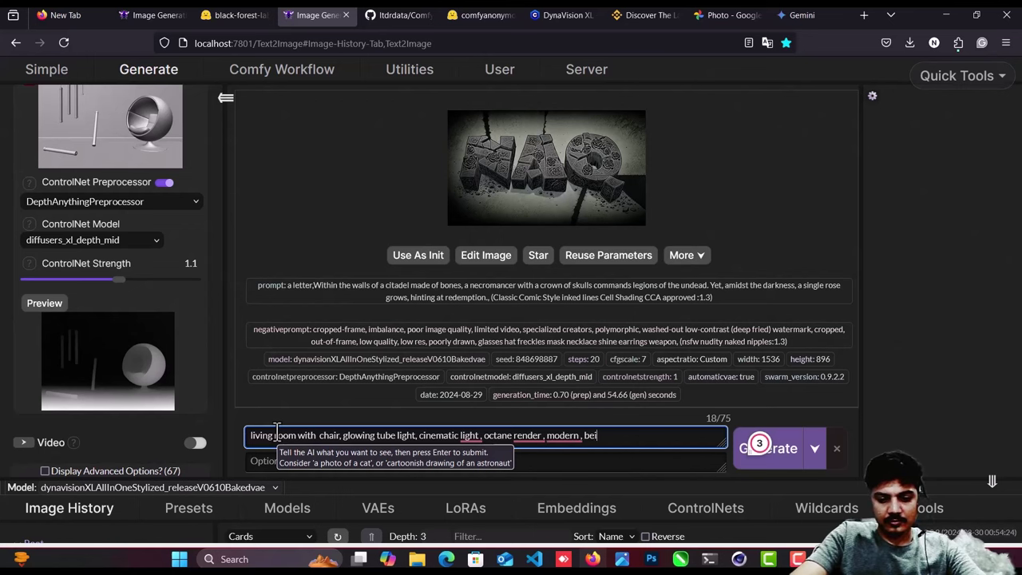
type("ge")
key("BackSpace")
key("BackSpace")
key("BackSpace")
key("BackSpace")
key("BackSpace")
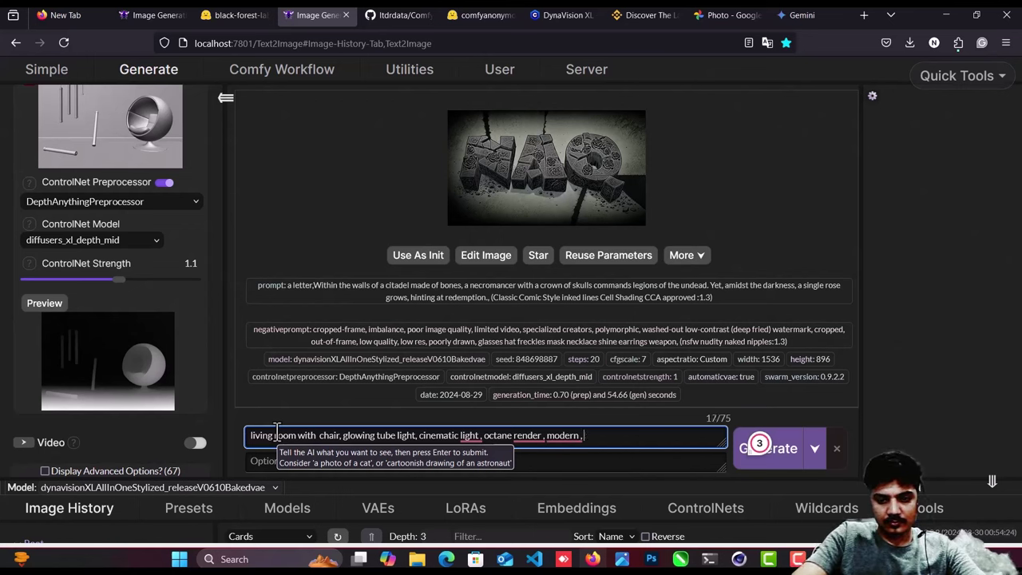
type("dark ")
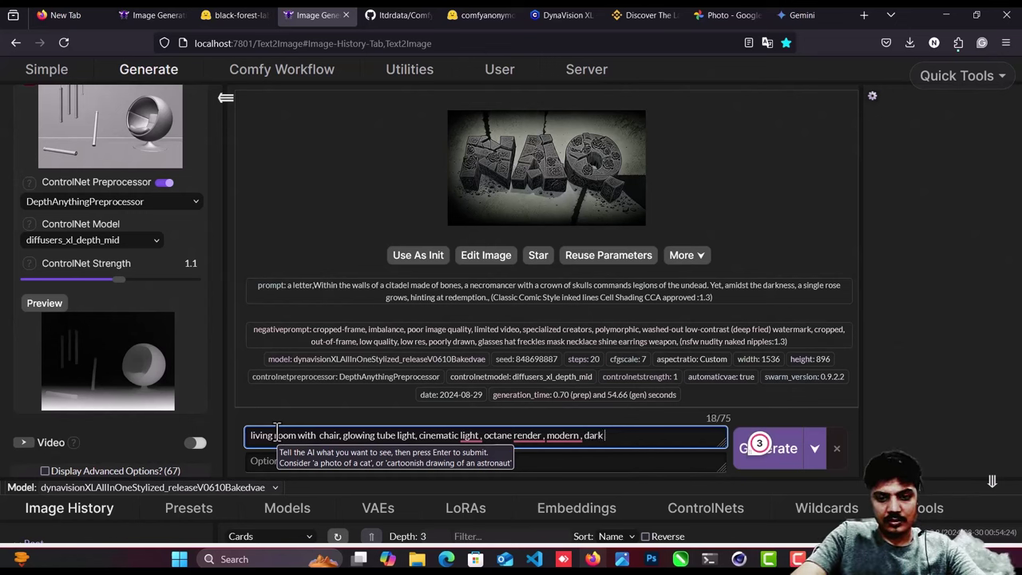
type("blue col")
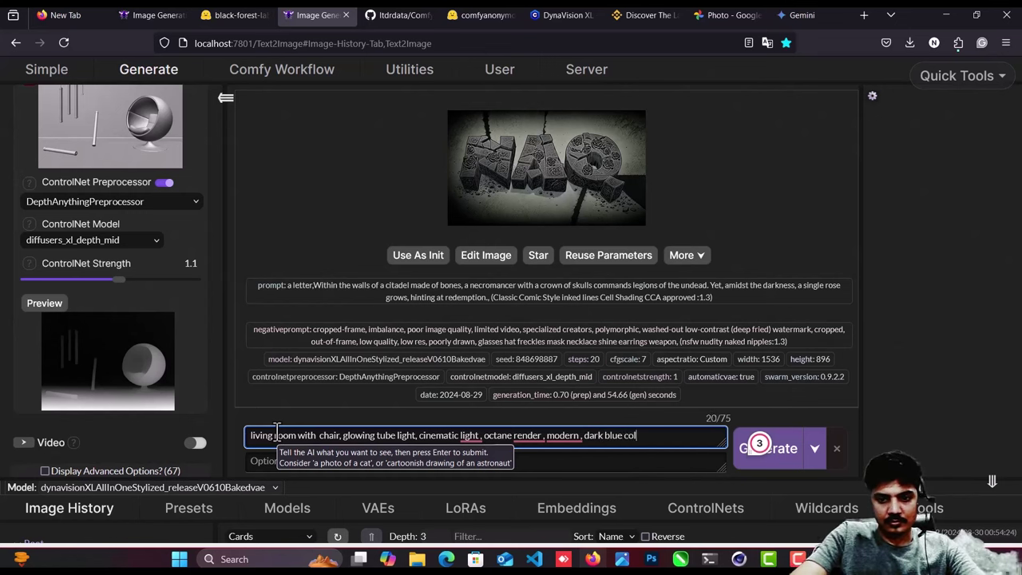
type("or wallpapr")
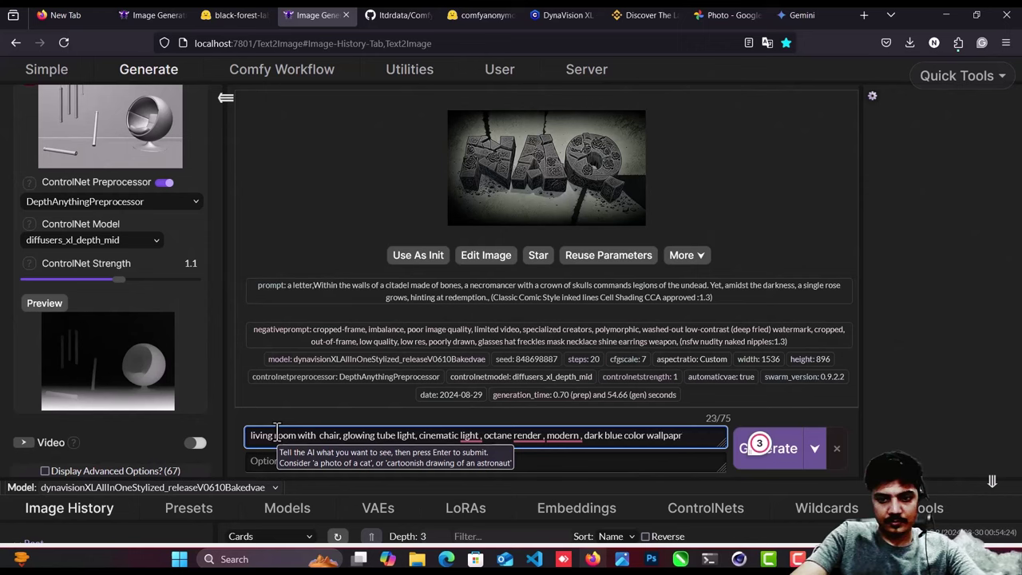
key("BackSpace")
type("er with ")
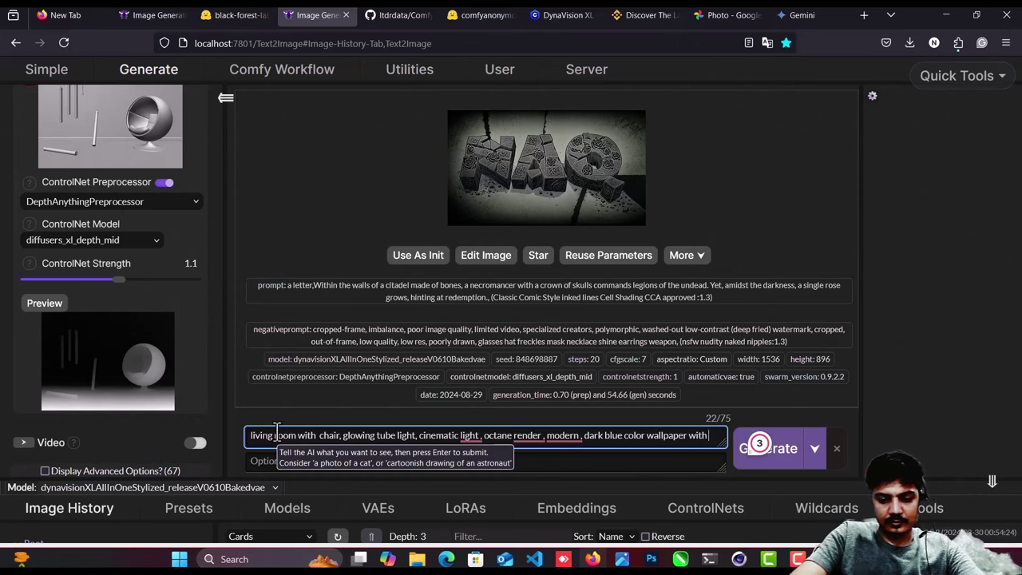
type("tex")
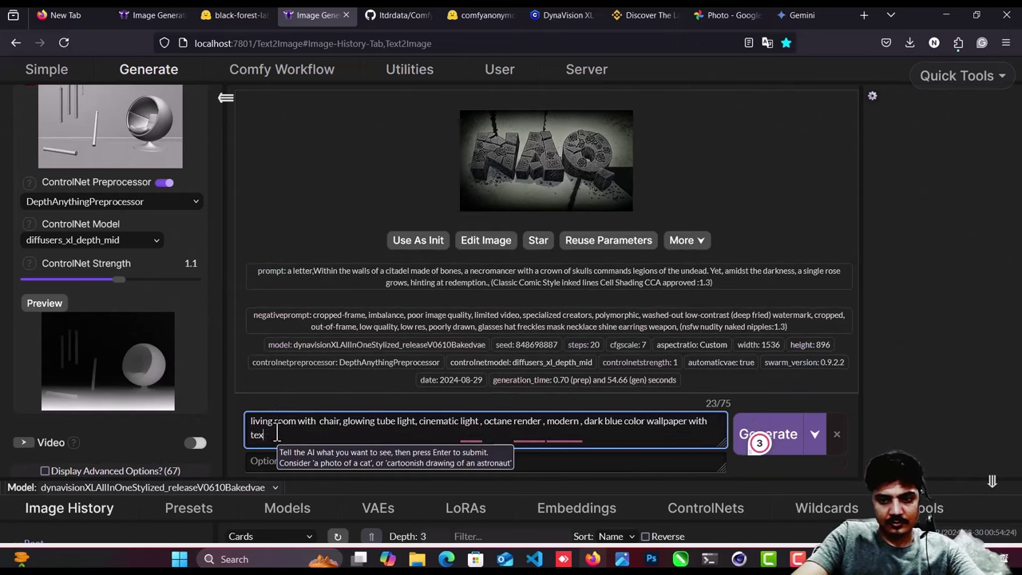
type("ture")
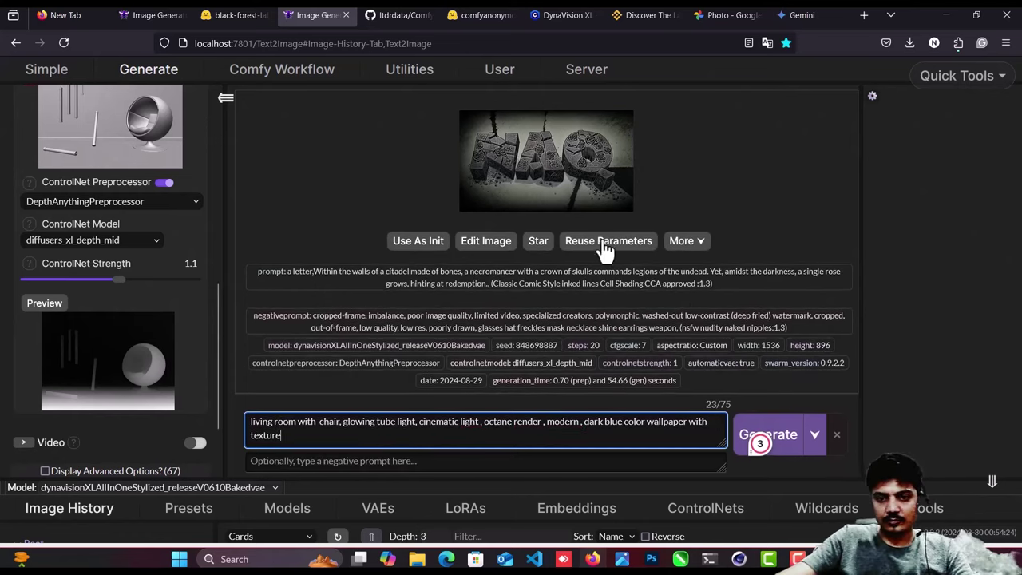
left_click(789, 436)
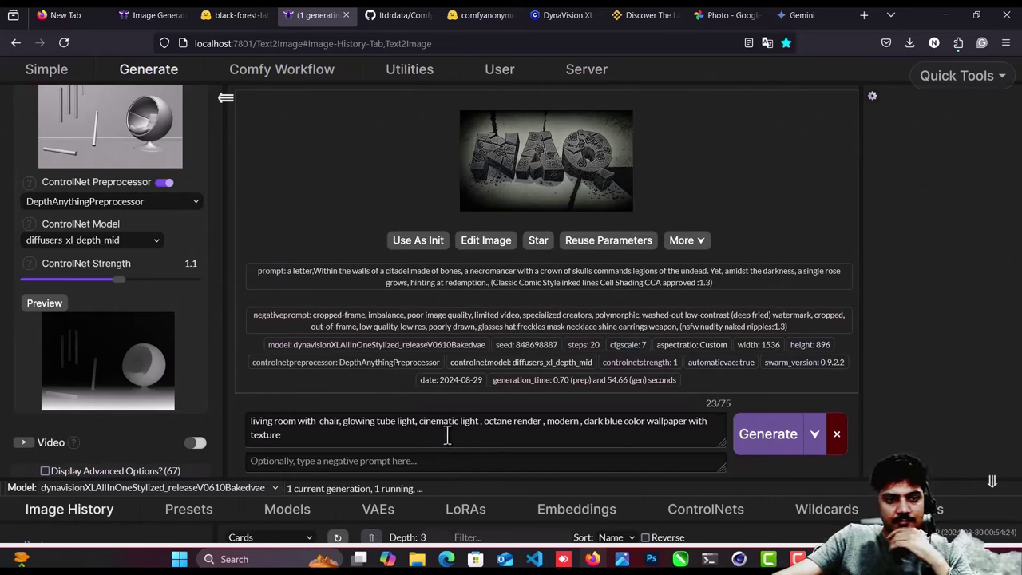
Show the running generation in the main preview and check the server console log.
left_click(933, 184)
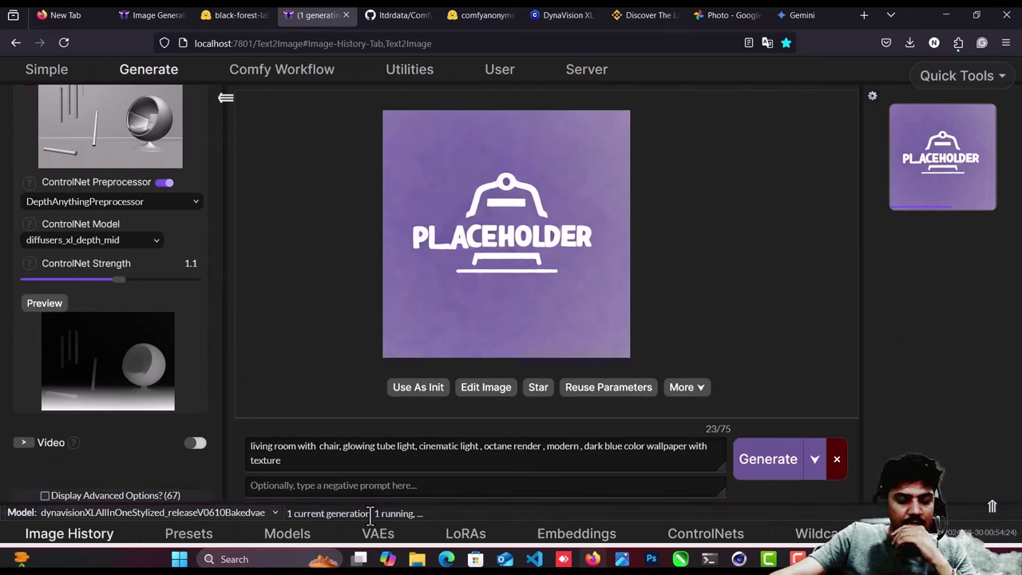
mouse_move(769, 559)
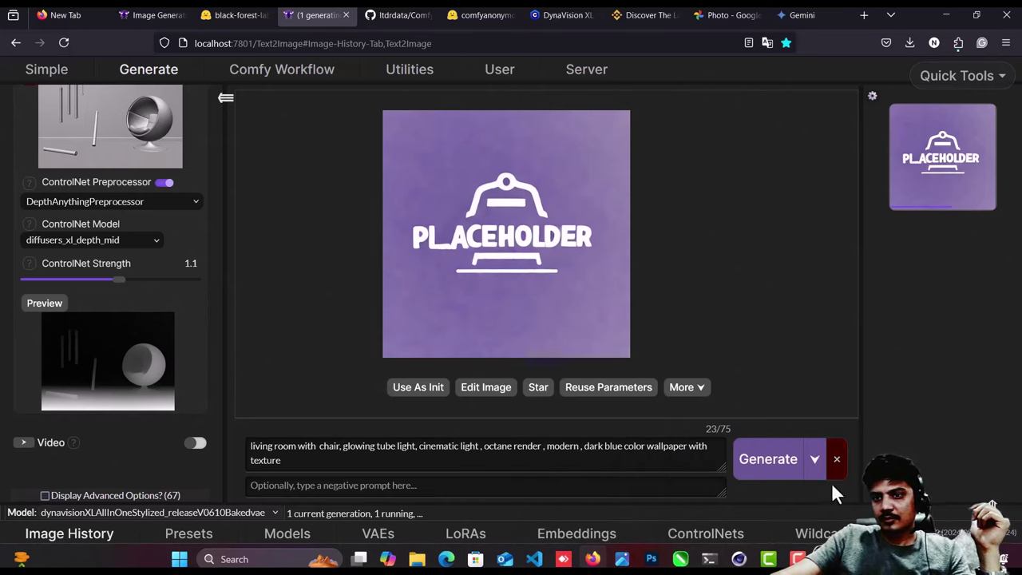
left_click(709, 559)
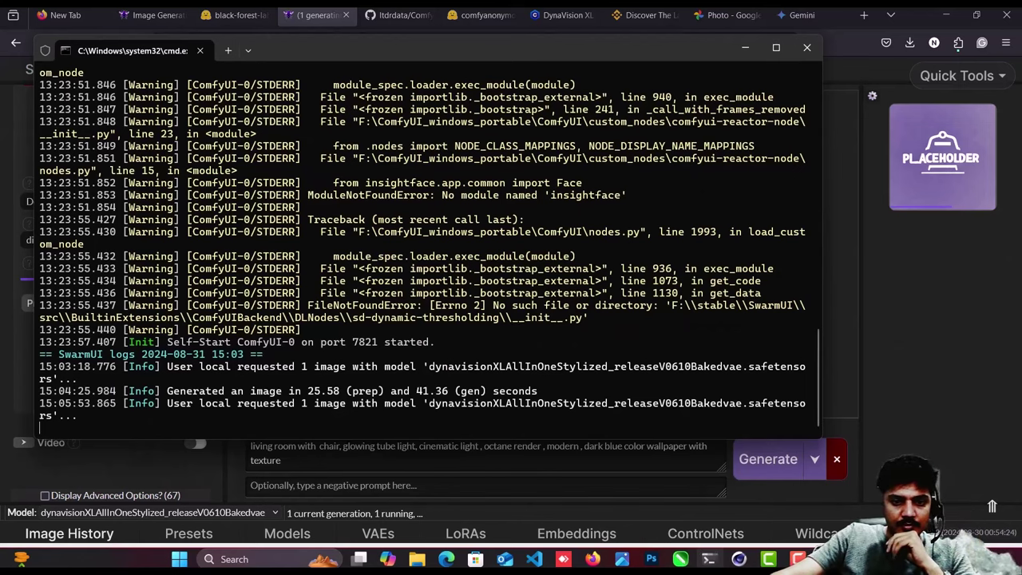
key("super+Down")
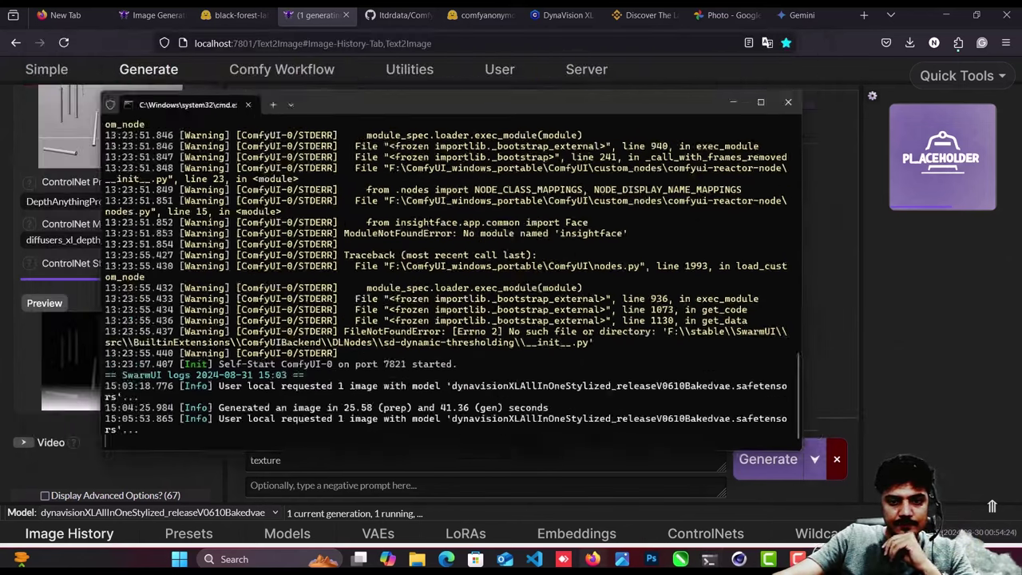
key("super+Down")
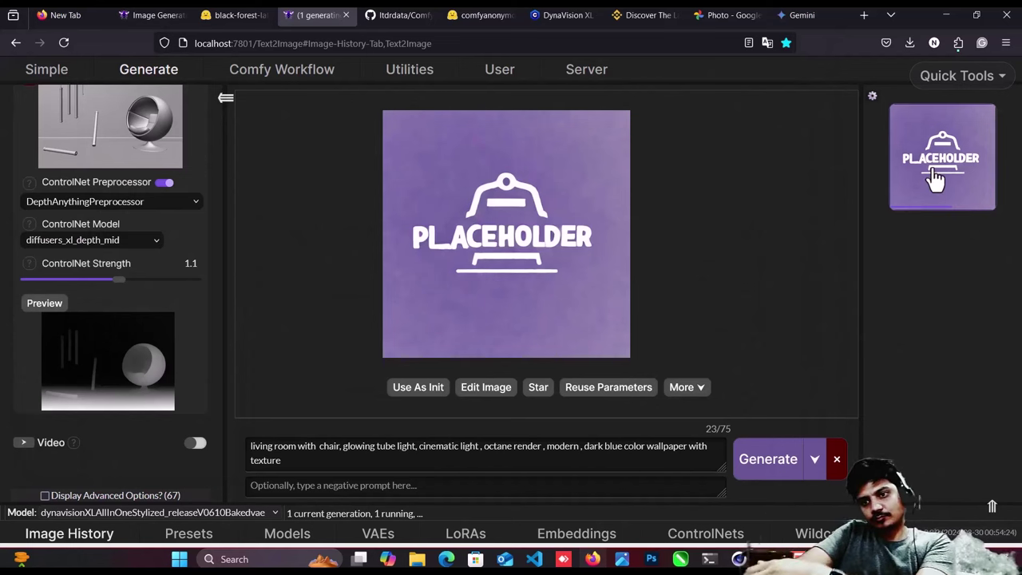
View the generating image enlarged, close it, then switch between browser tabs.
left_click(790, 456)
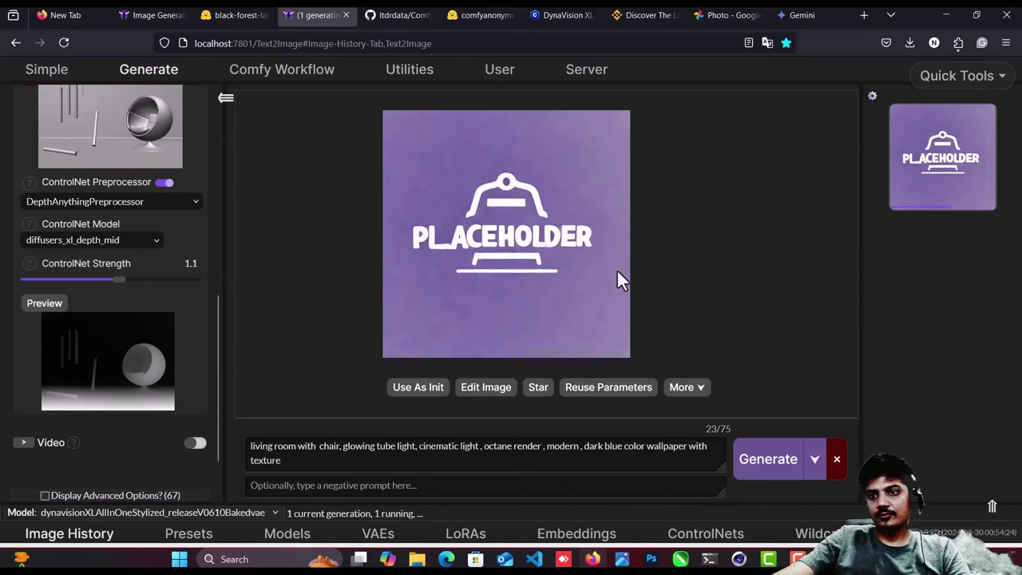
left_click(911, 201)
left_click(793, 192)
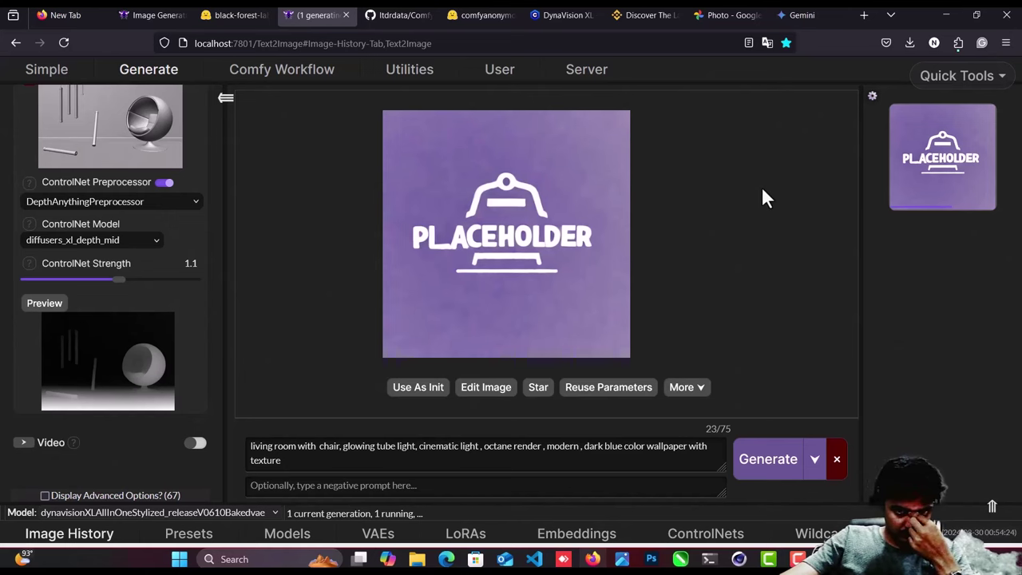
left_click(395, 14)
left_click(336, 14)
Close the older duplicate Image Generation tab and return to the generating SwarmUI tab.
left_click(204, 15)
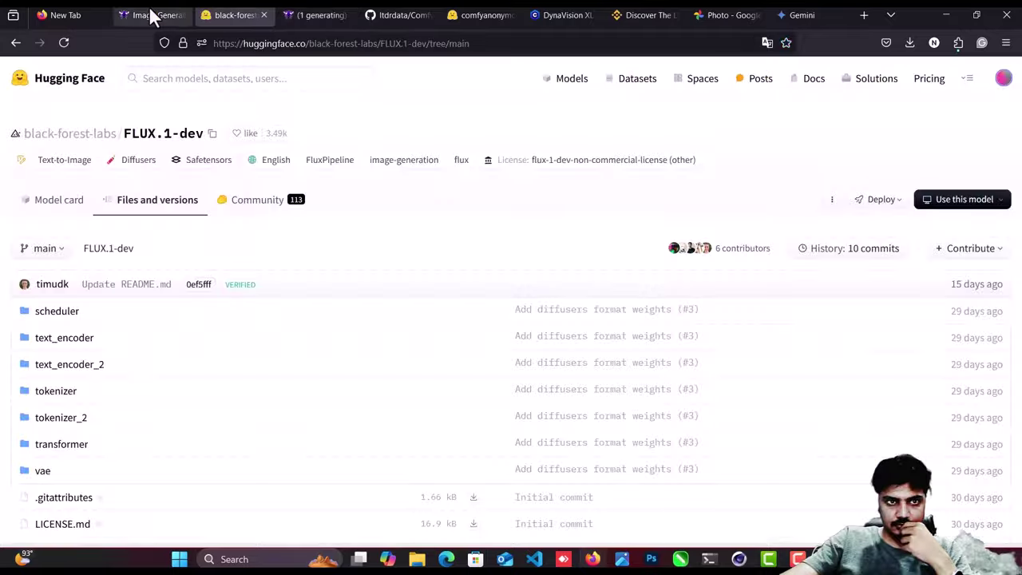
left_click(152, 15)
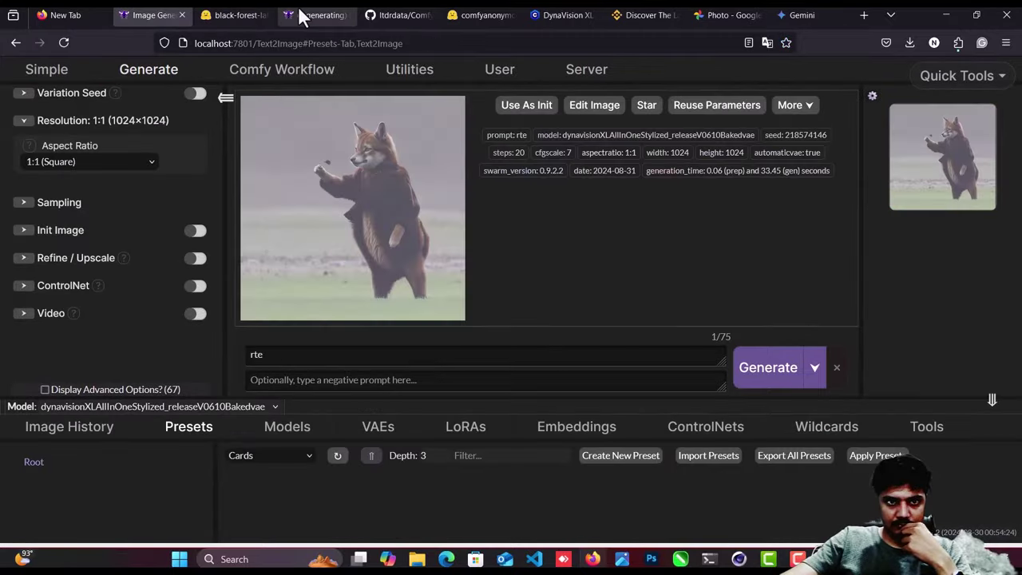
left_click(183, 15)
left_click(233, 14)
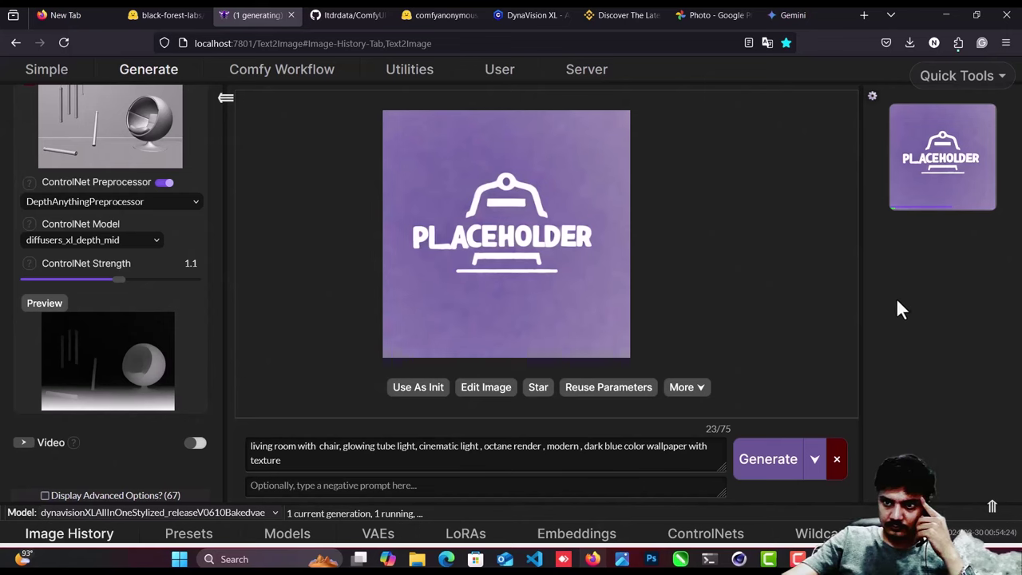
Scroll back through the SwarmUI server log in Command Prompt, then show the Comfy Workflow graph.
left_click(710, 560)
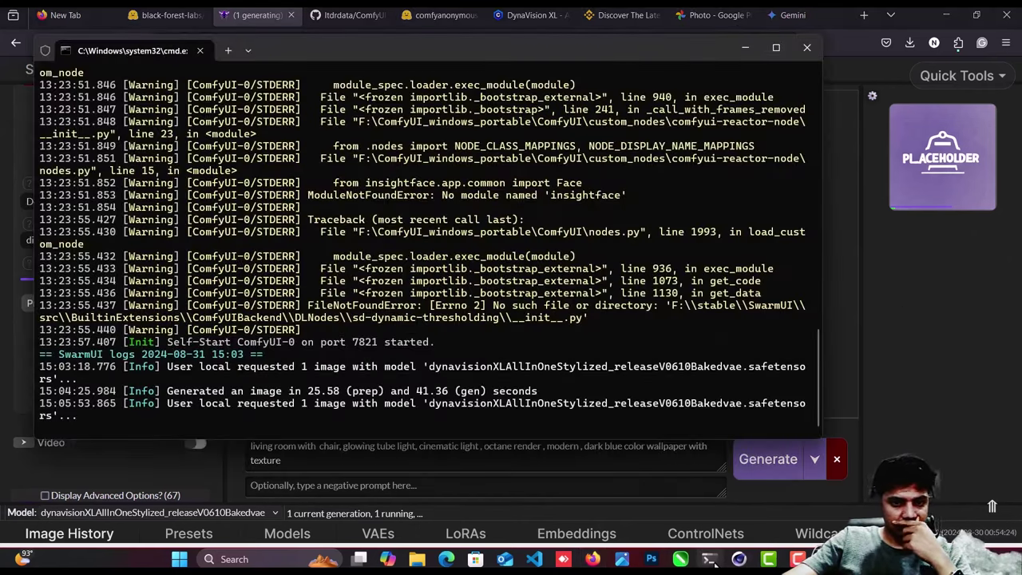
scroll(446, 293, "up", 20)
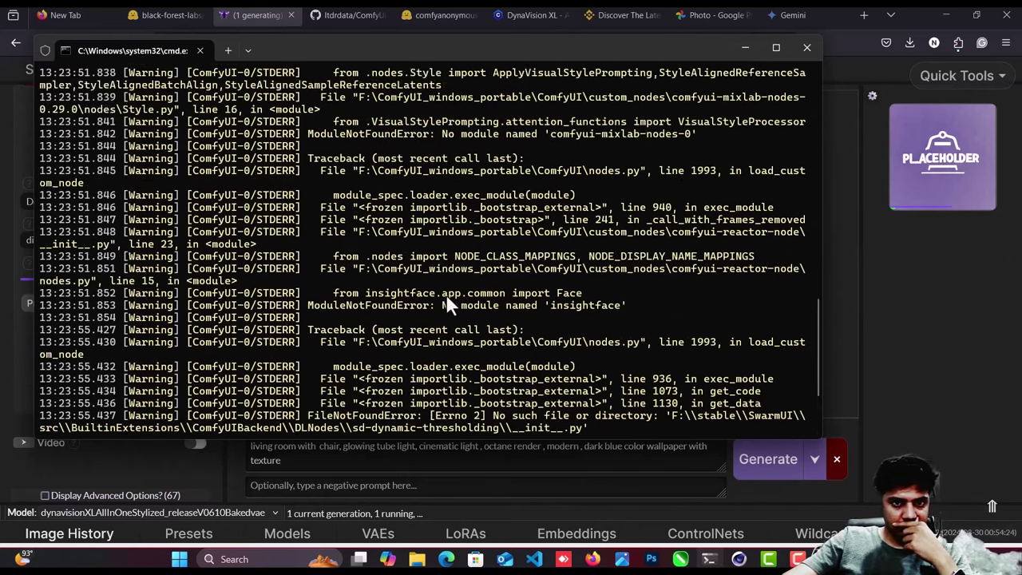
scroll(445, 293, "up", 1)
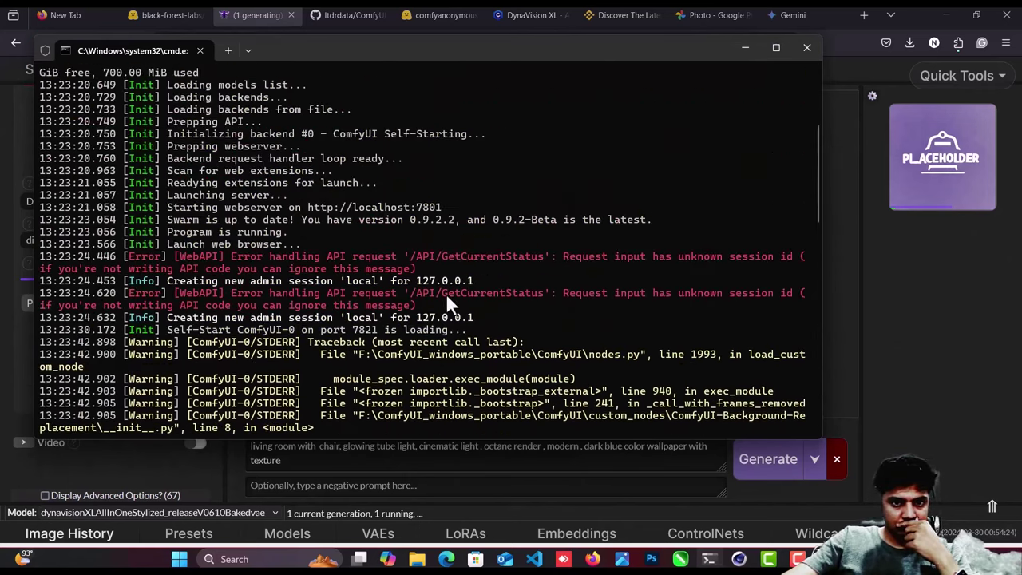
left_click_drag(421, 58, 514, 198)
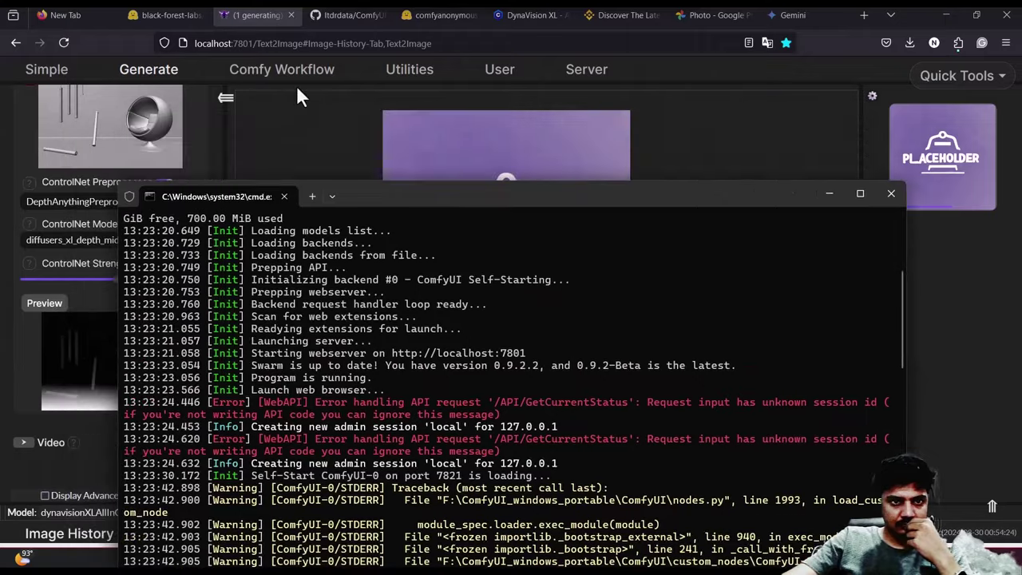
left_click(328, 75)
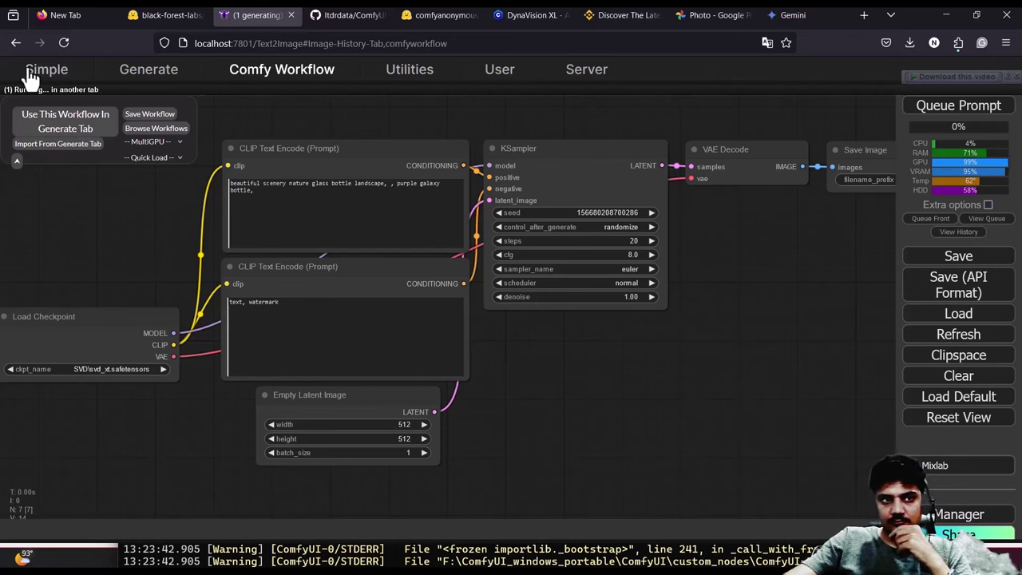
View the generating living-room image full-size, then open the Server Backends list.
left_click(120, 74)
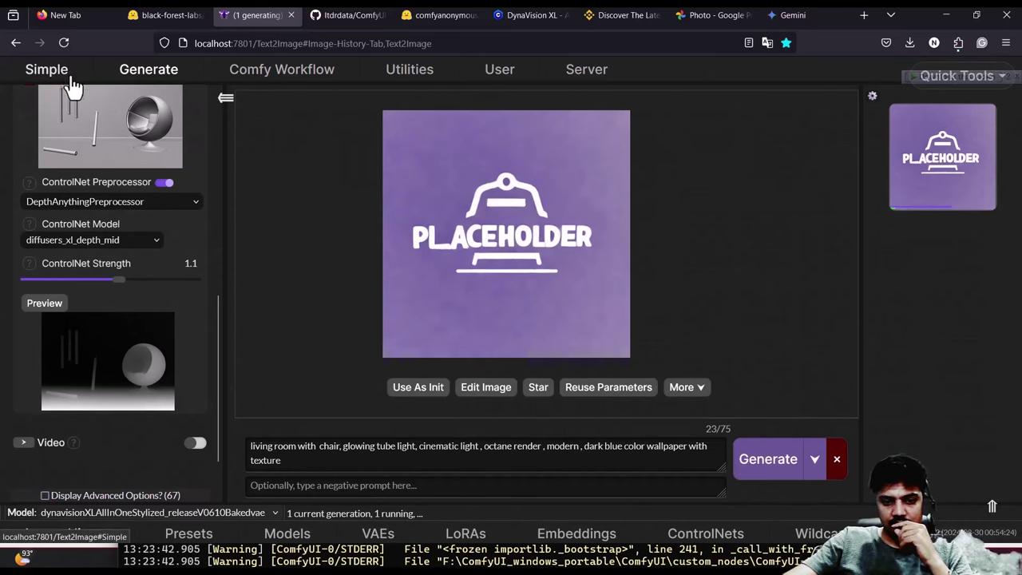
left_click(636, 24)
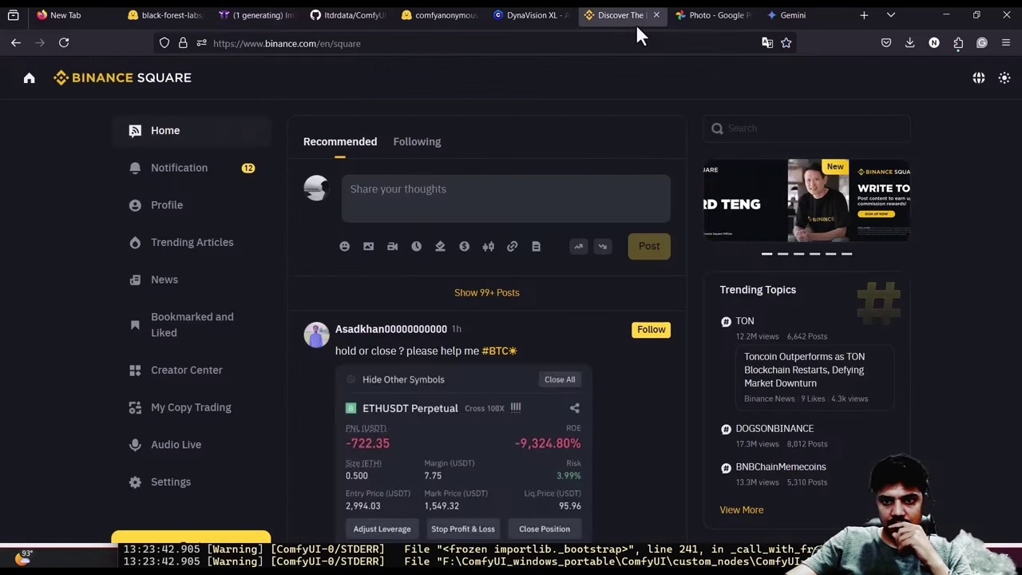
left_click(283, 12)
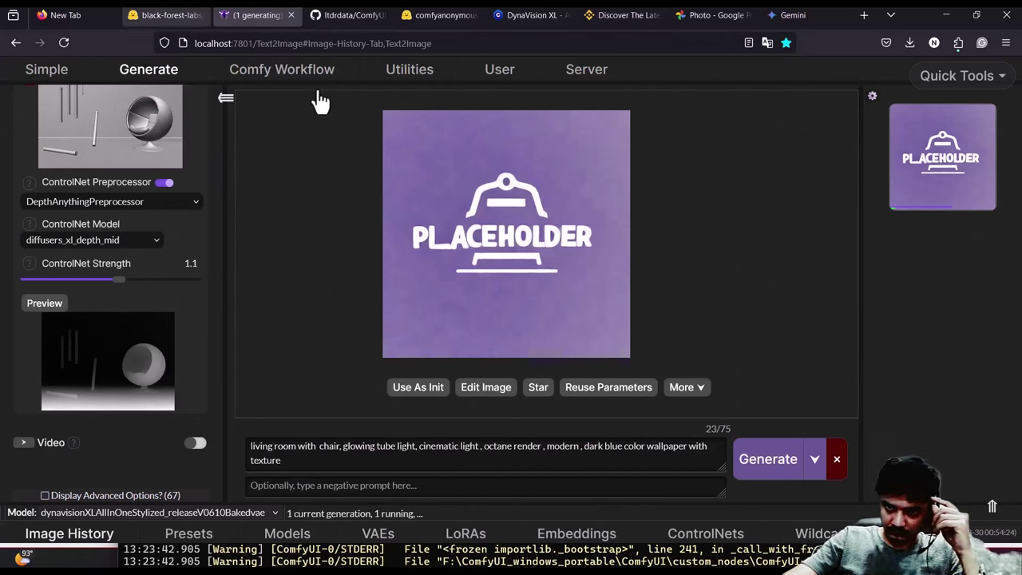
left_click(625, 326)
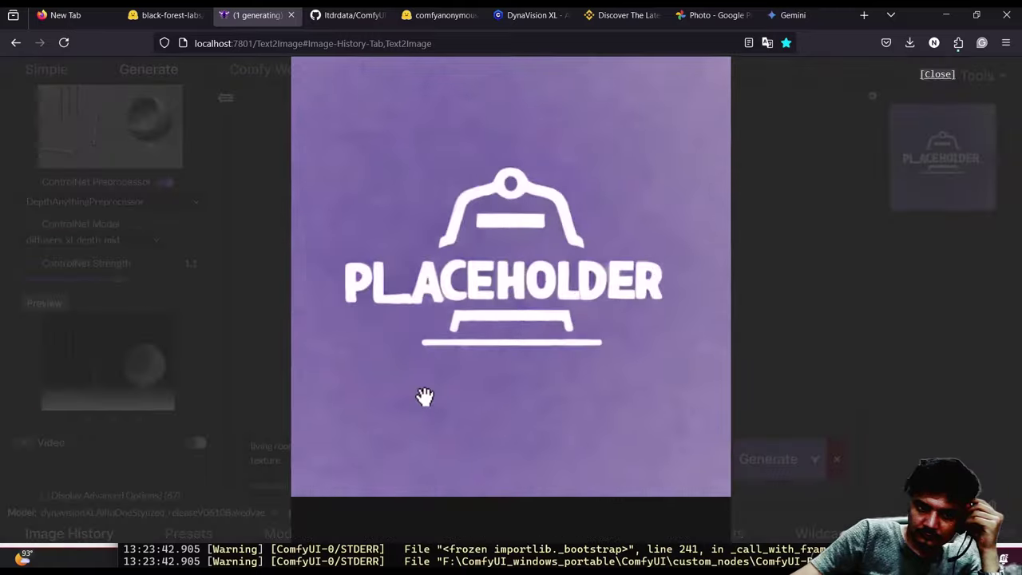
left_click(800, 305)
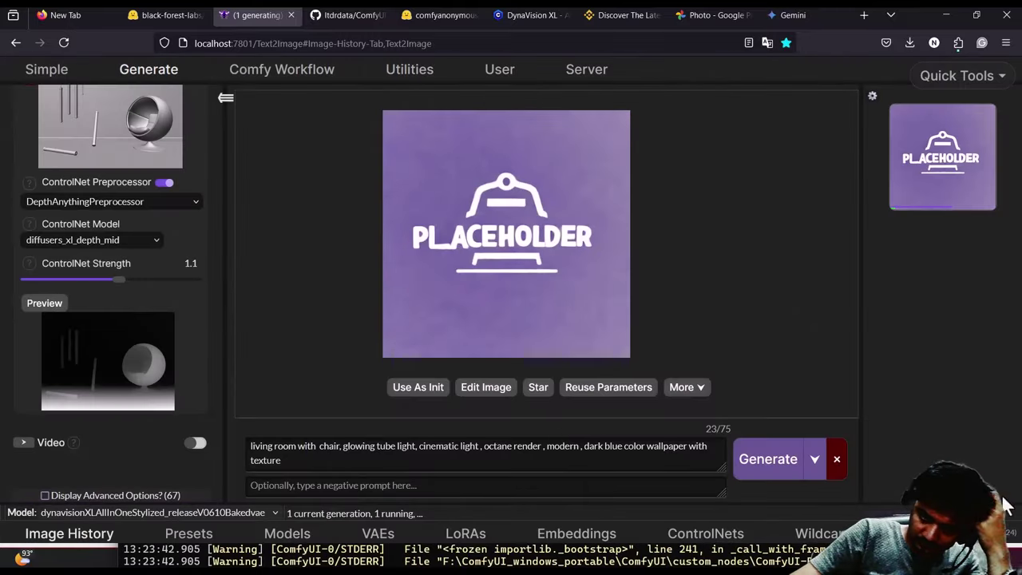
left_click(588, 80)
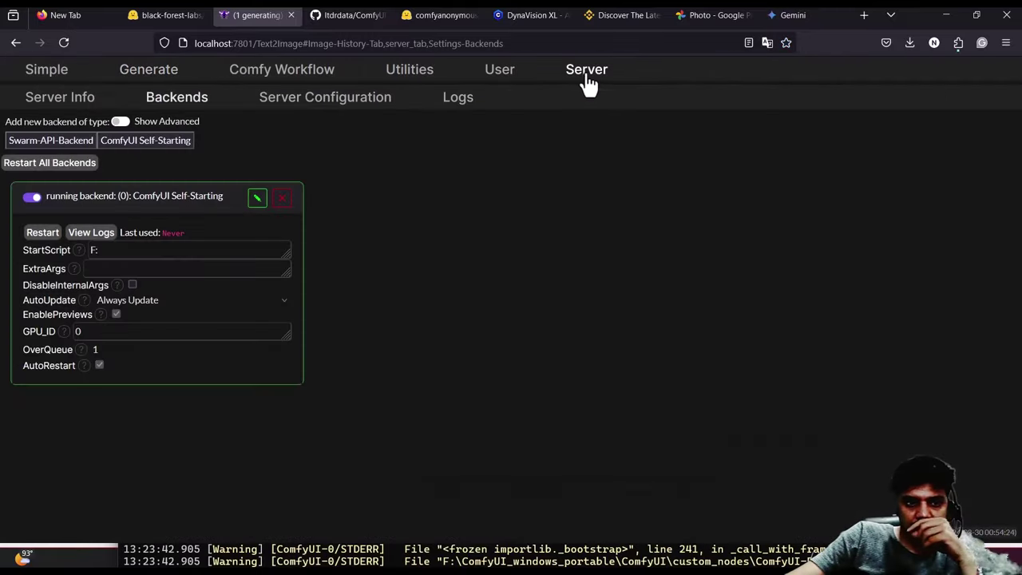
Browse the User info, Utilities and ComfyUI workflow node graph pages.
left_click(502, 84)
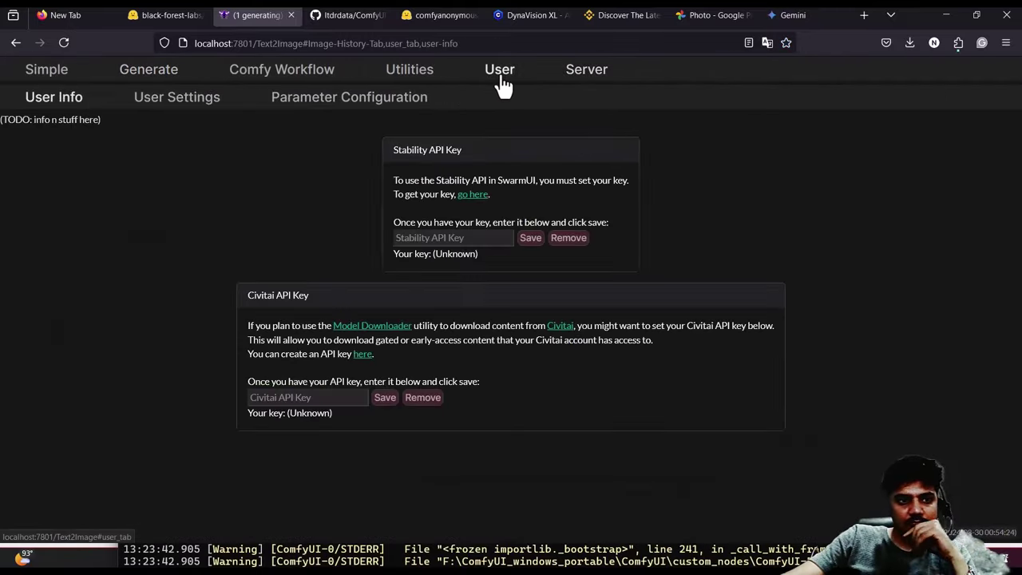
left_click(586, 80)
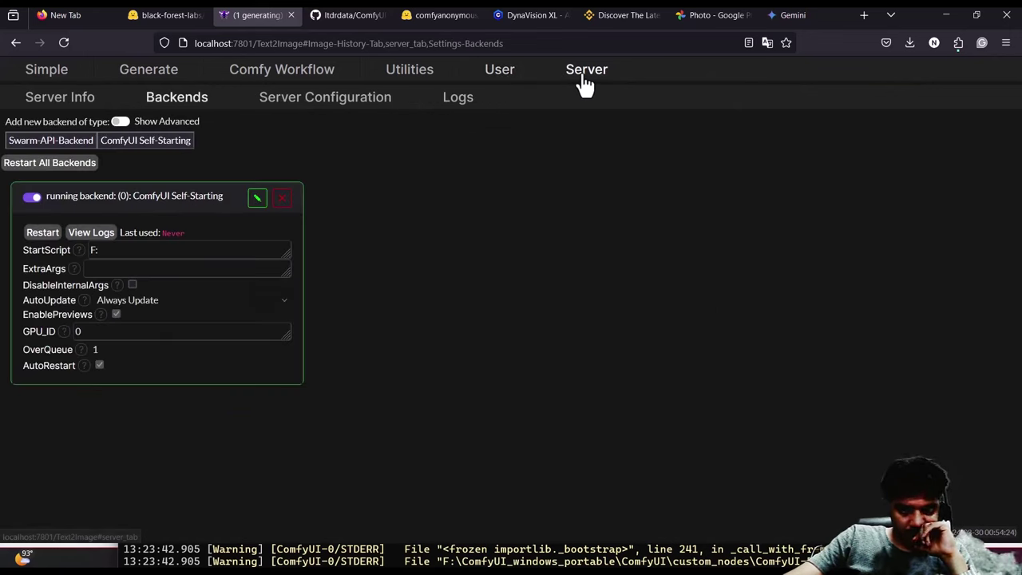
left_click(487, 84)
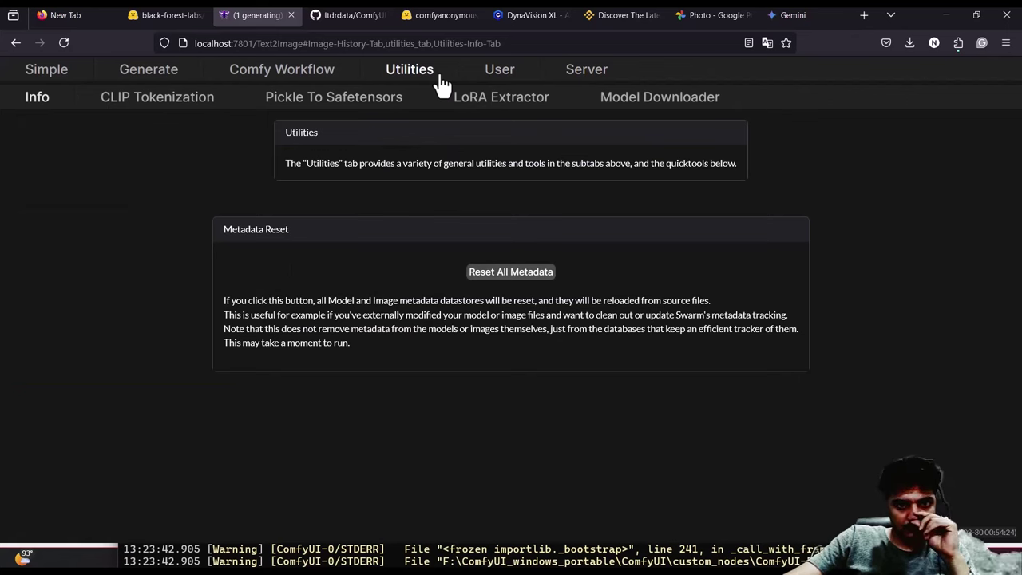
left_click(330, 88)
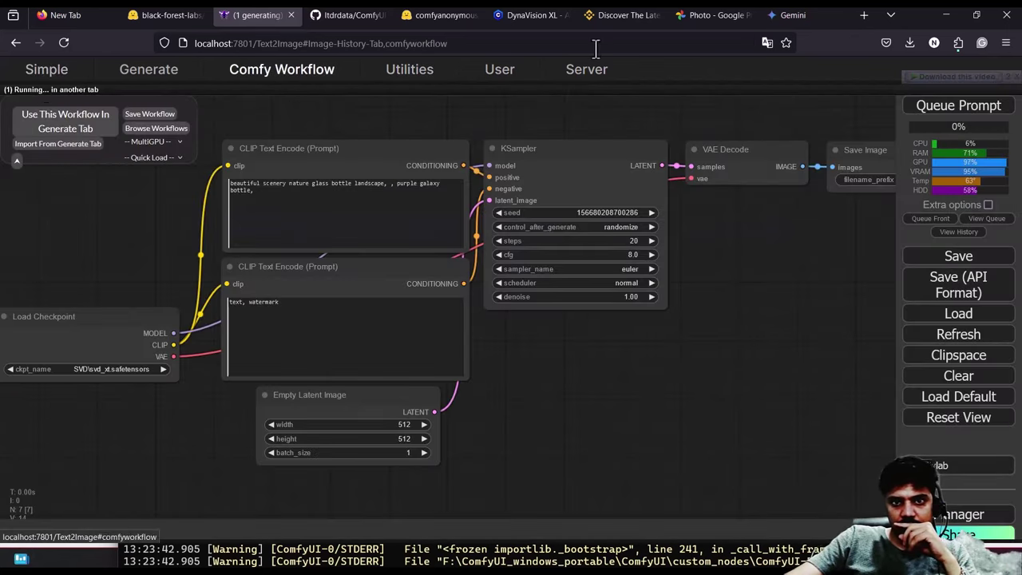
left_click(508, 72)
Review the Server backends, Server Info resource usage and Server Configuration settings, ending on Server Info.
left_click(579, 76)
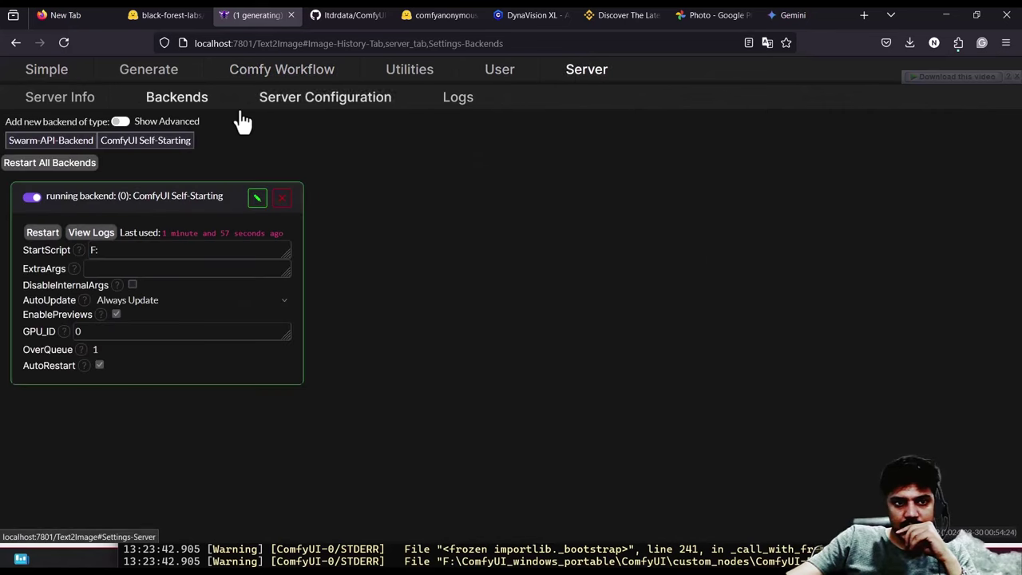
left_click(8, 100)
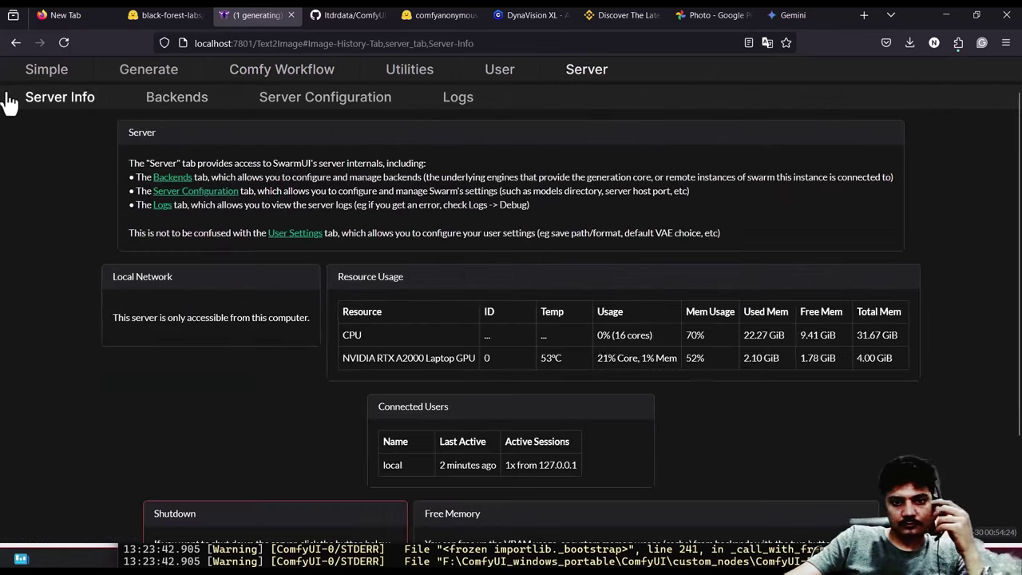
left_click(315, 112)
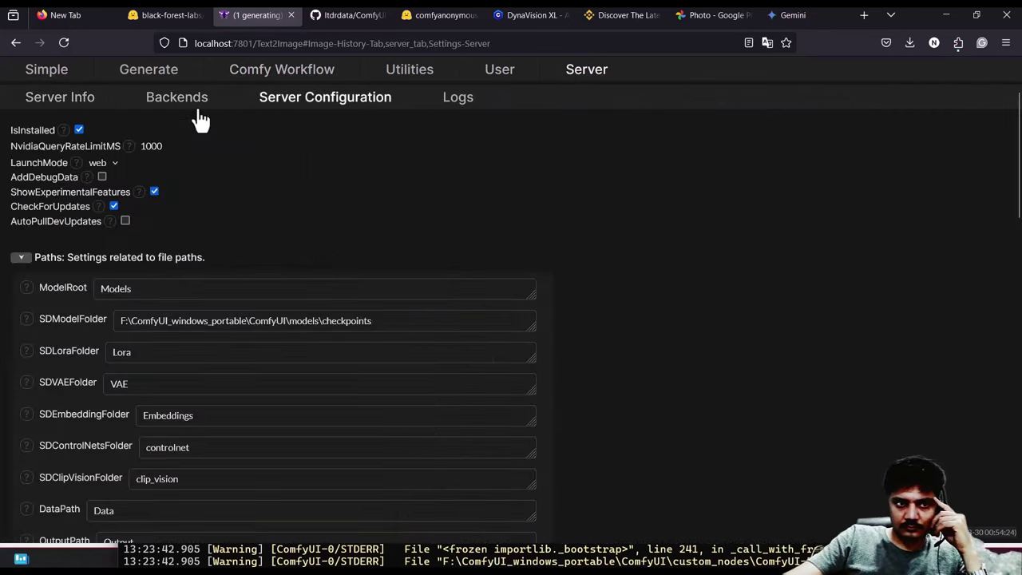
left_click(83, 99)
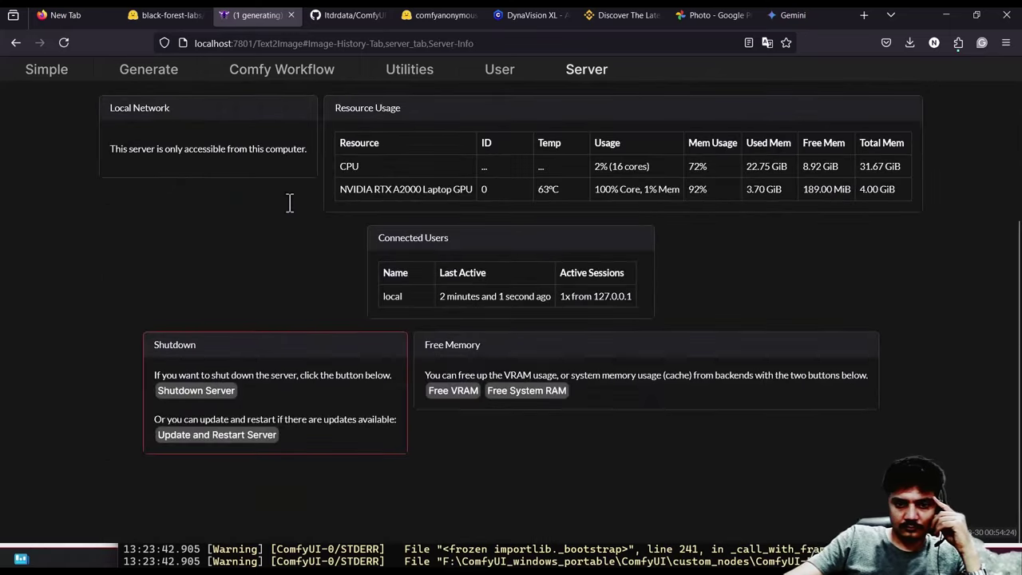
Free the backends' VRAM, glance at the server log console, then return to the resource readout.
left_click(452, 391)
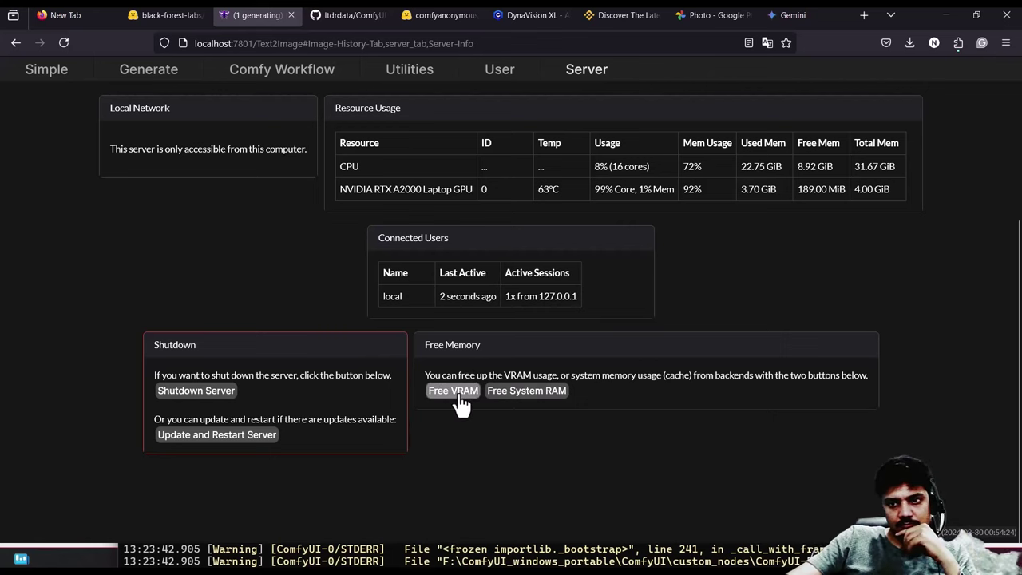
left_click(606, 559)
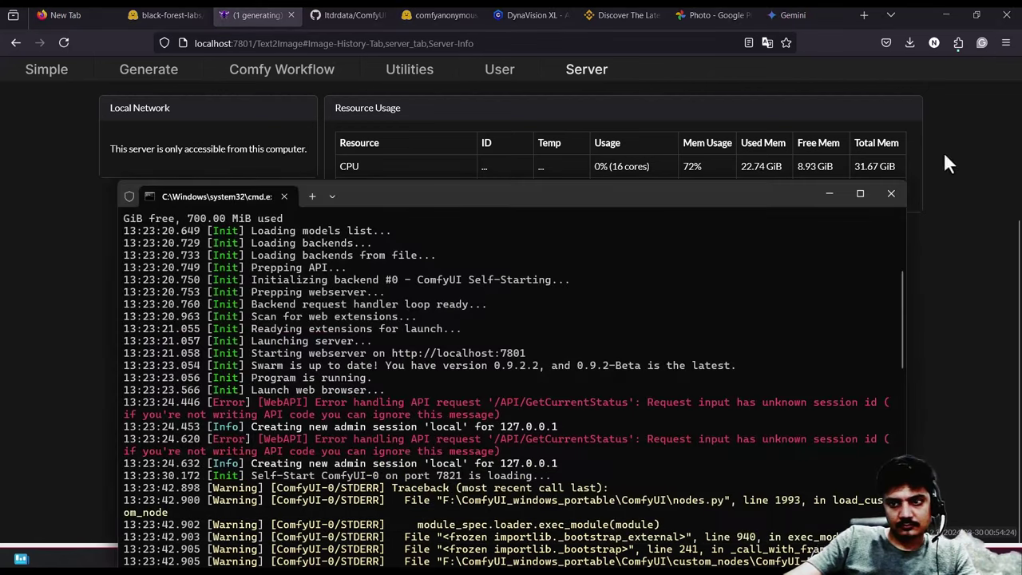
left_click(829, 193)
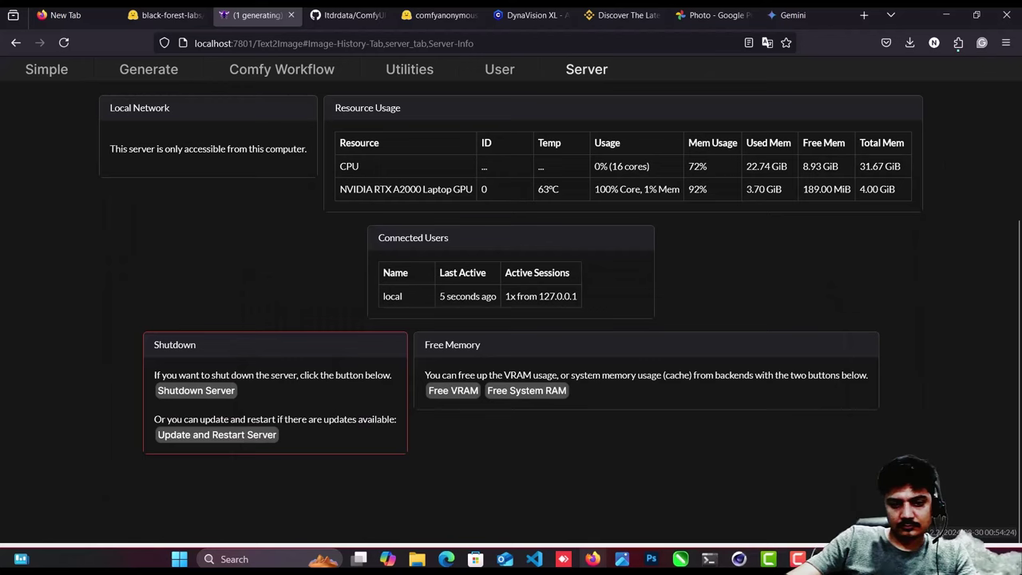